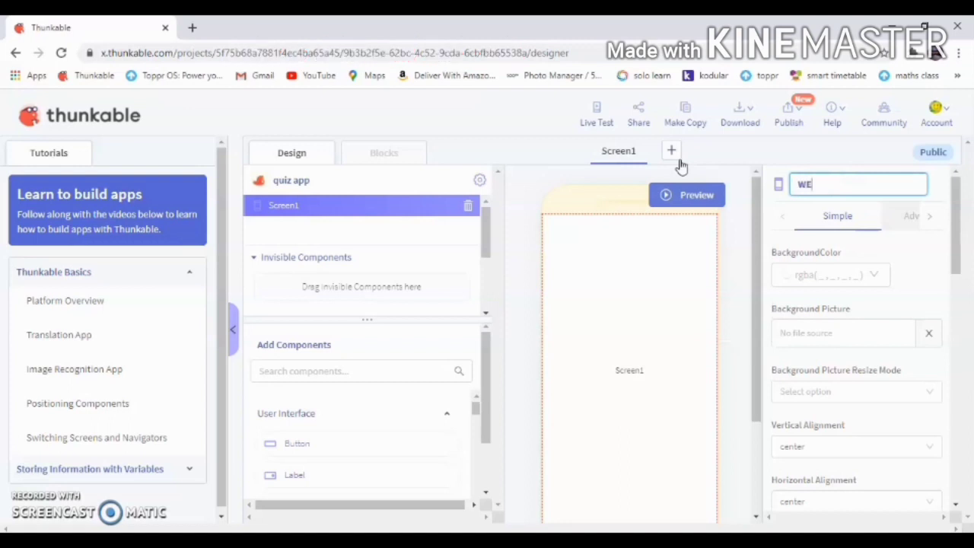
# Step: Rename the first screen WELCOME SCREEN and set its background colour to turquoise, rgba(80, 227, 194, 1)
pyautogui.write('LCOME SCREEN')
pyautogui.press('Return')
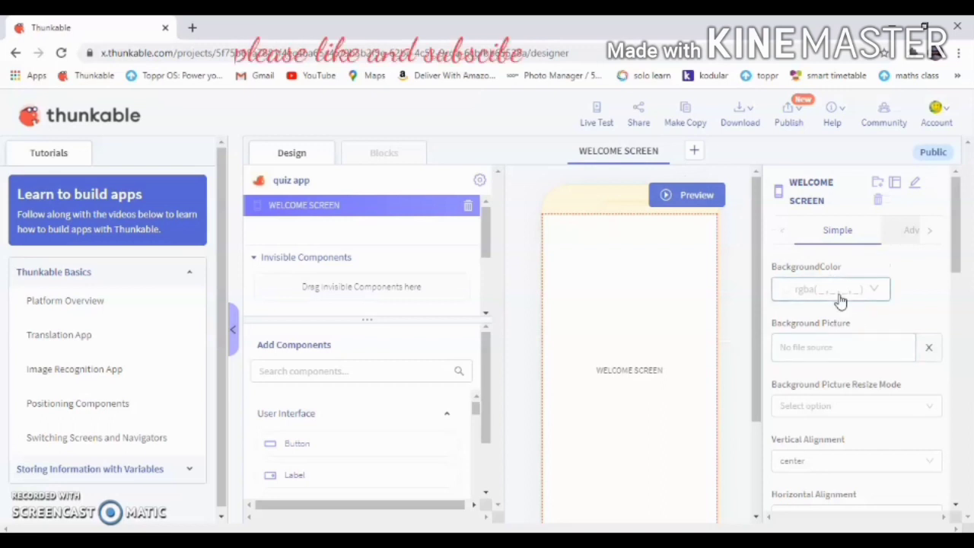
pyautogui.click(842, 296)
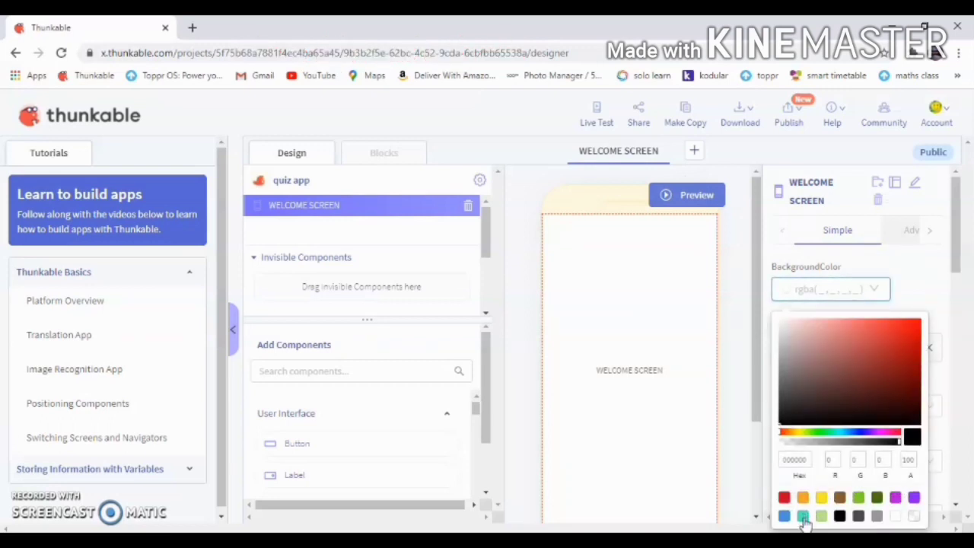
pyautogui.click(803, 517)
pyautogui.click(917, 268)
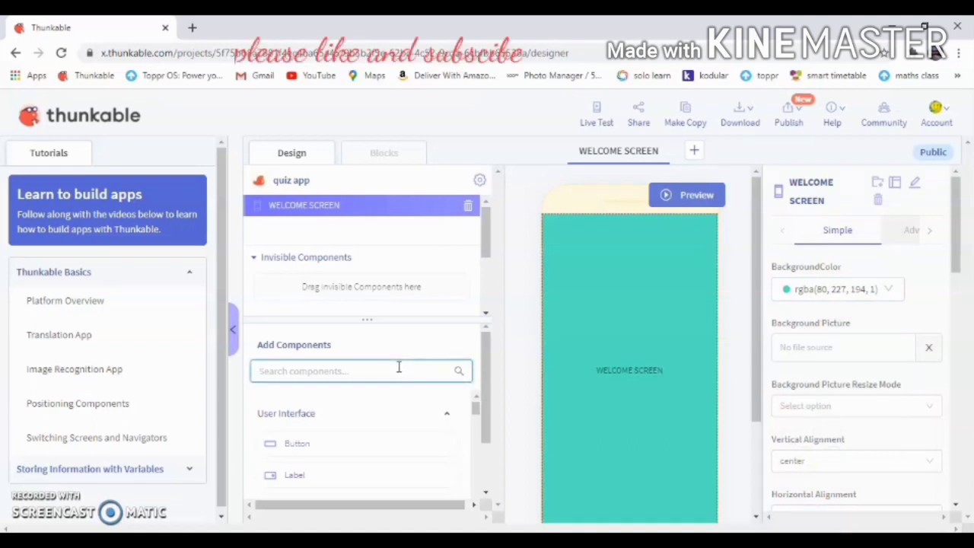
# Step: Add a button to the welcome screen and, above it, an image showing the picture download (50).jpg
pyautogui.moveTo(311, 452); pyautogui.dragTo(629, 373)
pyautogui.click(280, 373)
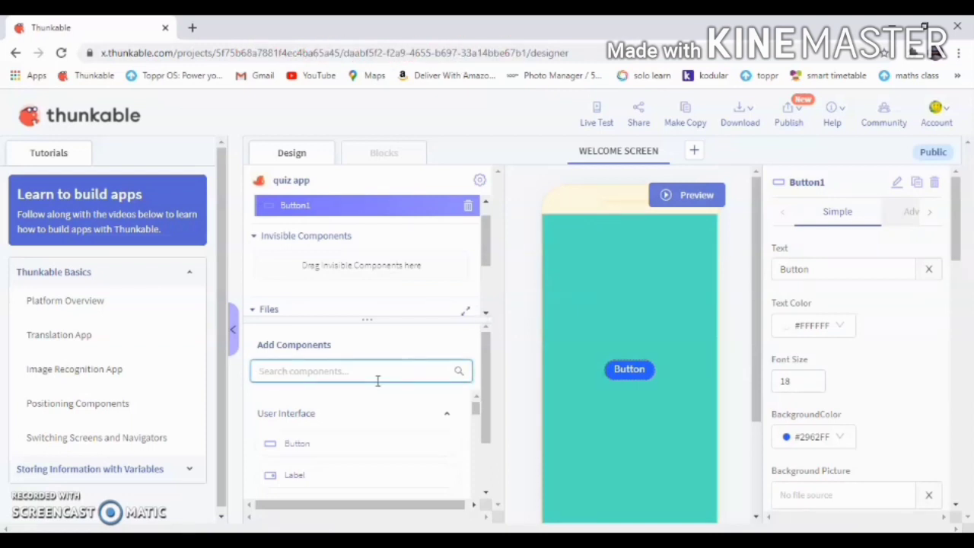
pyautogui.write('IMAGE')
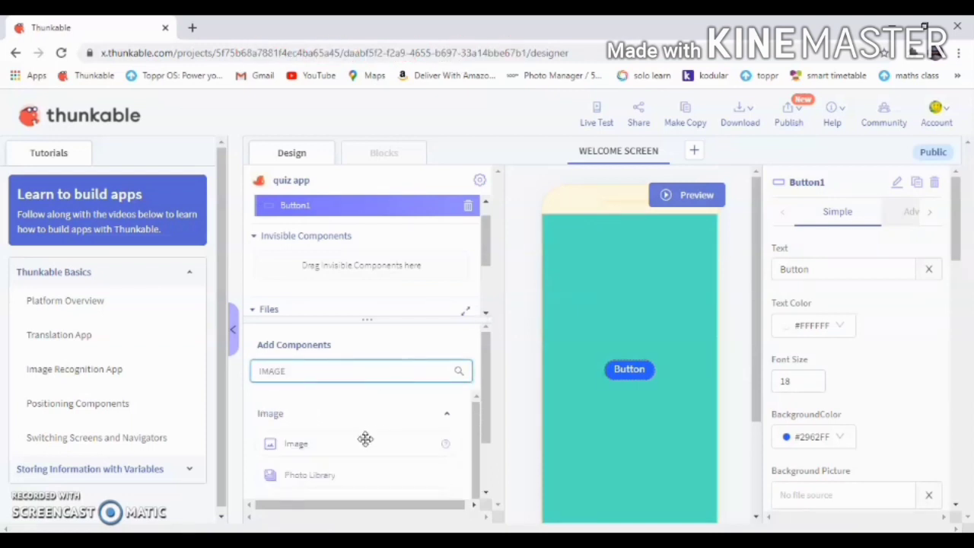
pyautogui.moveTo(365, 439); pyautogui.dragTo(663, 255)
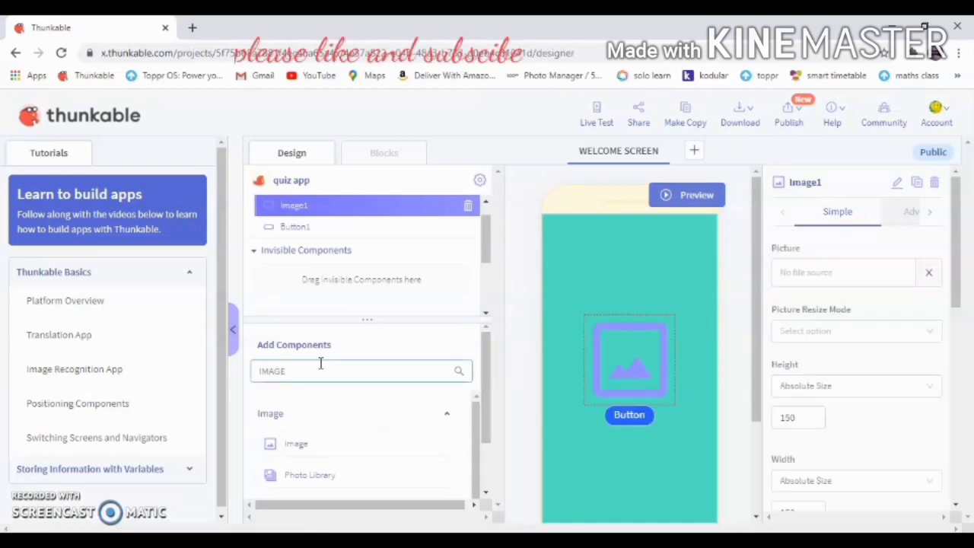
pyautogui.moveTo(342, 363); pyautogui.dragTo(213, 369)
pyautogui.press('BackSpace')
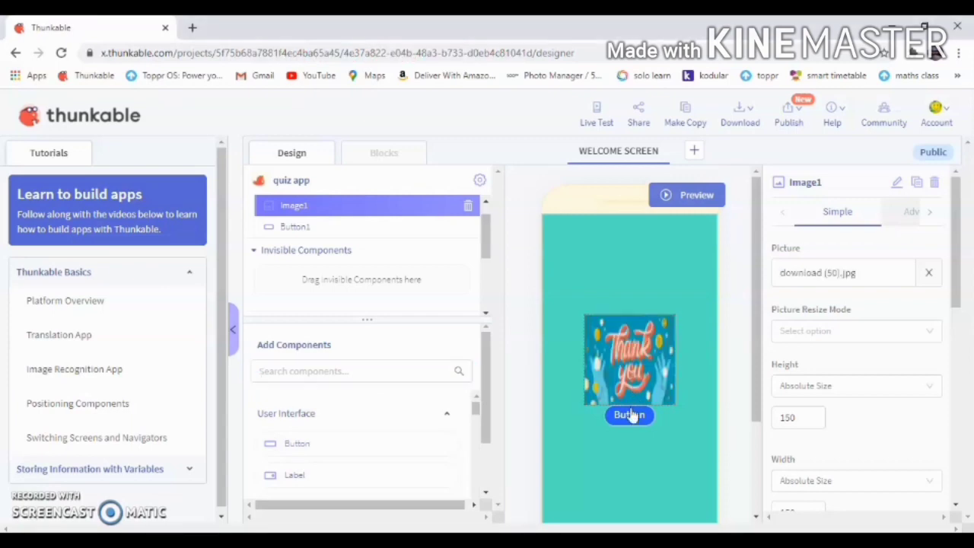
# Step: Change the text of the button below the image to WELCOME
pyautogui.click(631, 415)
pyautogui.doubleClick(854, 270)
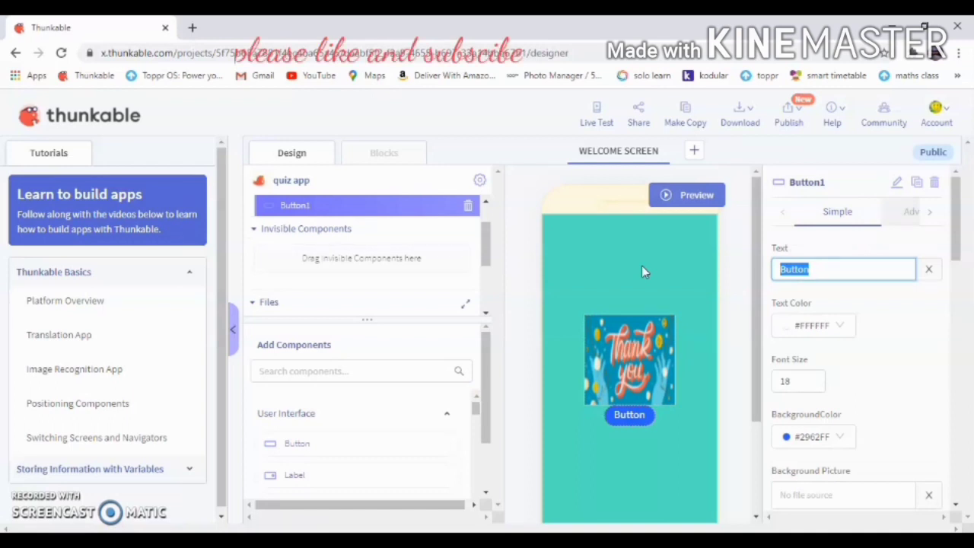
pyautogui.write('WELC')
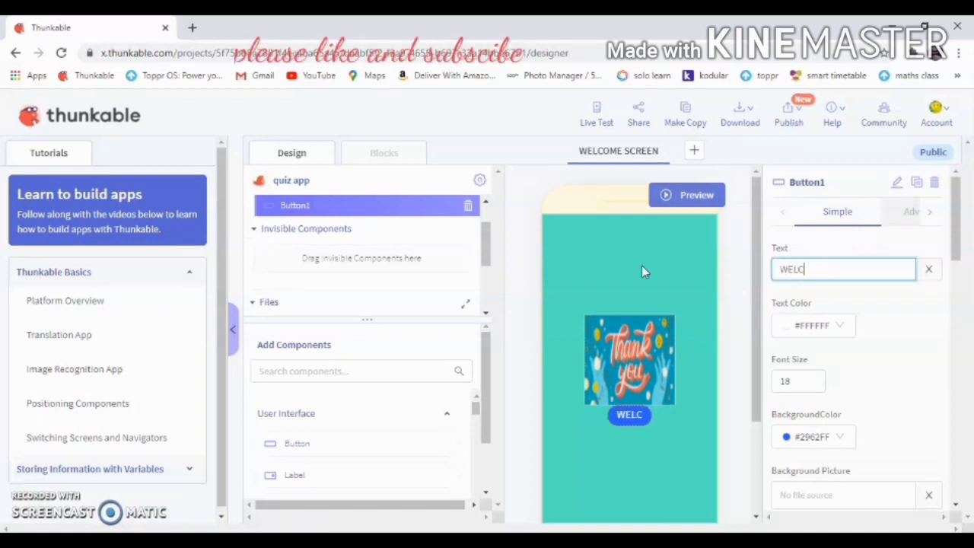
pyautogui.write('MOE')
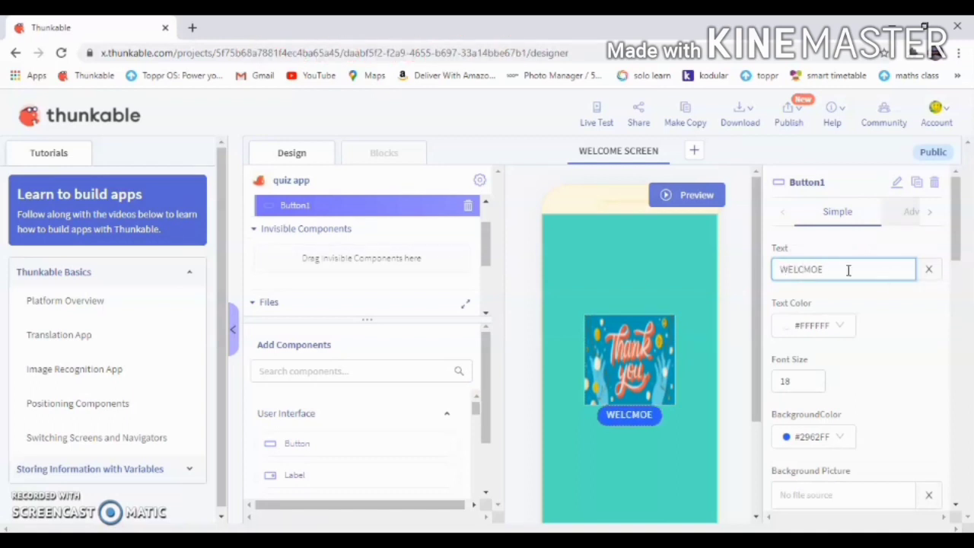
pyautogui.press('BackSpace')
pyautogui.press('BackSpace')
pyautogui.press('BackSpace')
pyautogui.write('OME')
# Step: Set the WELCOME button's border radius to 0 and its top margin to 20 px
pyautogui.moveTo(958, 236); pyautogui.dragTo(958, 404)
pyautogui.click(864, 426)
pyautogui.doubleClick(864, 426)
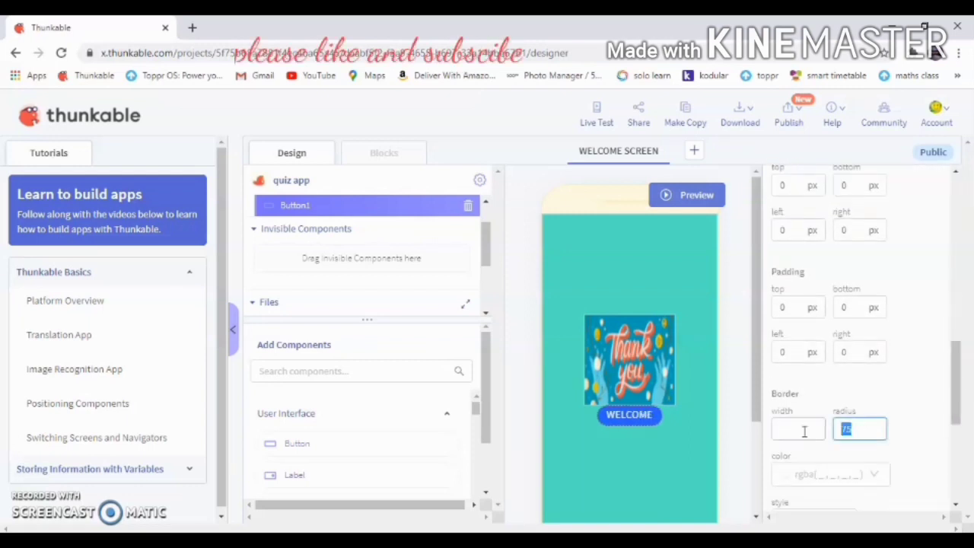
pyautogui.write('0')
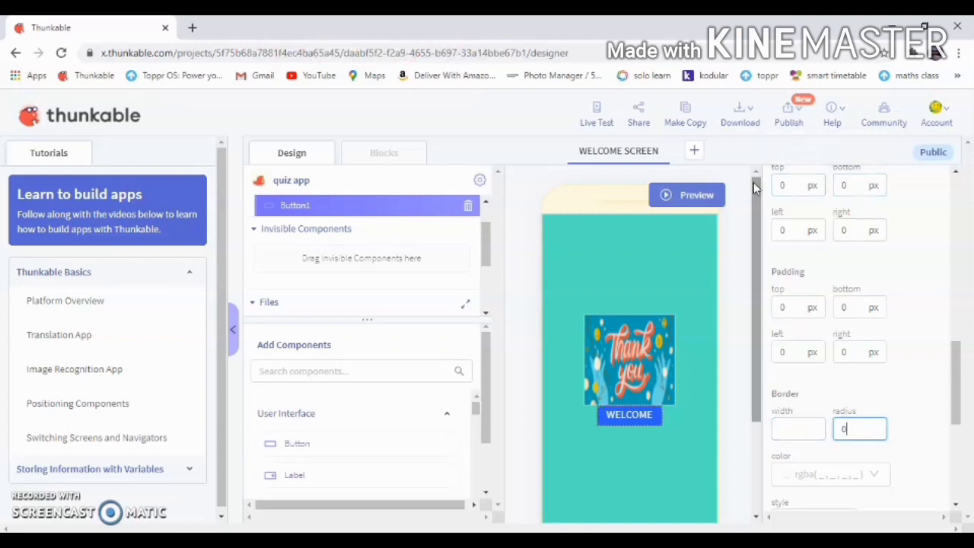
pyautogui.click(781, 185)
pyautogui.write('2')
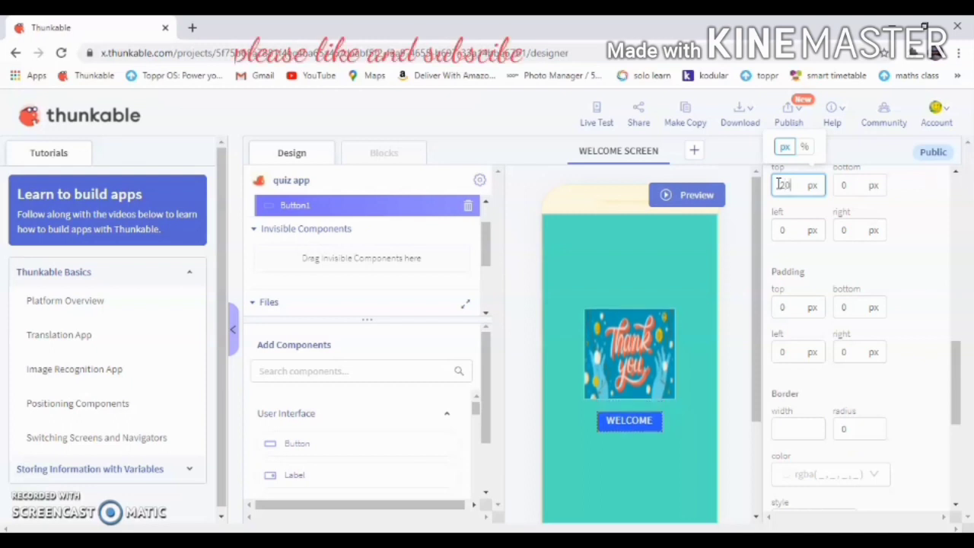
# Step: Rename the button component from its default name to WELCOME BUTTON
pyautogui.moveTo(956, 402); pyautogui.dragTo(956, 161)
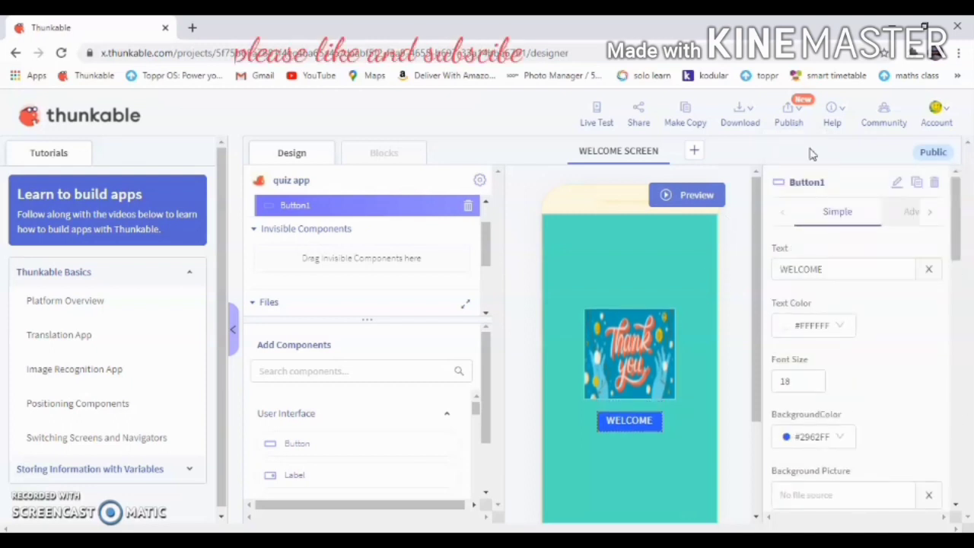
pyautogui.click(899, 183)
pyautogui.hotkey('ctrl', 'a')
pyautogui.write('WE')
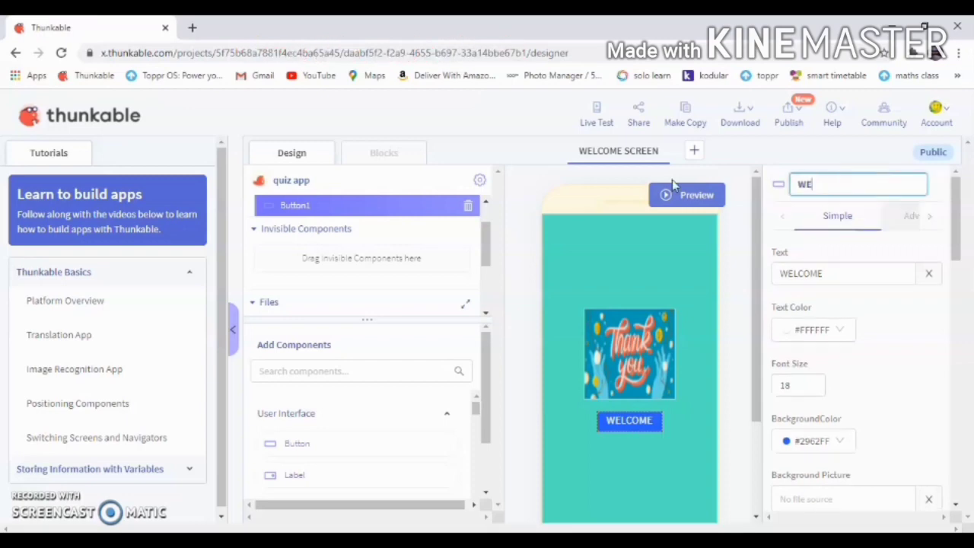
pyautogui.write('LCOME BUTTON')
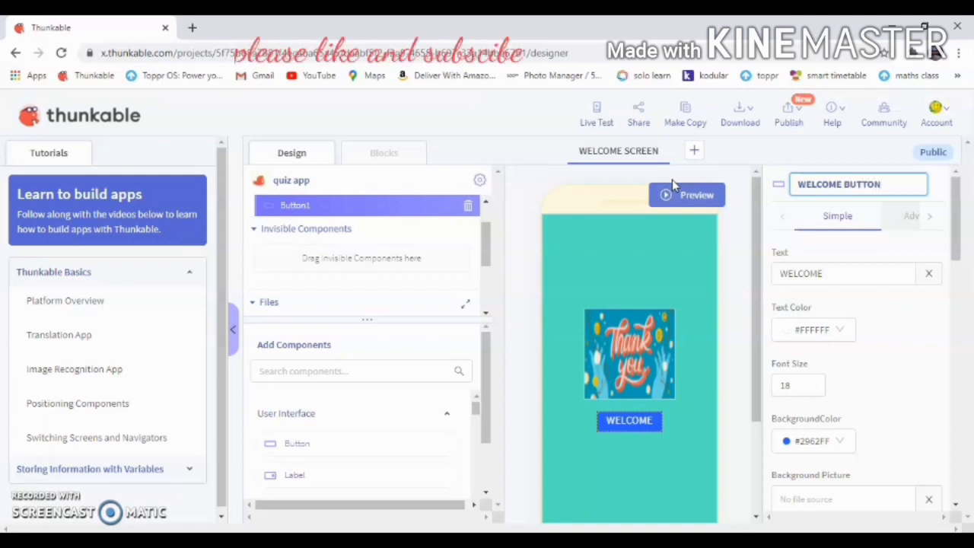
pyautogui.press('Return')
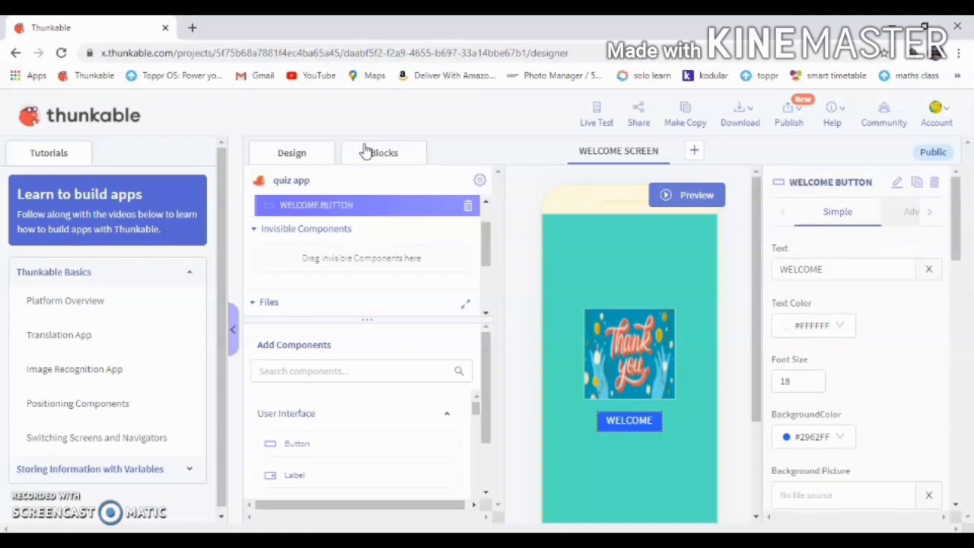
# Step: Add a second screen, and place a Click event block for WELCOME BUTTON in the welcome screen's block code
pyautogui.click(694, 151)
pyautogui.click(580, 156)
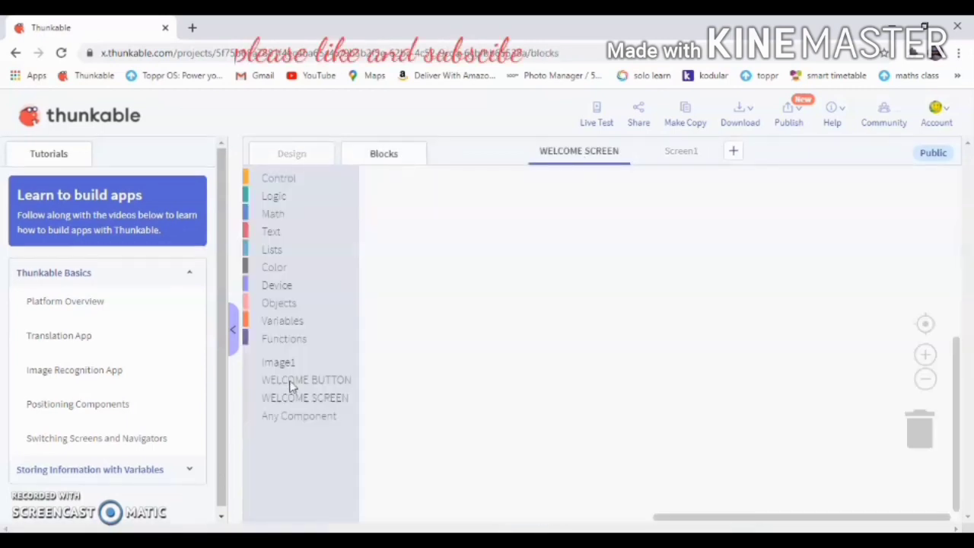
pyautogui.click(291, 385)
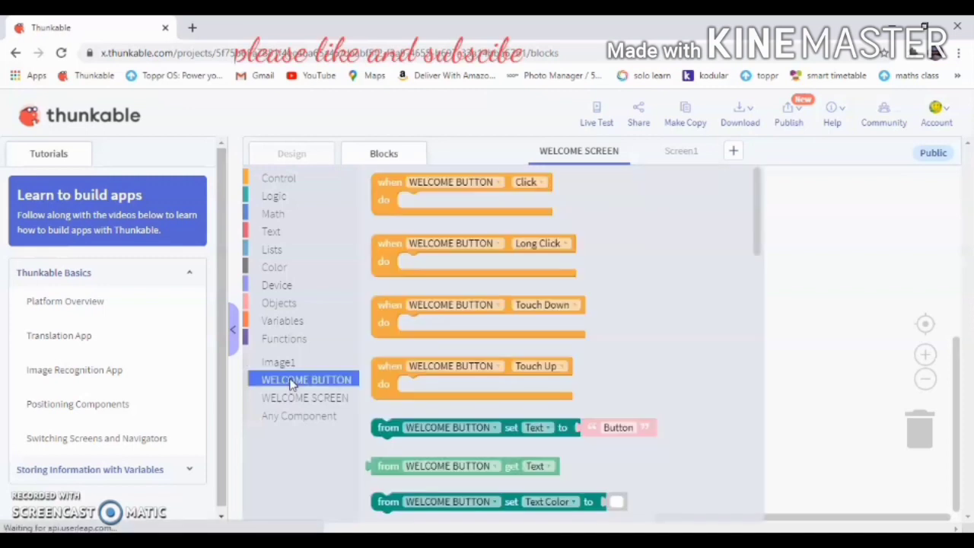
pyautogui.click(292, 386)
pyautogui.click(292, 385)
pyautogui.moveTo(370, 222); pyautogui.dragTo(371, 221)
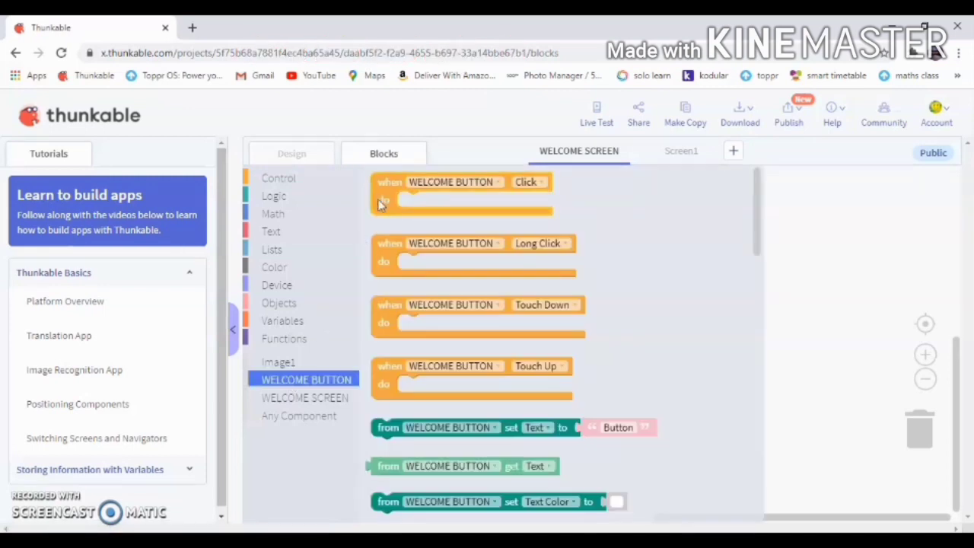
# Step: Insert a navigate to block inside the WELCOME BUTTON Click event and set its destination to Screen1
pyautogui.click(302, 181)
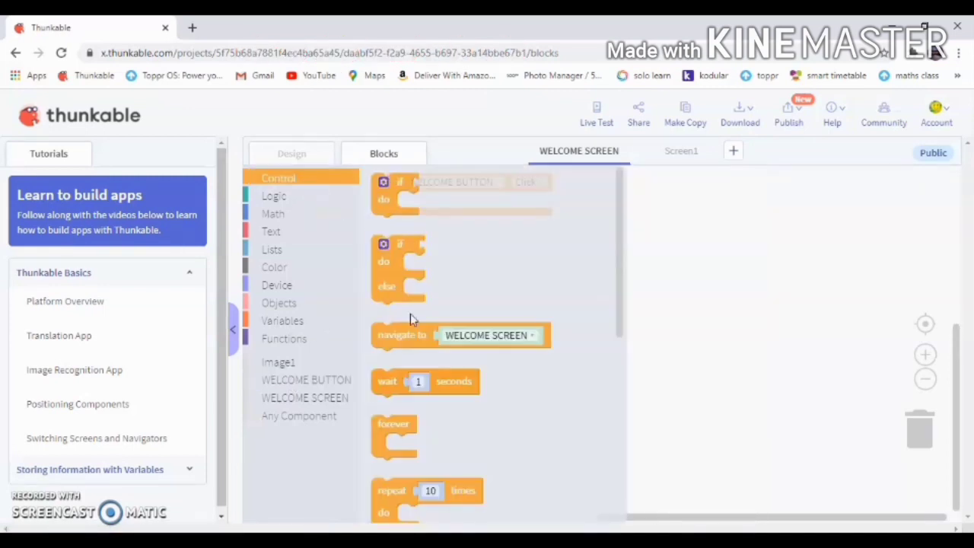
pyautogui.moveTo(404, 335); pyautogui.dragTo(438, 205)
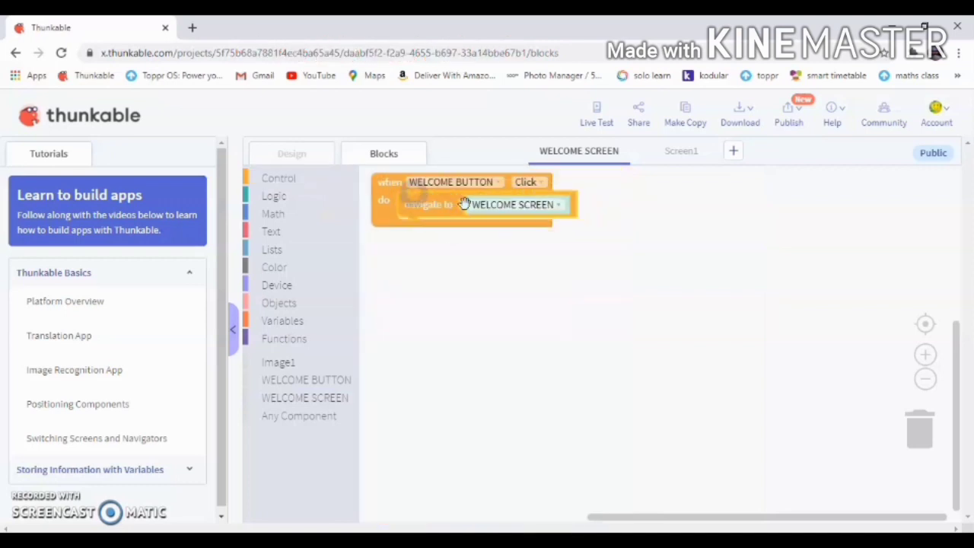
pyautogui.click(504, 208)
pyautogui.click(511, 238)
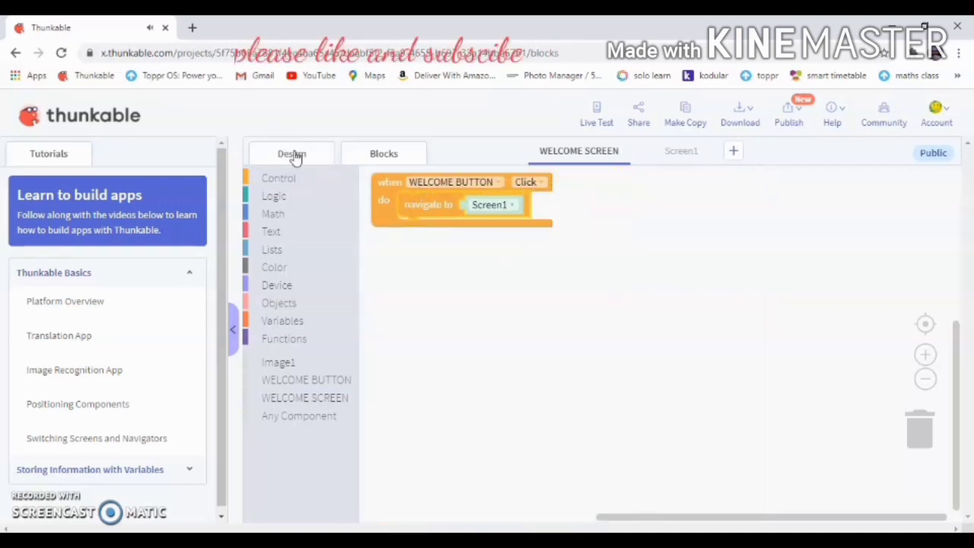
# Step: Return to the design view and rename the second screen, Screen1, as START QUIZ
pyautogui.click(293, 155)
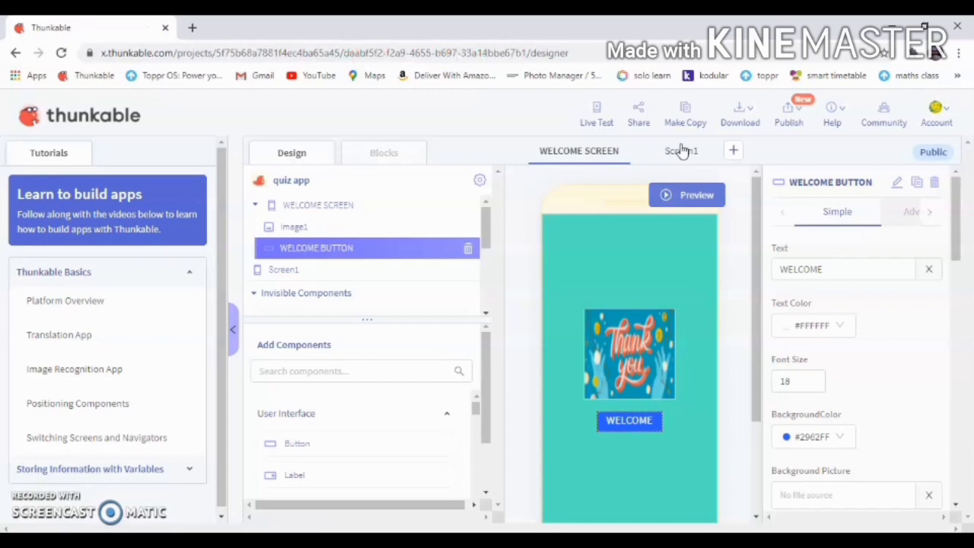
pyautogui.click(683, 150)
pyautogui.click(912, 184)
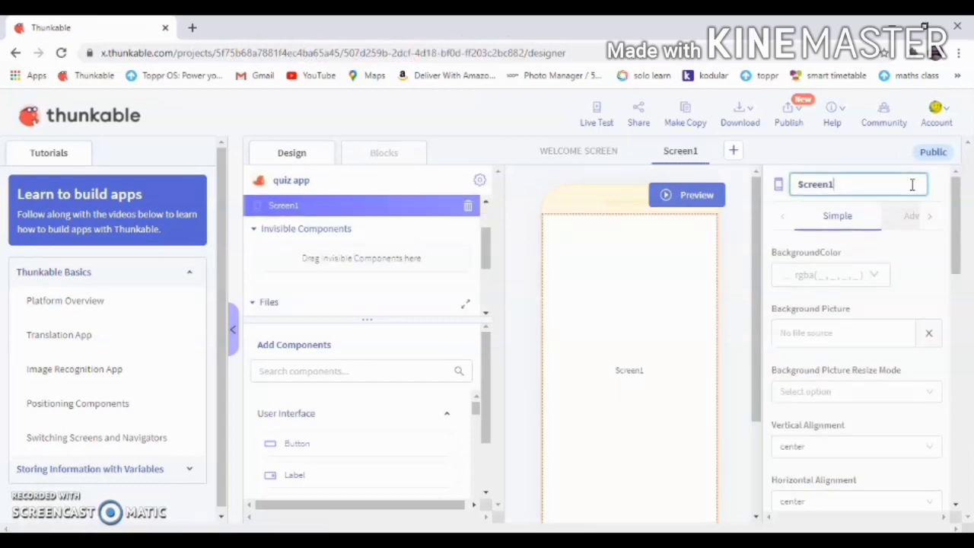
pyautogui.moveTo(913, 185); pyautogui.dragTo(640, 200)
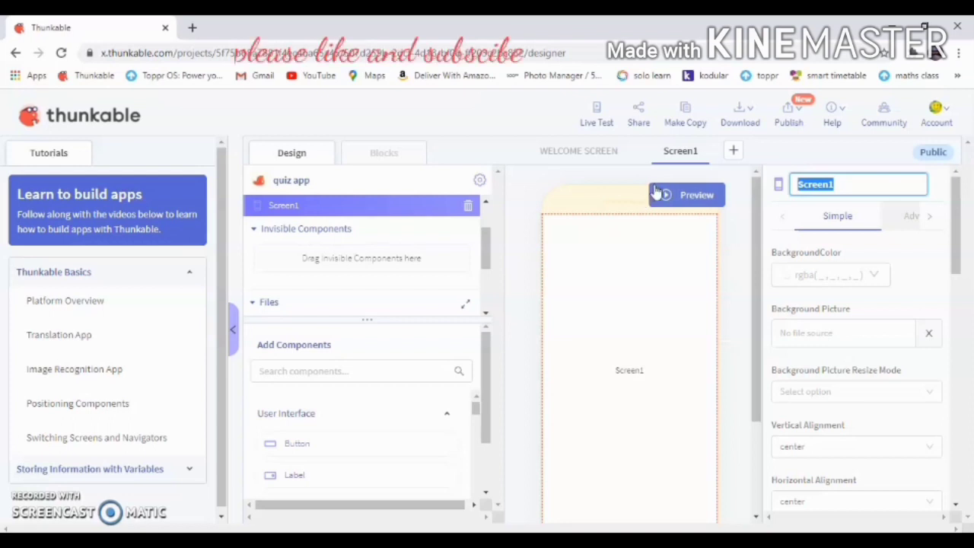
pyautogui.write('START QUIZ')
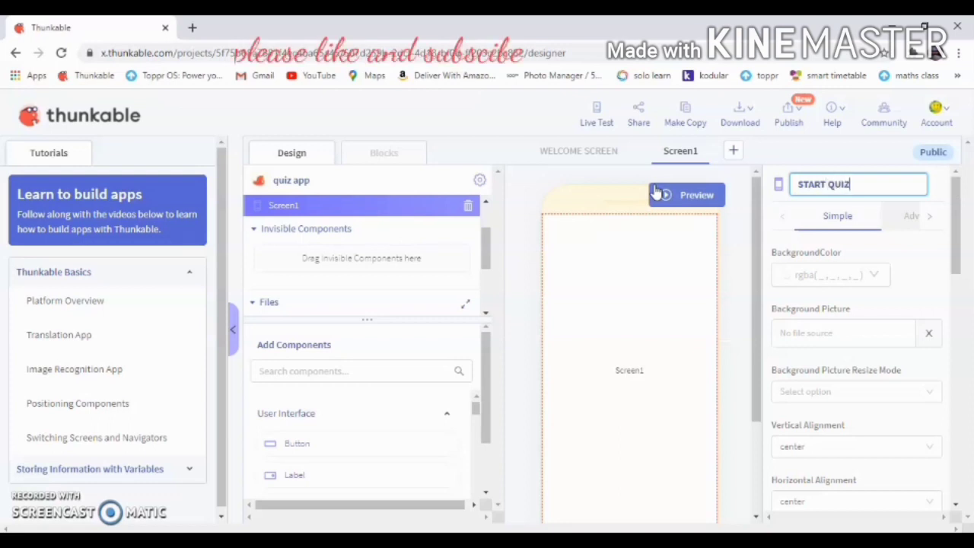
pyautogui.press('Return')
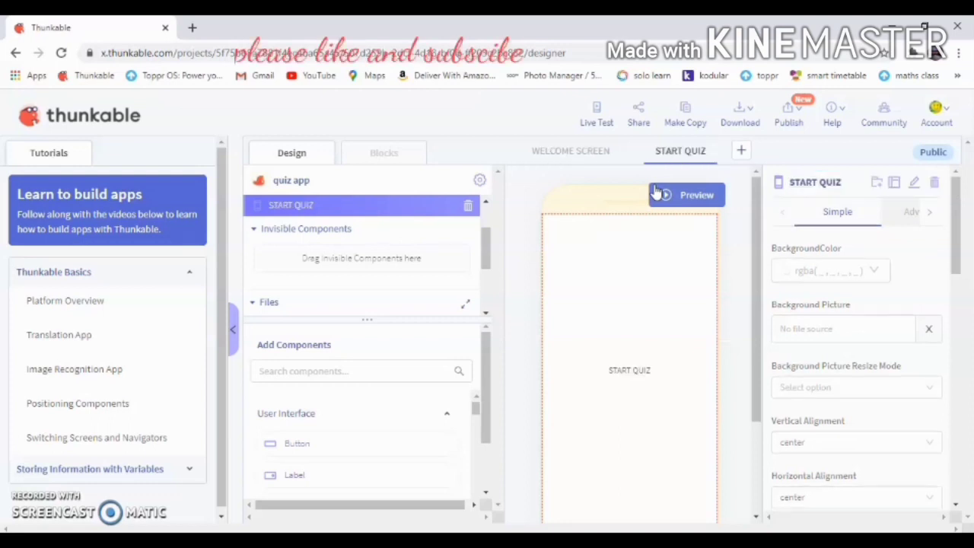
# Step: Set the START QUIZ screen's background colour to red, rgba(208, 2, 27, 1)
pyautogui.click(831, 275)
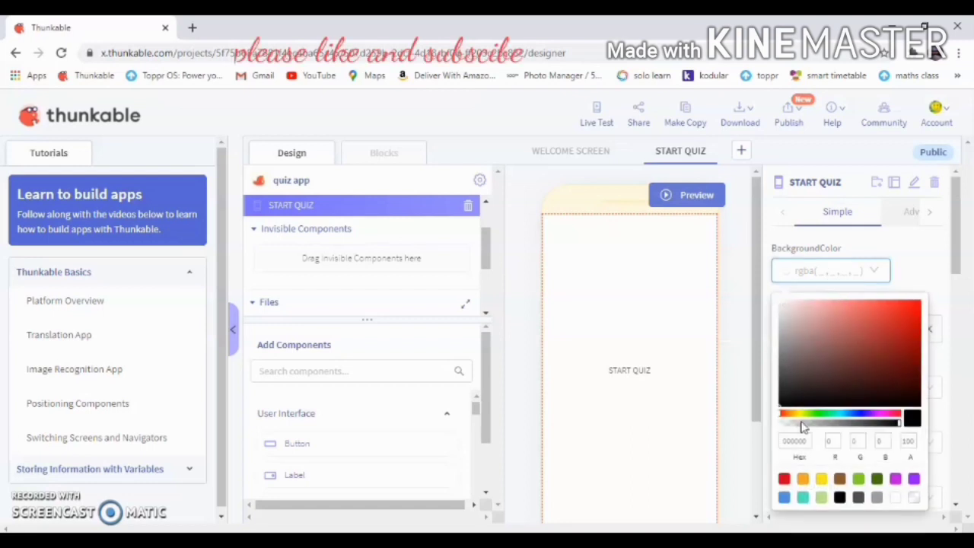
pyautogui.click(784, 479)
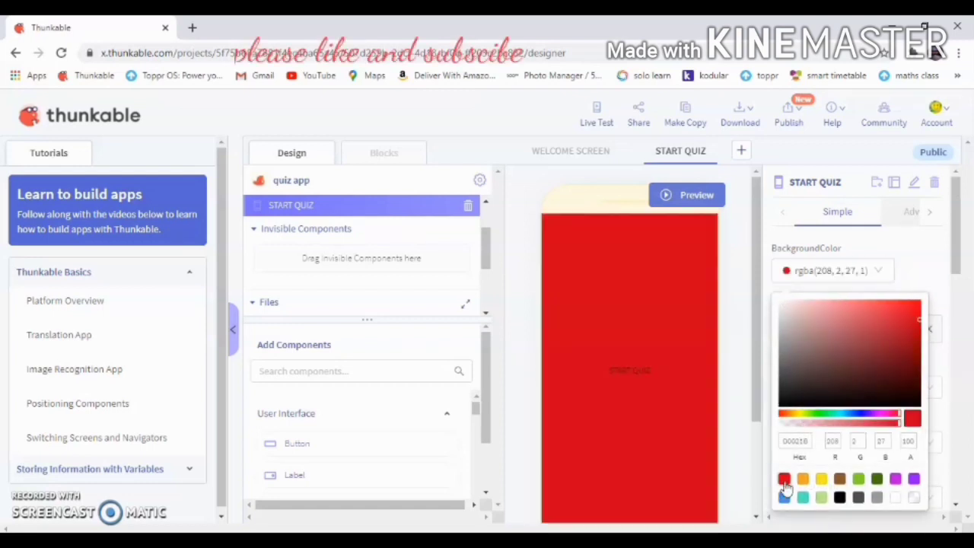
pyautogui.click(750, 404)
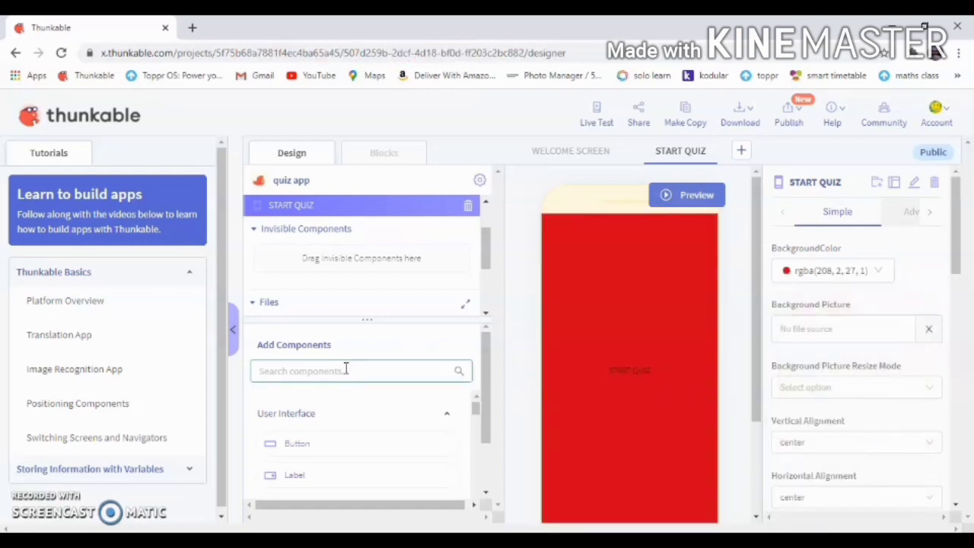
# Step: Add a label to the START QUIZ screen and set its font size to 25
pyautogui.moveTo(320, 473); pyautogui.dragTo(662, 297)
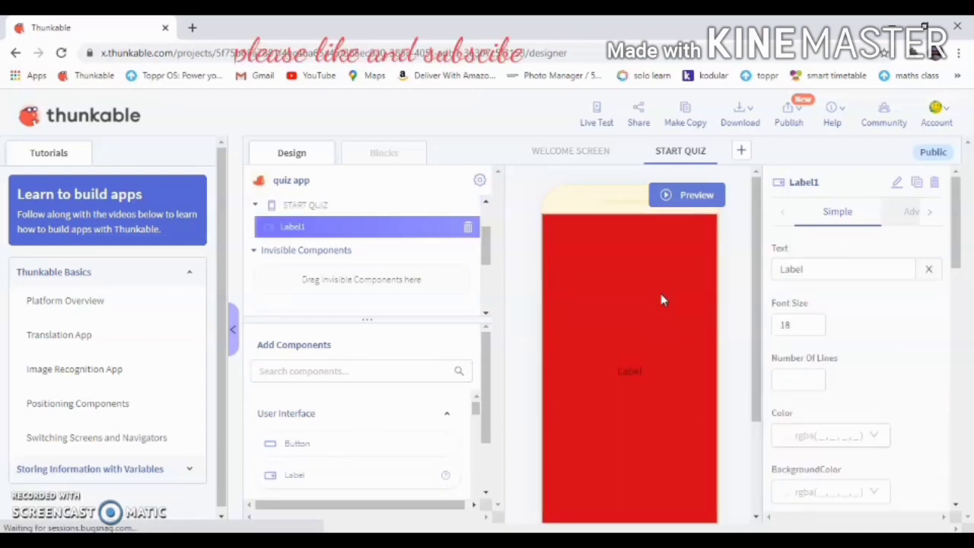
pyautogui.click(798, 325)
pyautogui.write('25')
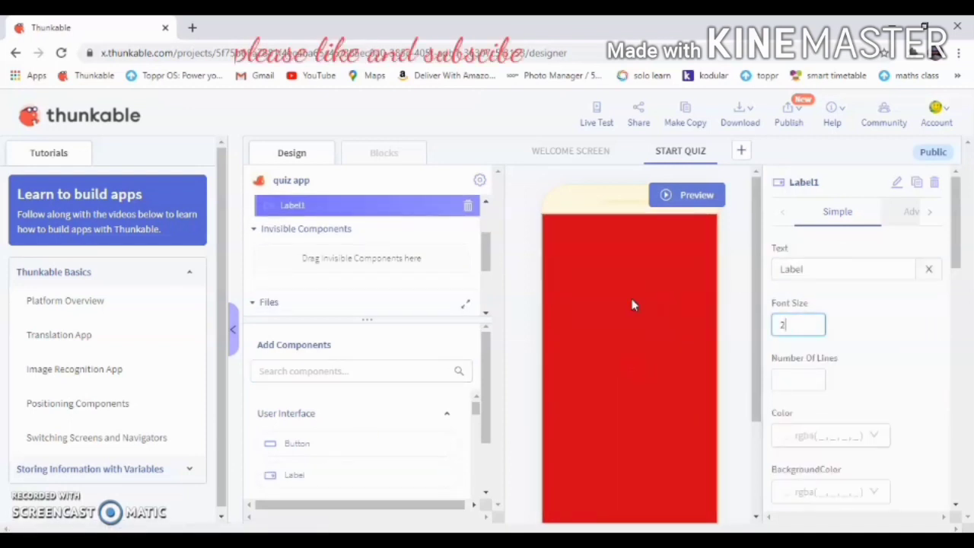
# Step: Set the label's background colour to yellow, rgba(248, 231, 28, 1)
pyautogui.click(831, 492)
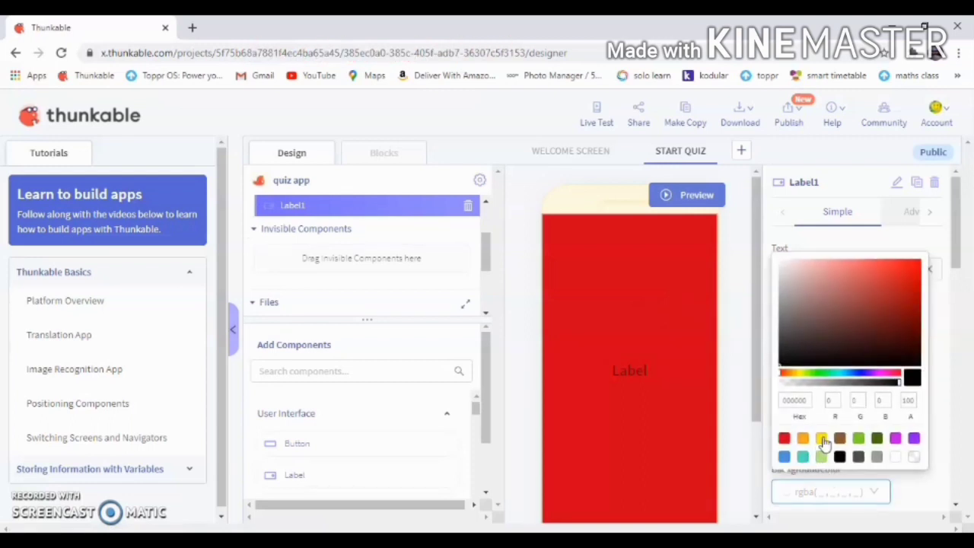
pyautogui.click(821, 438)
pyautogui.click(921, 244)
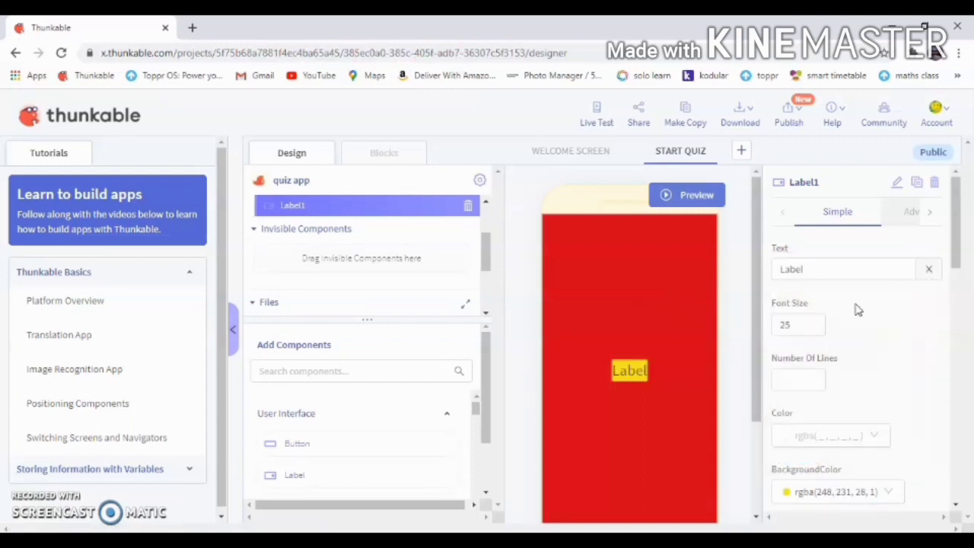
# Step: Set the label's text to "HEY THERE WELCOME TO OUR APP, THIS APP IS A QUIZ APP, CLICK THE BUTTON BELOW TO START THE QUIZ"
pyautogui.click(880, 268)
pyautogui.moveTo(880, 268); pyautogui.dragTo(723, 279)
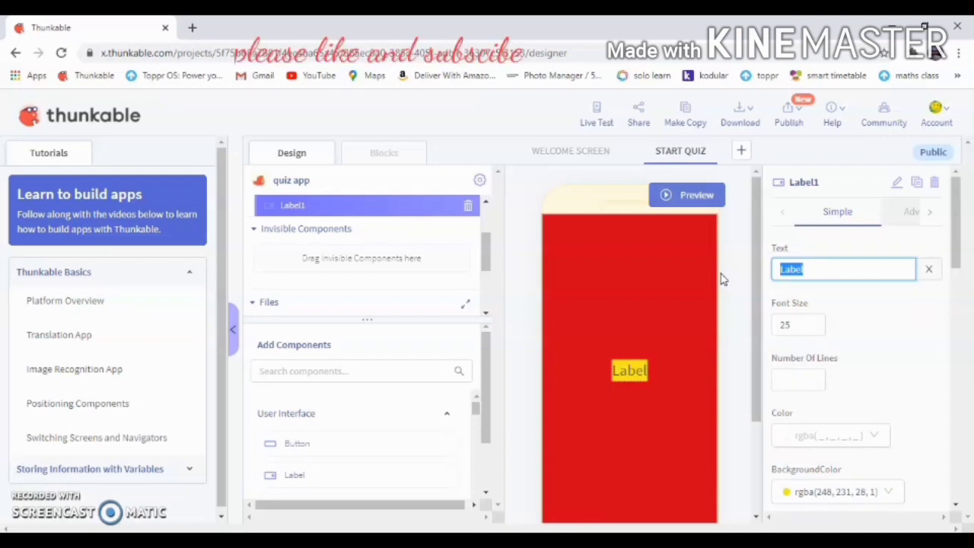
pyautogui.write('HWY')
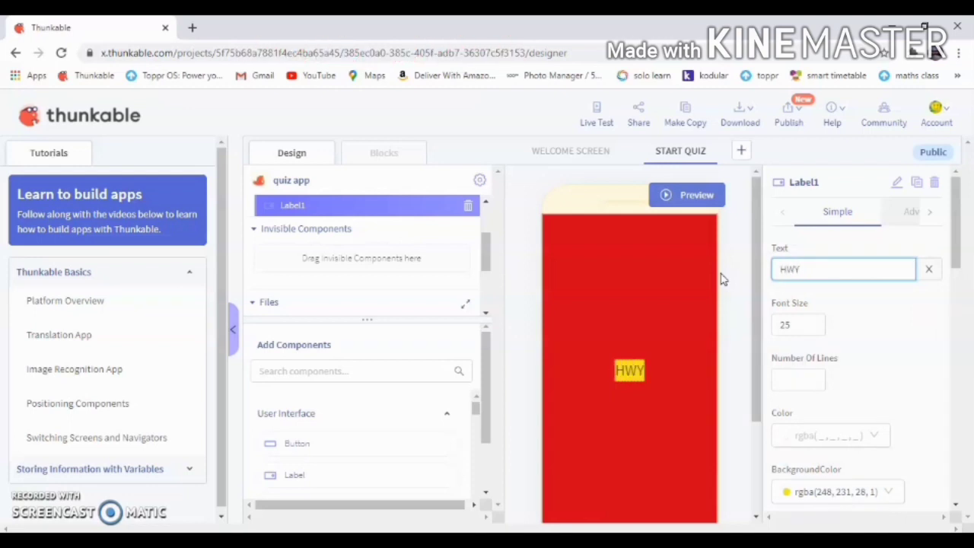
pyautogui.press('BackSpace')
pyautogui.press('BackSpace')
pyautogui.write('EY THER')
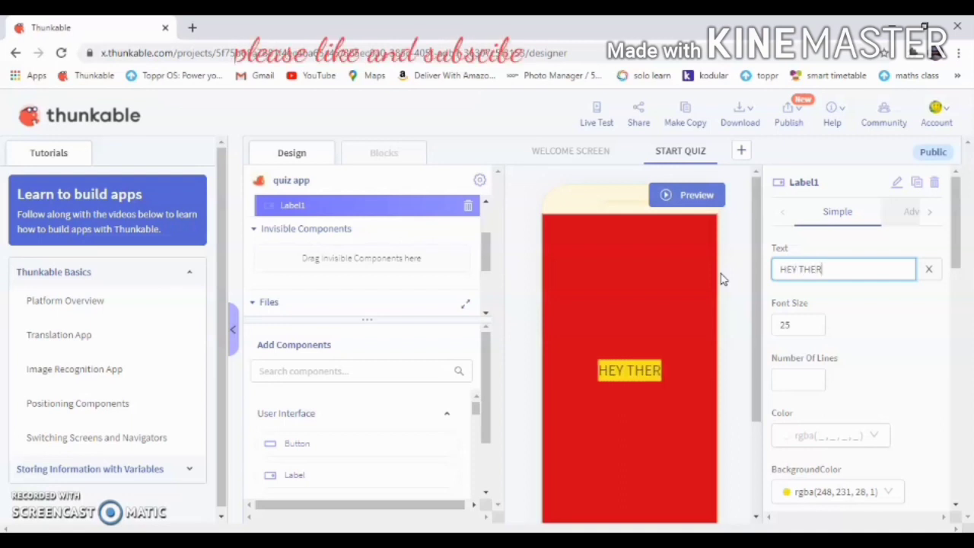
pyautogui.write('E WEL')
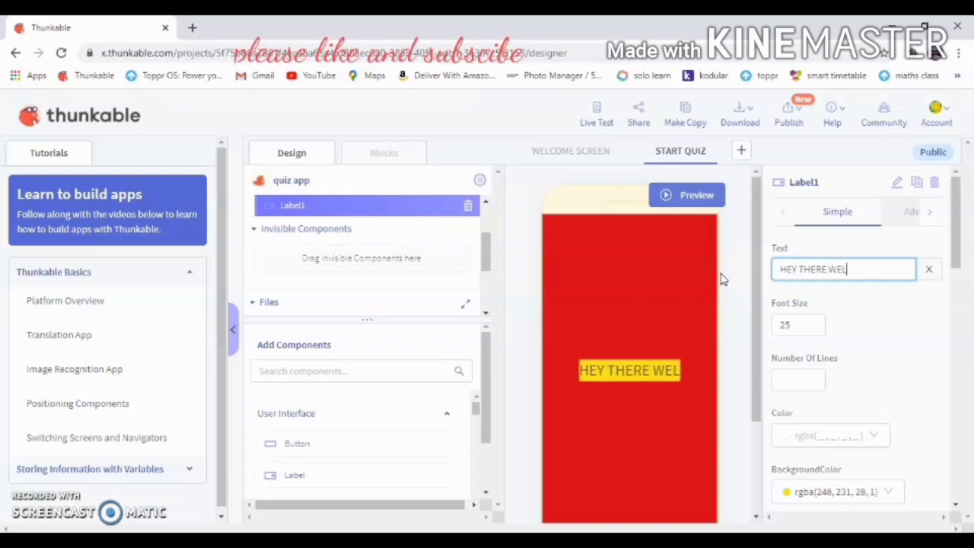
pyautogui.write('COME TO')
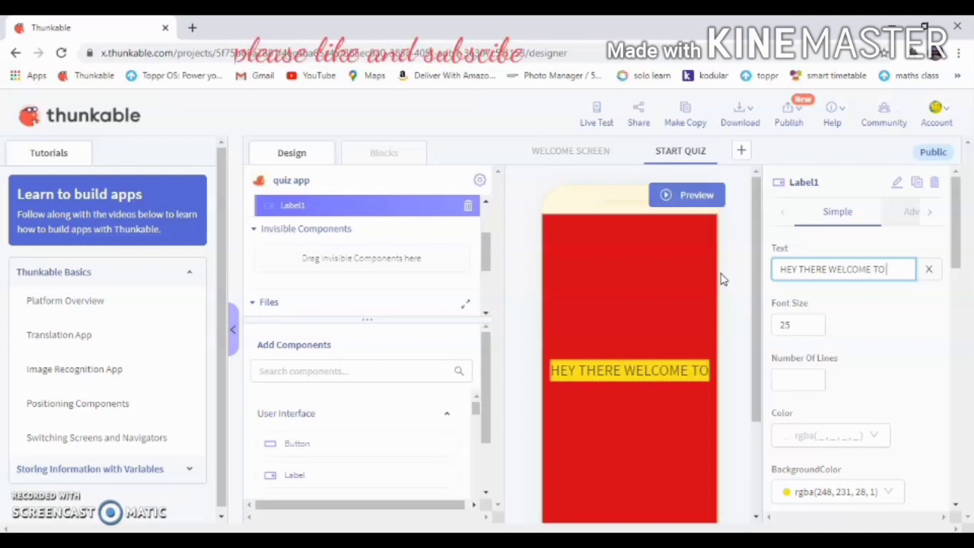
pyautogui.write(' OUR APP')
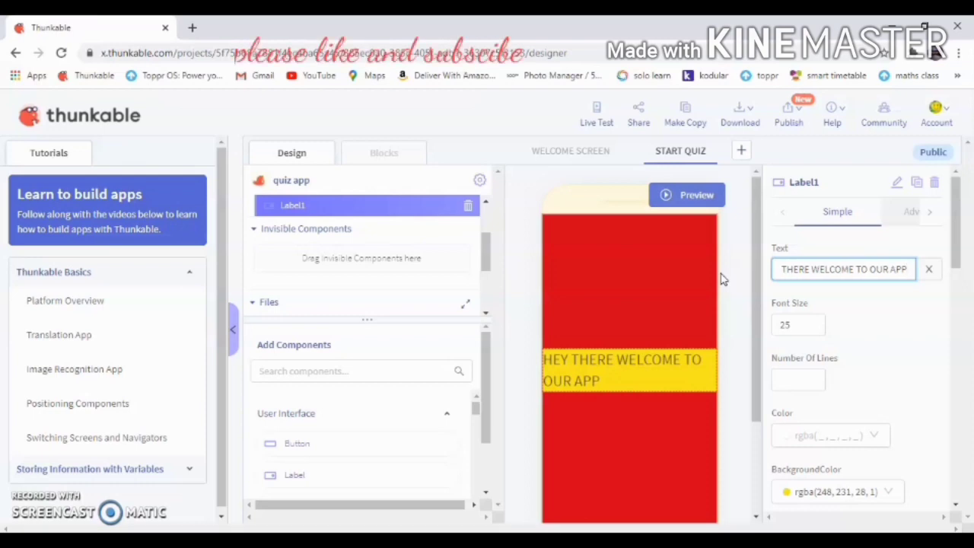
pyautogui.write(', TH')
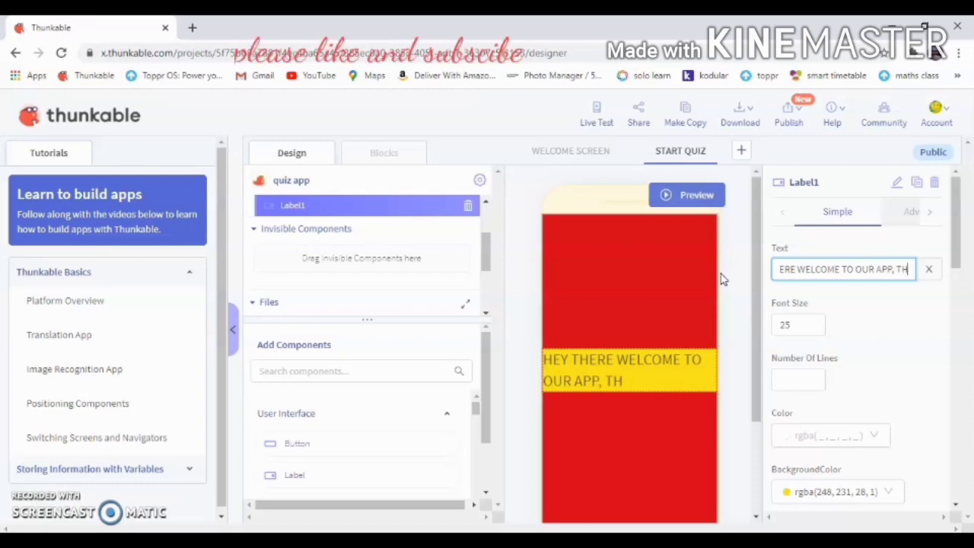
pyautogui.write('IS APP I')
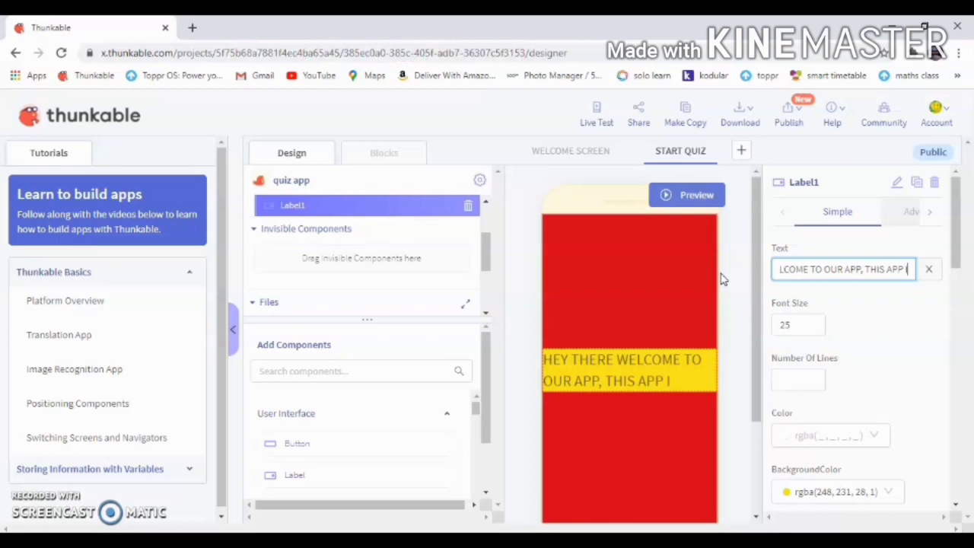
pyautogui.write('S A')
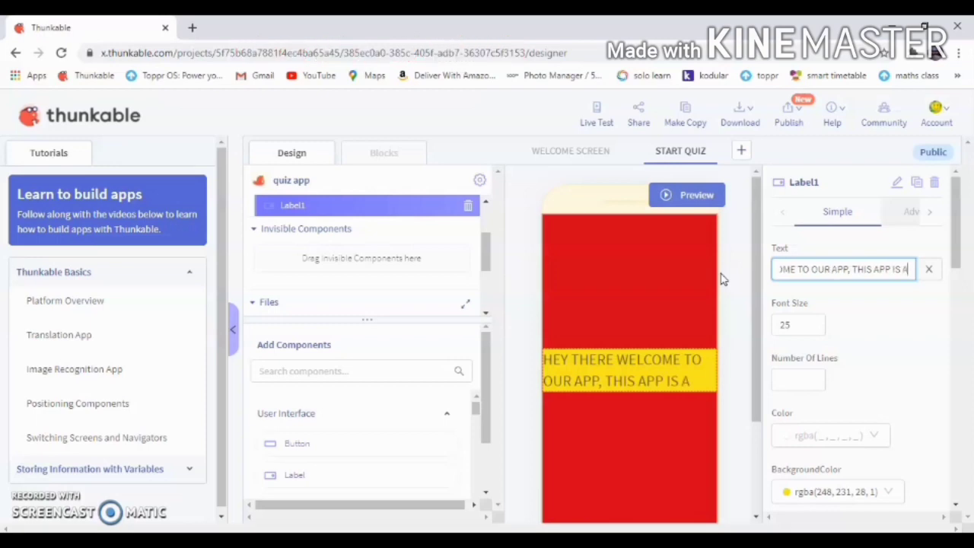
pyautogui.write(' QUIZ APP, CLICK THE BUT')
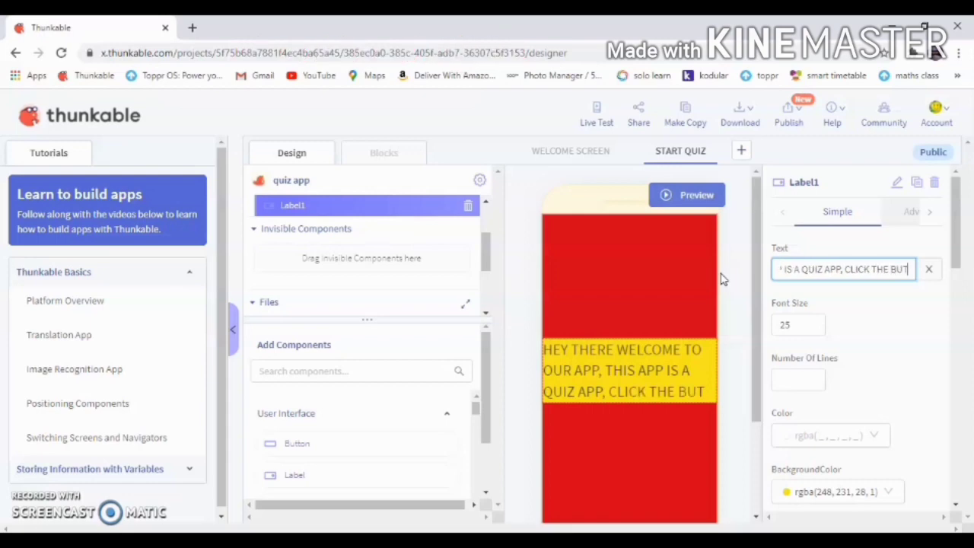
pyautogui.write('O')
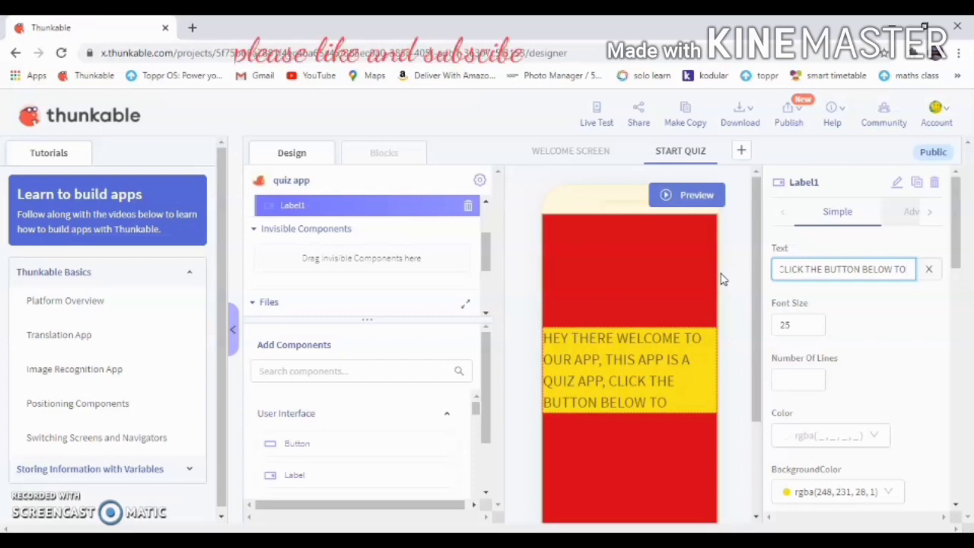
pyautogui.write(' START THE')
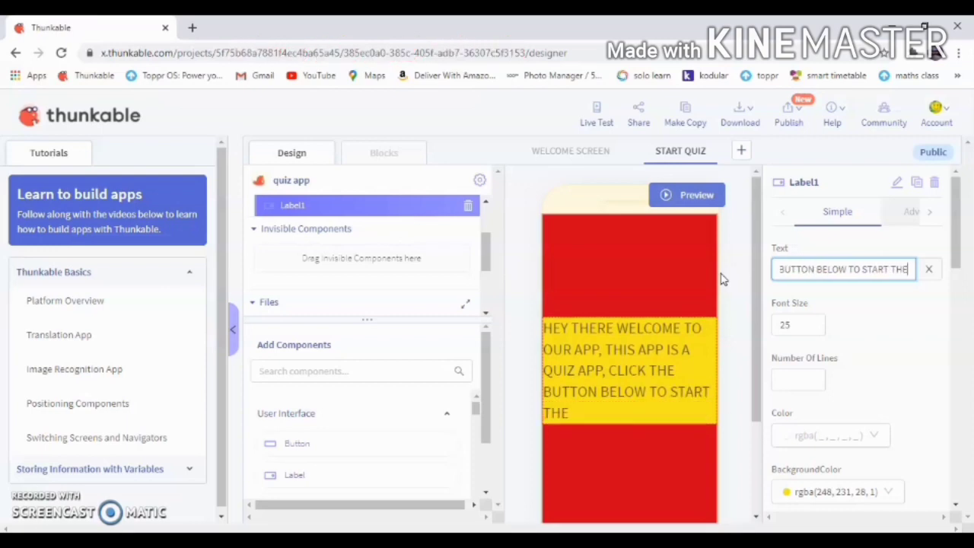
pyautogui.write(' QUIZ')
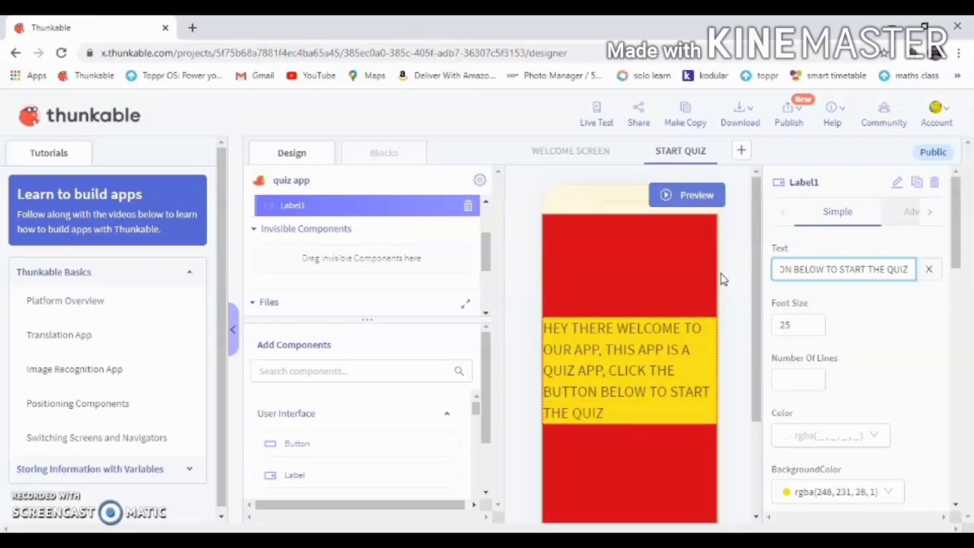
# Step: Set the label's left and right margins to 10 px each
pyautogui.moveTo(961, 228); pyautogui.dragTo(960, 426)
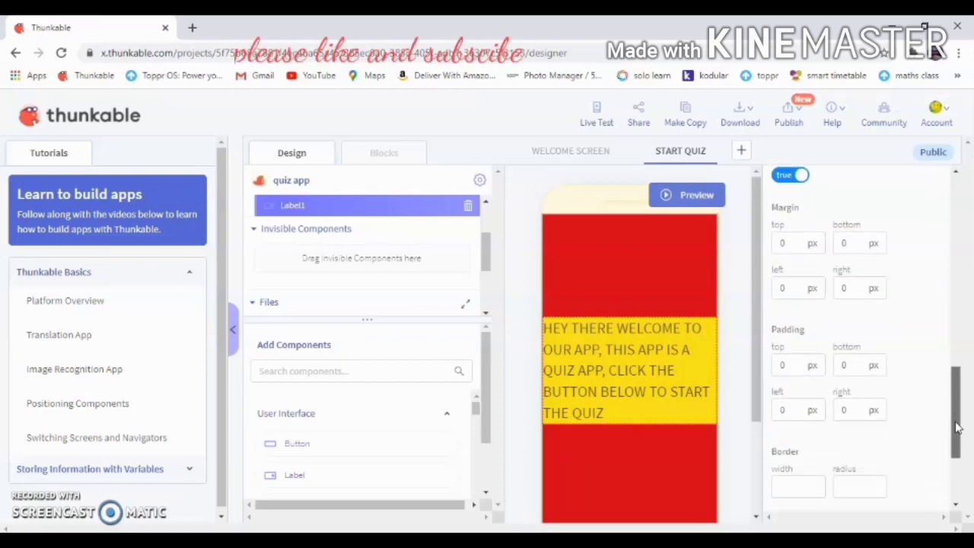
pyautogui.click(787, 288)
pyautogui.write('1')
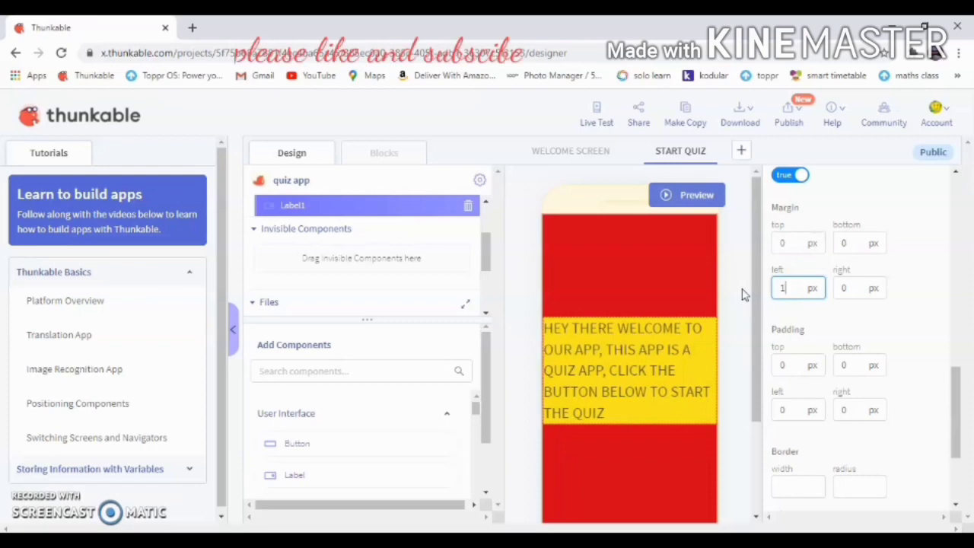
pyautogui.write('0')
pyautogui.click(848, 288)
pyautogui.write('10')
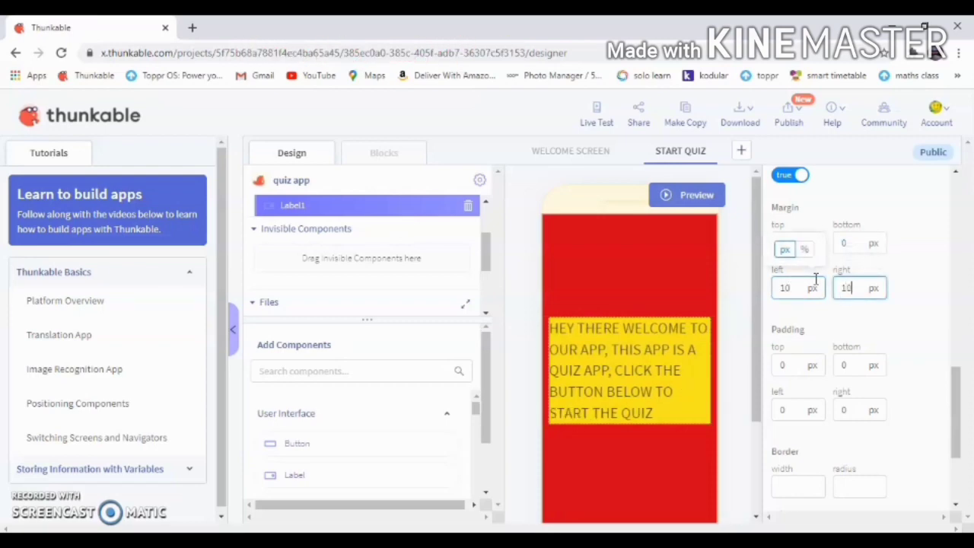
pyautogui.moveTo(959, 420); pyautogui.dragTo(943, 149)
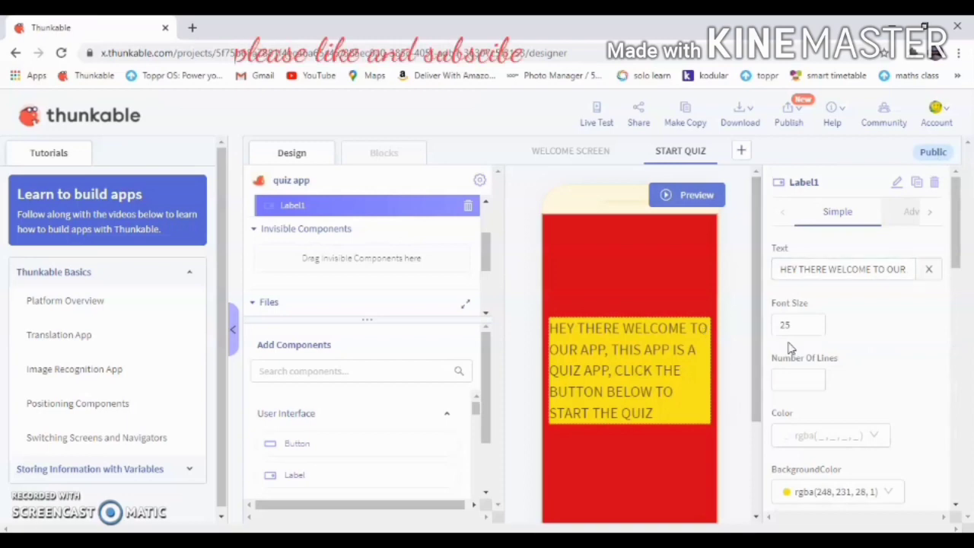
# Step: Add a button to the START QUIZ screen and reorder the components so that it sits below the label
pyautogui.moveTo(293, 443); pyautogui.dragTo(635, 327)
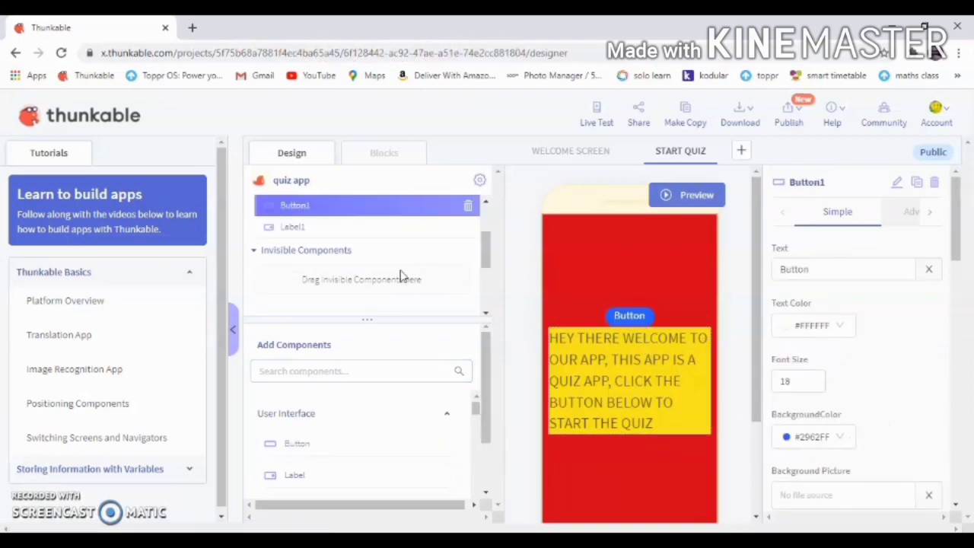
pyautogui.moveTo(374, 221); pyautogui.dragTo(376, 202)
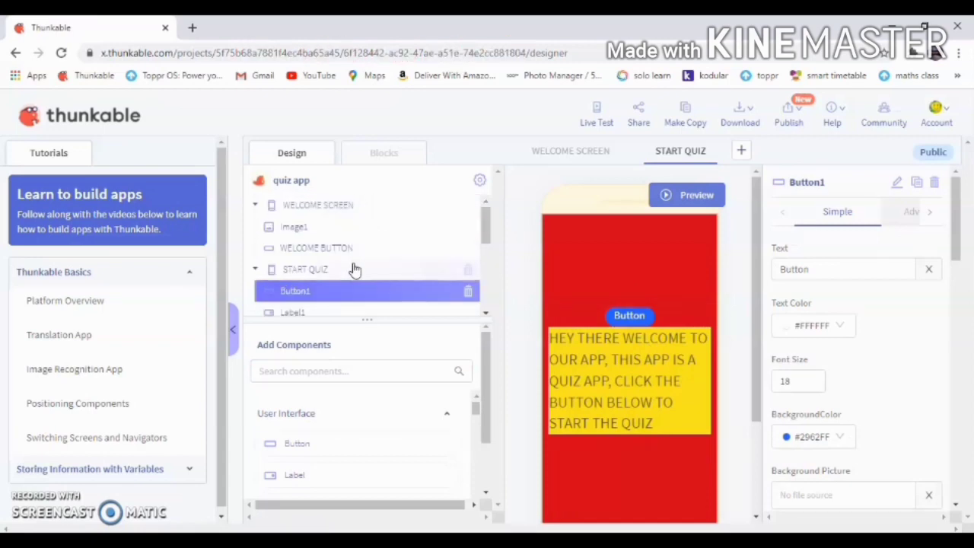
pyautogui.moveTo(331, 304); pyautogui.dragTo(331, 287)
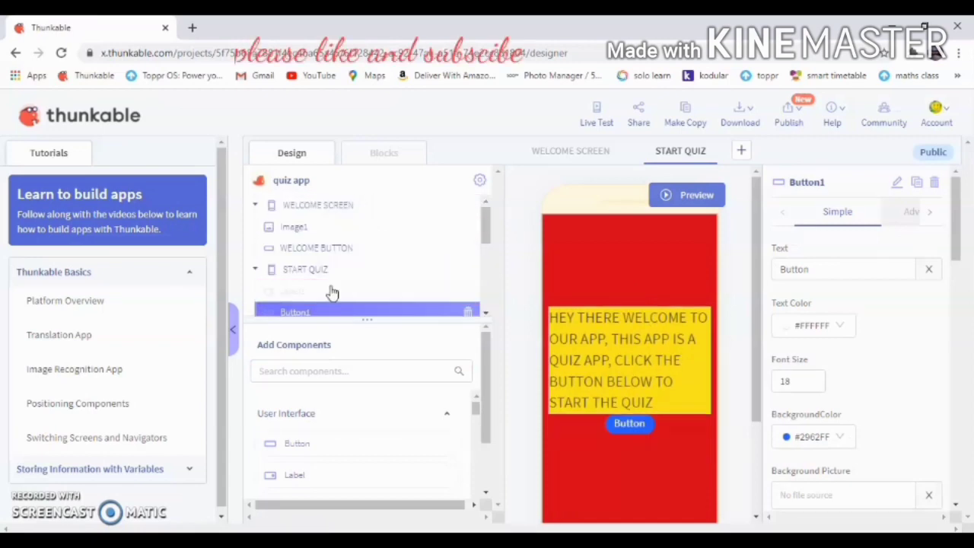
# Step: Set the text of the button below the label to CONTINUE
pyautogui.click(631, 429)
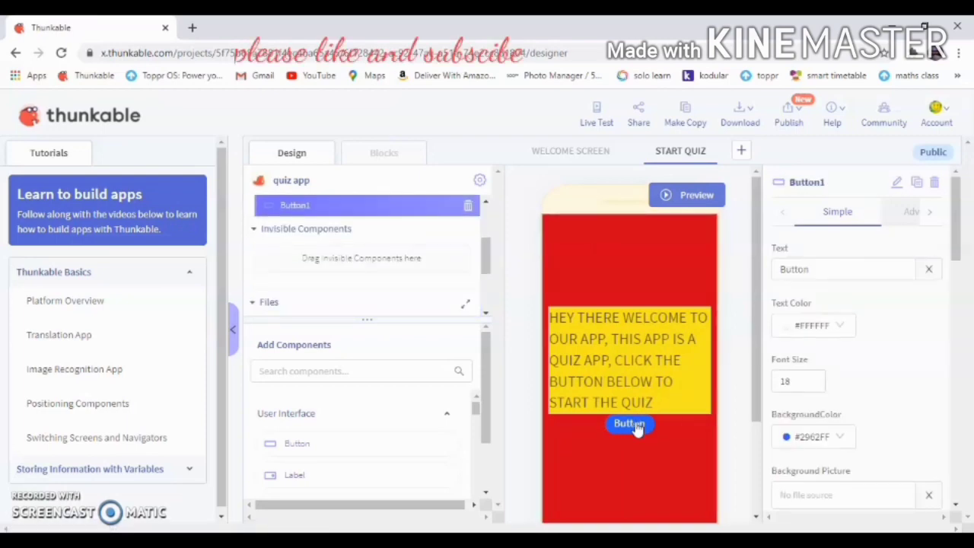
pyautogui.moveTo(959, 227)
pyautogui.mouseDown()
pyautogui.moveTo(959, 254)
pyautogui.moveTo(959, 238)
pyautogui.mouseUp()
pyautogui.click(790, 213)
pyautogui.doubleClick(790, 213)
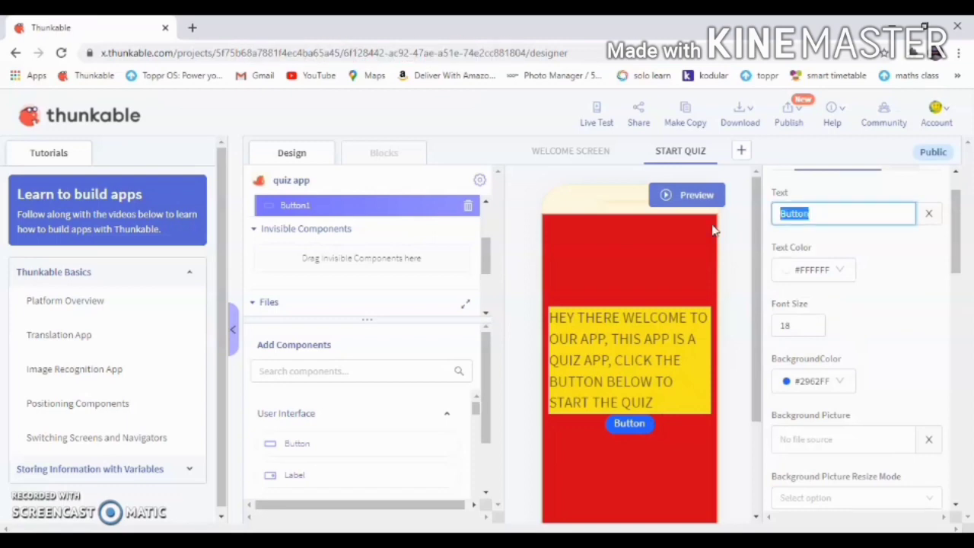
pyautogui.write('CONTINUE')
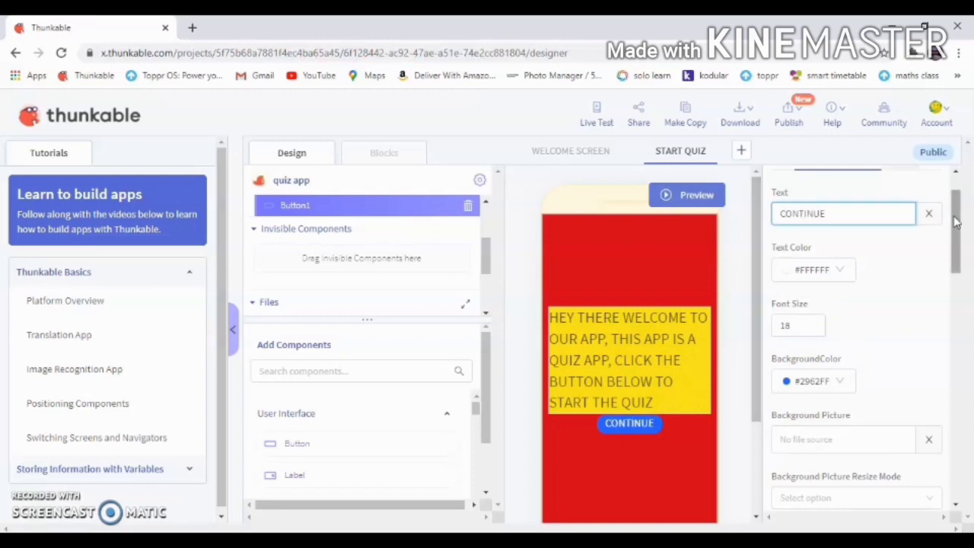
# Step: Set the button's border radius to 0 and its top margin to 20 px
pyautogui.moveTo(956, 221); pyautogui.dragTo(956, 367)
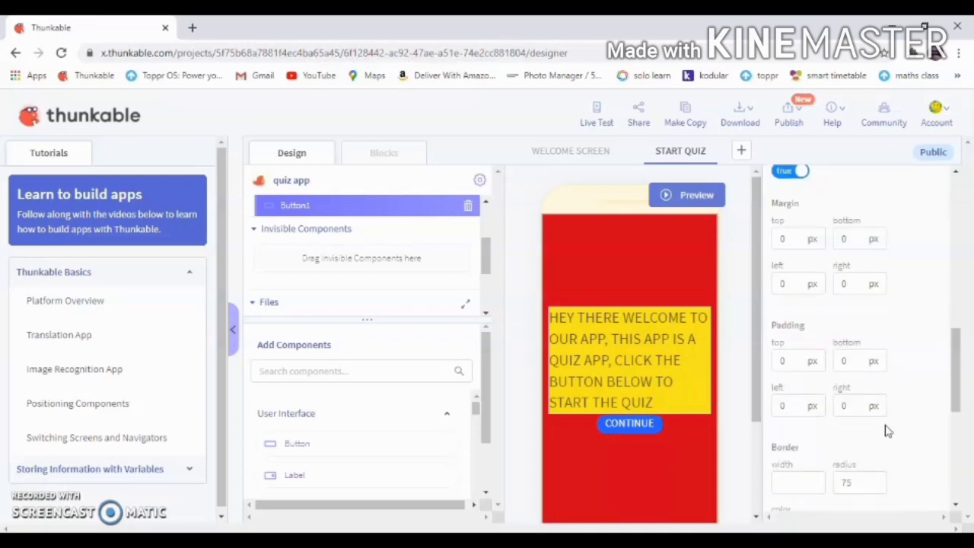
pyautogui.doubleClick(867, 481)
pyautogui.write('0')
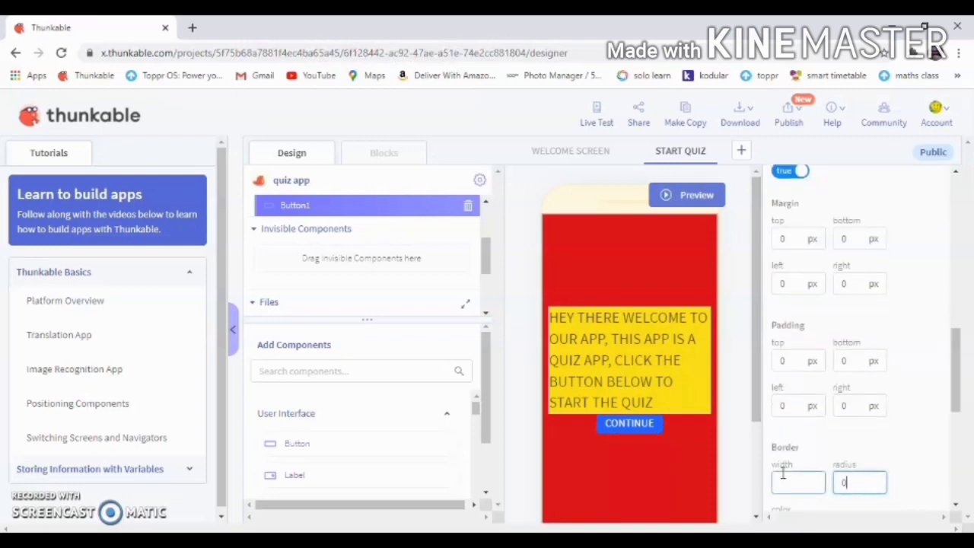
pyautogui.doubleClick(784, 239)
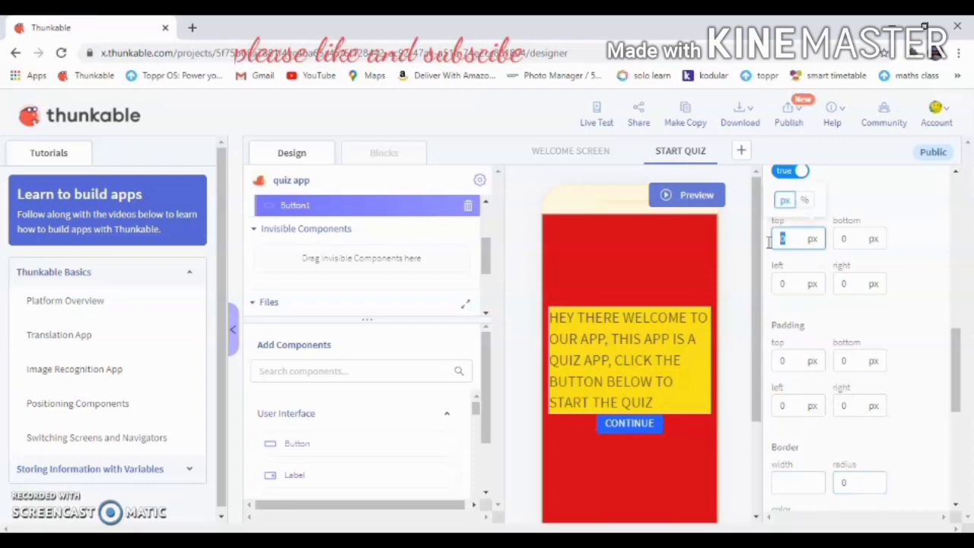
pyautogui.write('20')
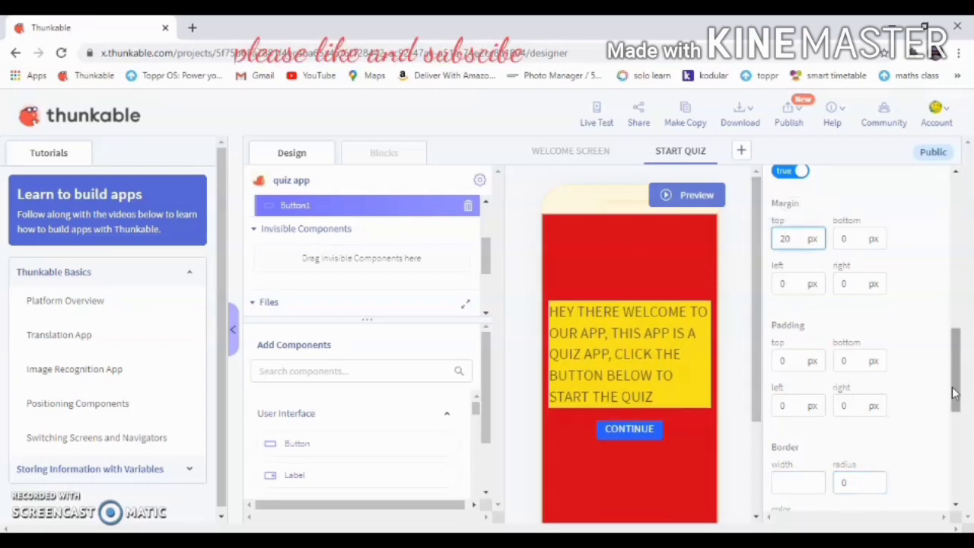
# Step: Change the button's text to START QUIZ
pyautogui.moveTo(956, 393); pyautogui.dragTo(956, 250)
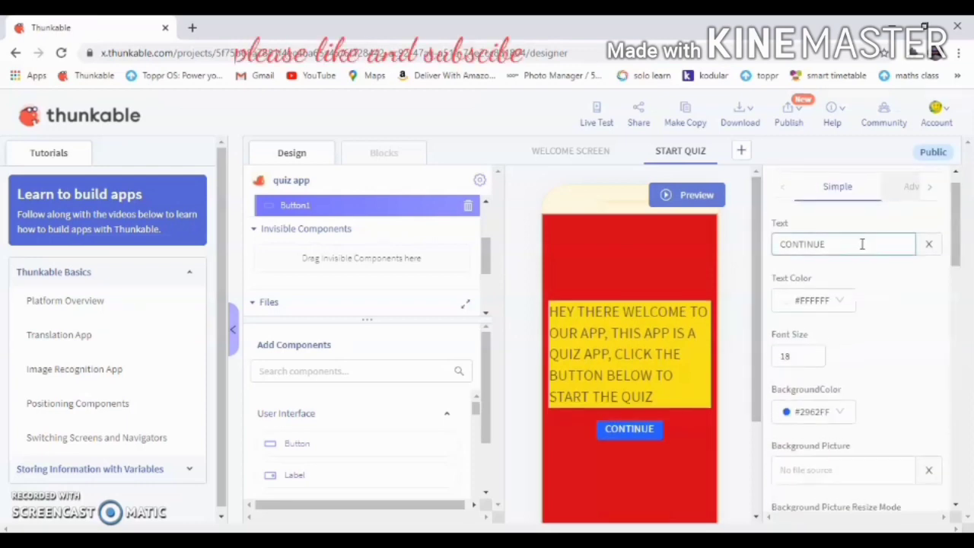
pyautogui.moveTo(860, 244); pyautogui.dragTo(761, 232)
pyautogui.write('START')
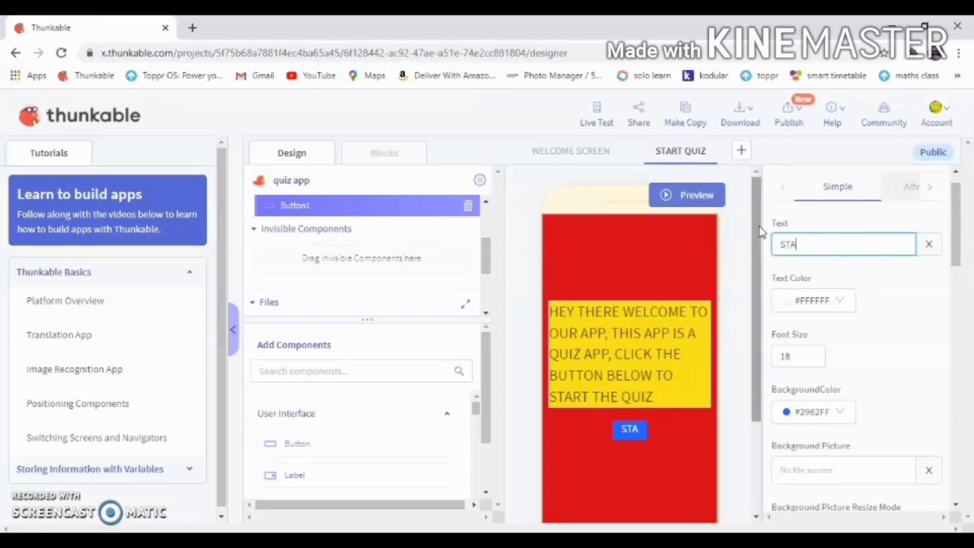
pyautogui.write('QUIZ')
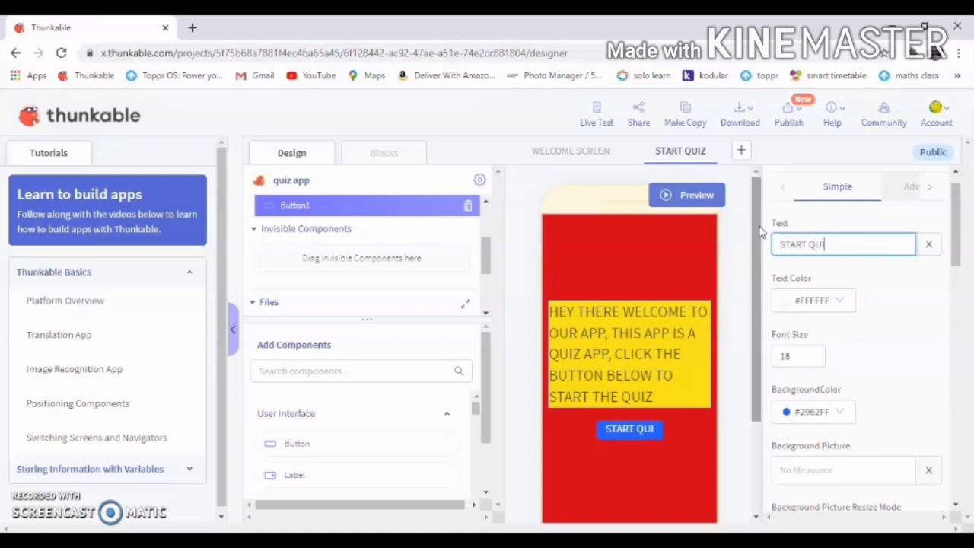
# Step: Add a new screen to the project and rename it Q1
pyautogui.click(745, 153)
pyautogui.scroll(1, 968, 285)
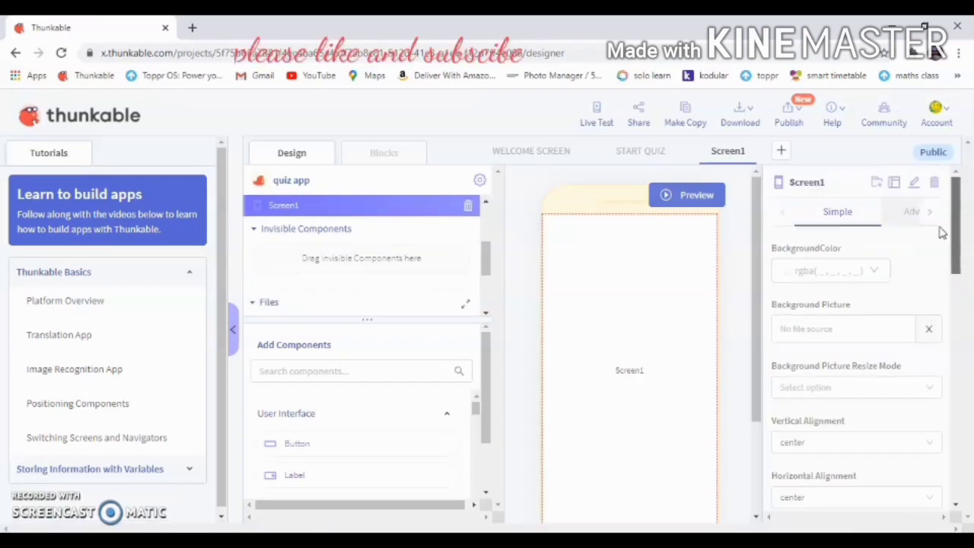
pyautogui.click(913, 186)
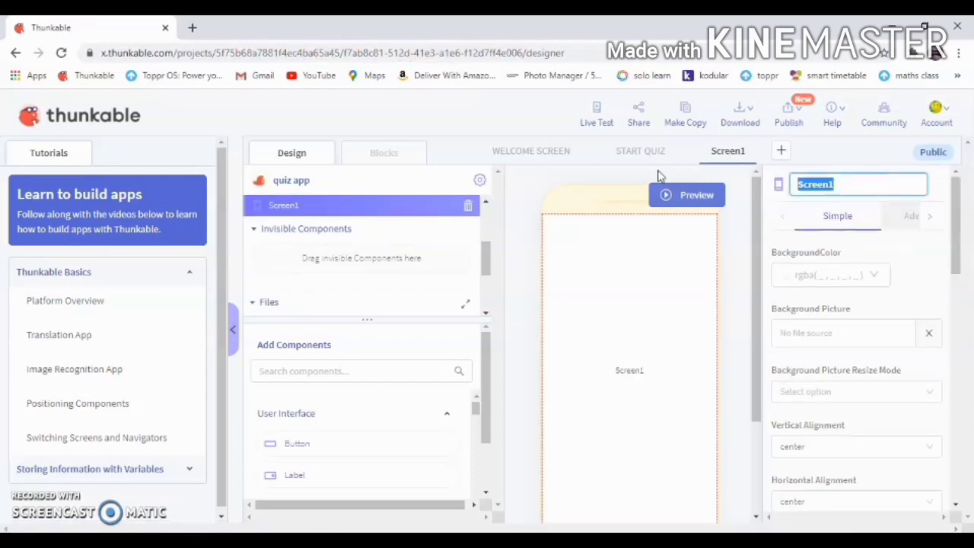
pyautogui.write('Q1')
pyautogui.press('Return')
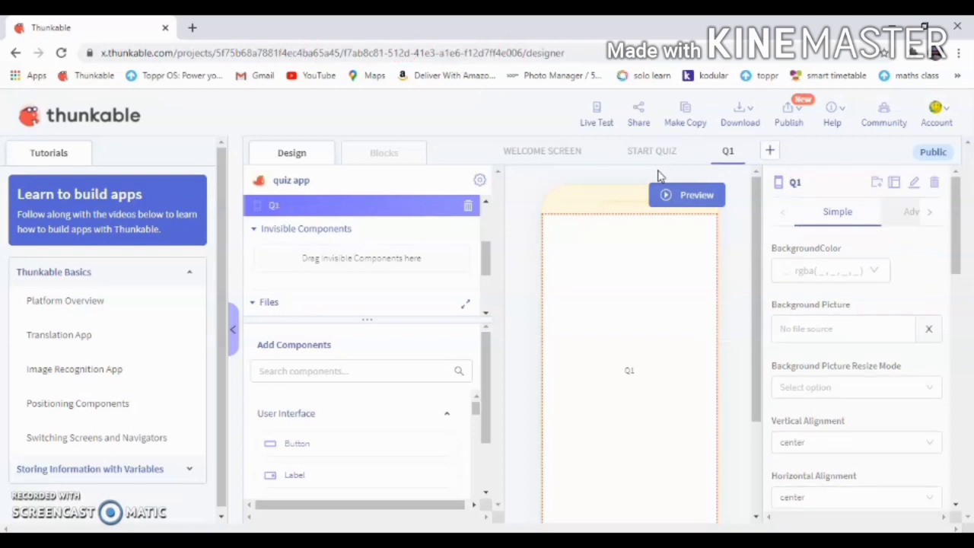
# Step: Open the block editor for the START QUIZ screen
pyautogui.click(661, 152)
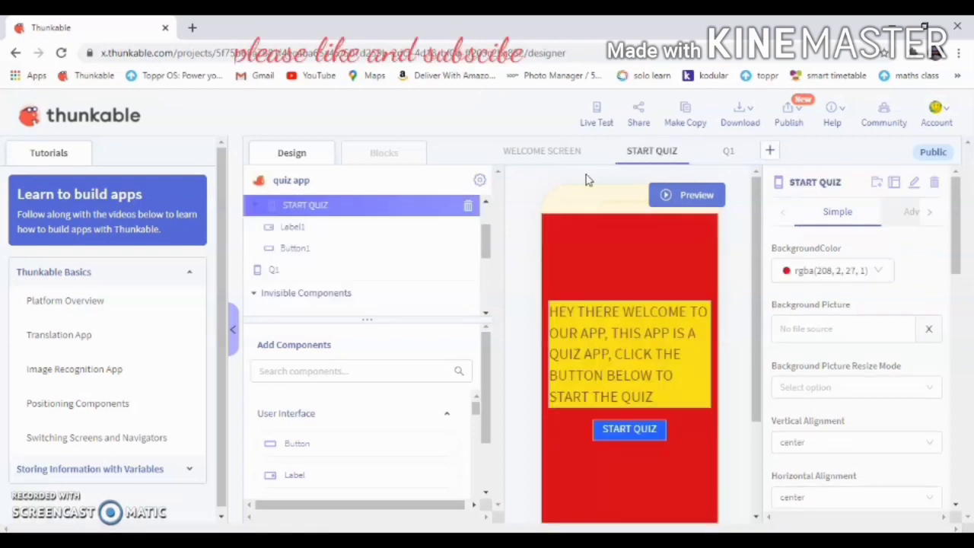
pyautogui.click(404, 156)
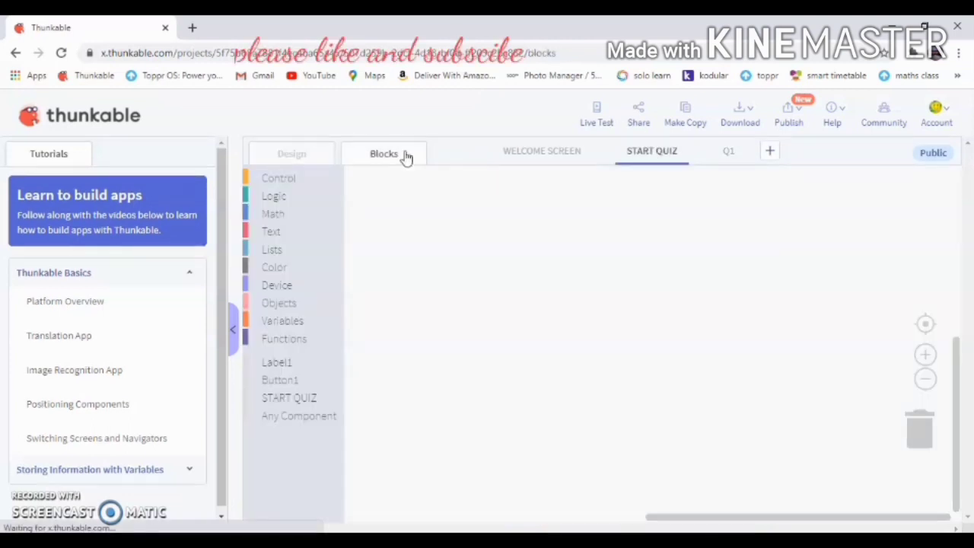
pyautogui.click(289, 399)
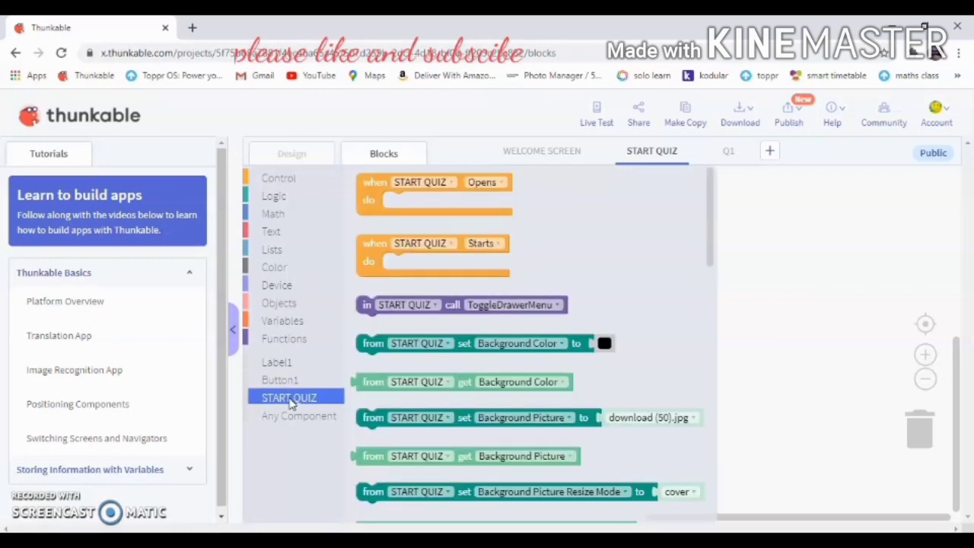
pyautogui.click(376, 176)
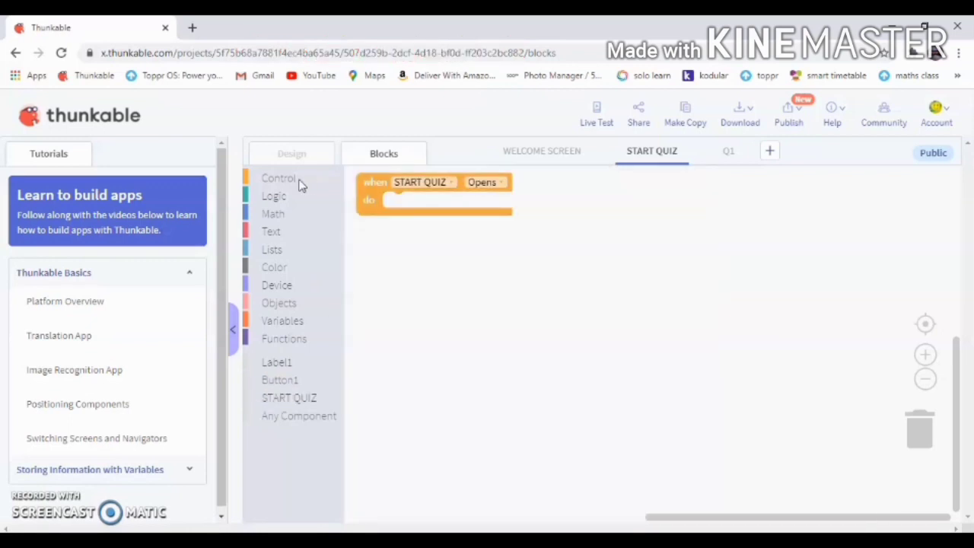
pyautogui.click(299, 182)
pyautogui.moveTo(413, 333); pyautogui.dragTo(435, 213)
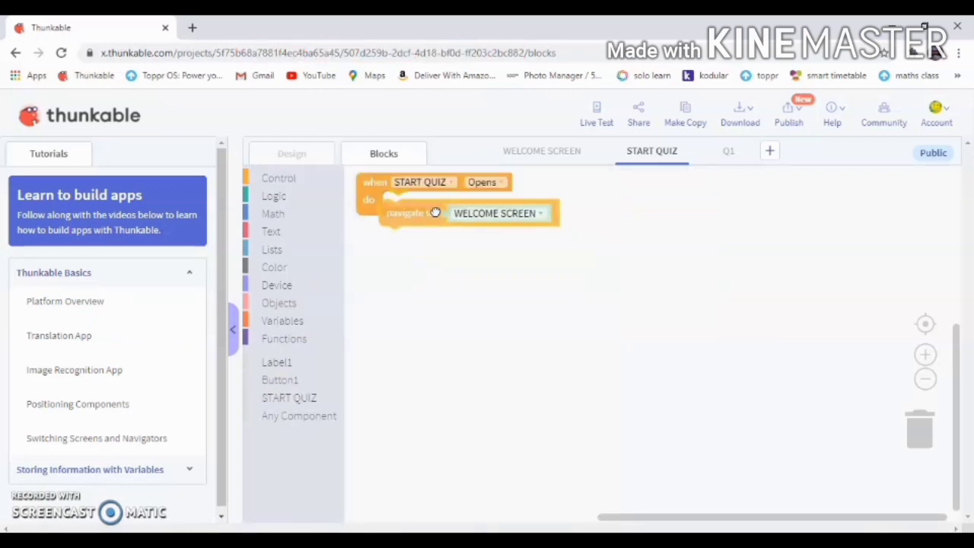
pyautogui.click(495, 207)
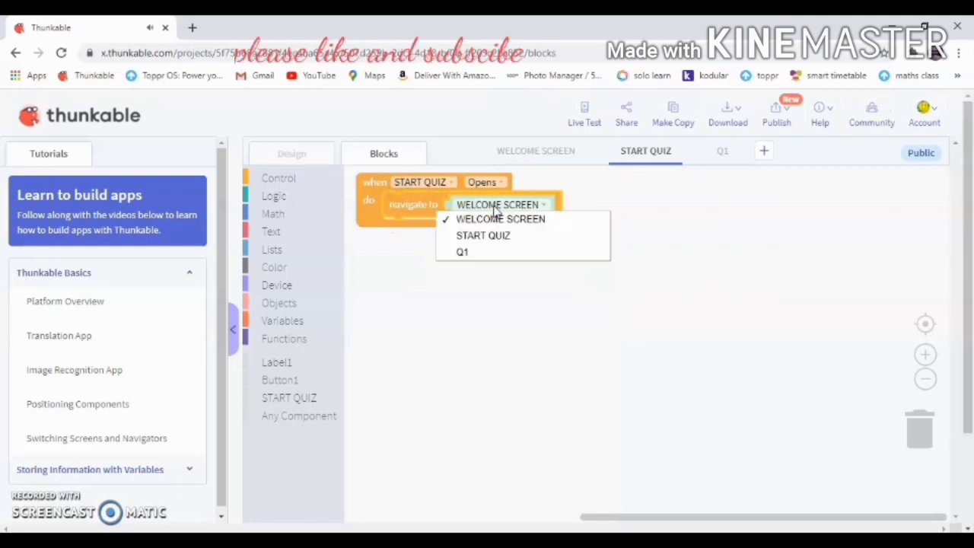
pyautogui.click(589, 191)
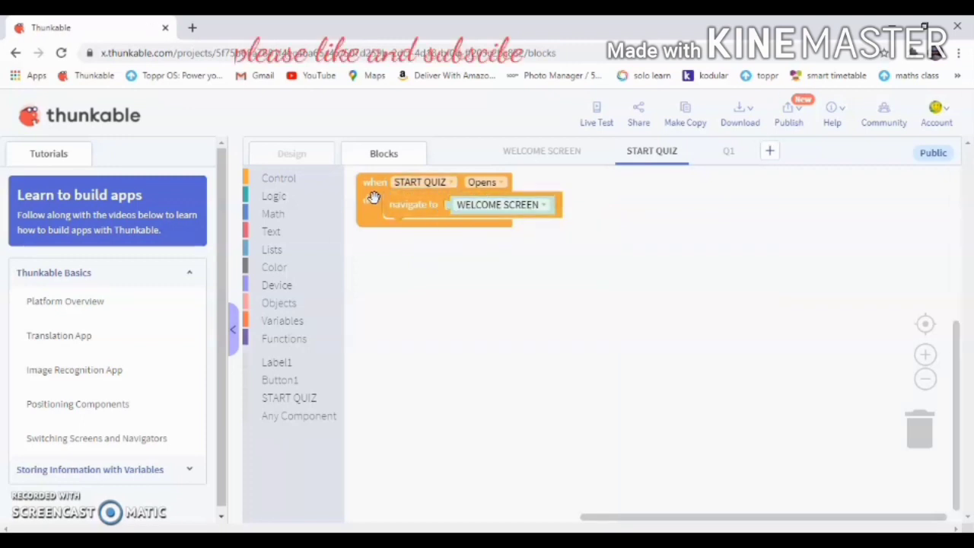
pyautogui.press('Delete')
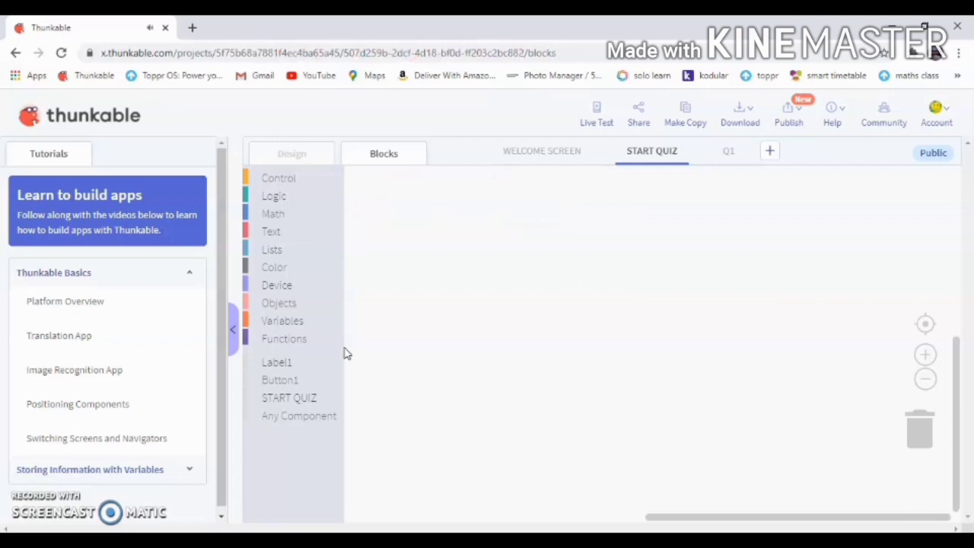
# Step: Build a Click event for Button1 that navigates to the Q1 screen
pyautogui.click(286, 381)
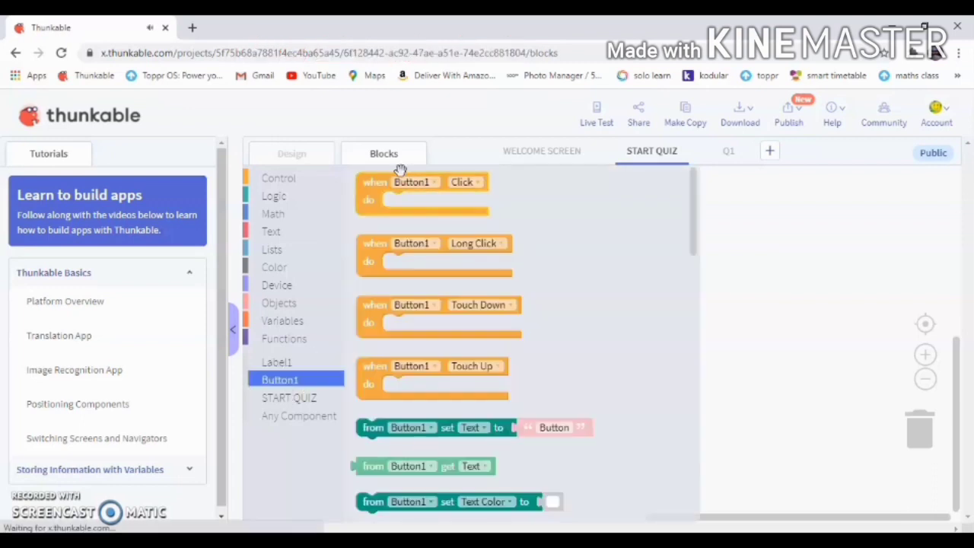
pyautogui.moveTo(371, 188); pyautogui.dragTo(373, 191)
pyautogui.click(289, 183)
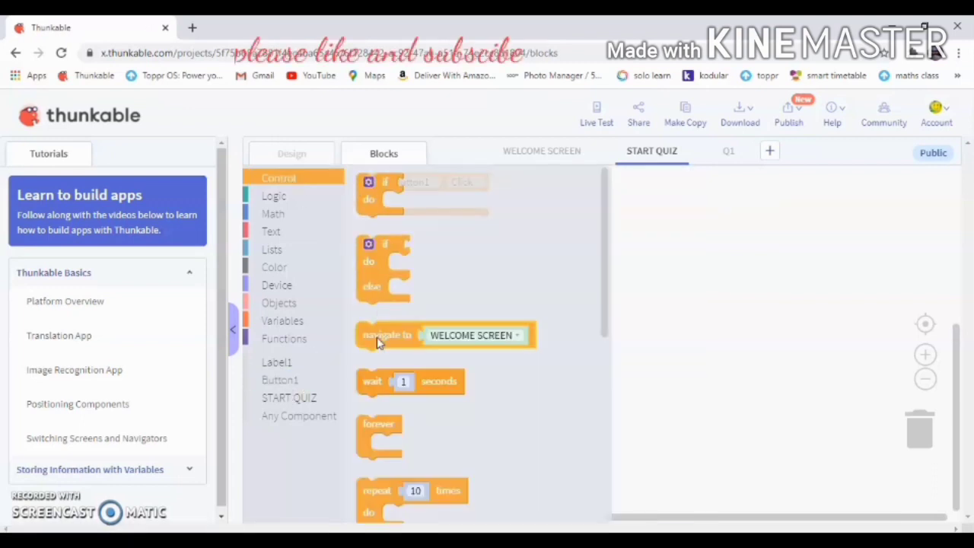
pyautogui.moveTo(471, 340); pyautogui.dragTo(495, 214)
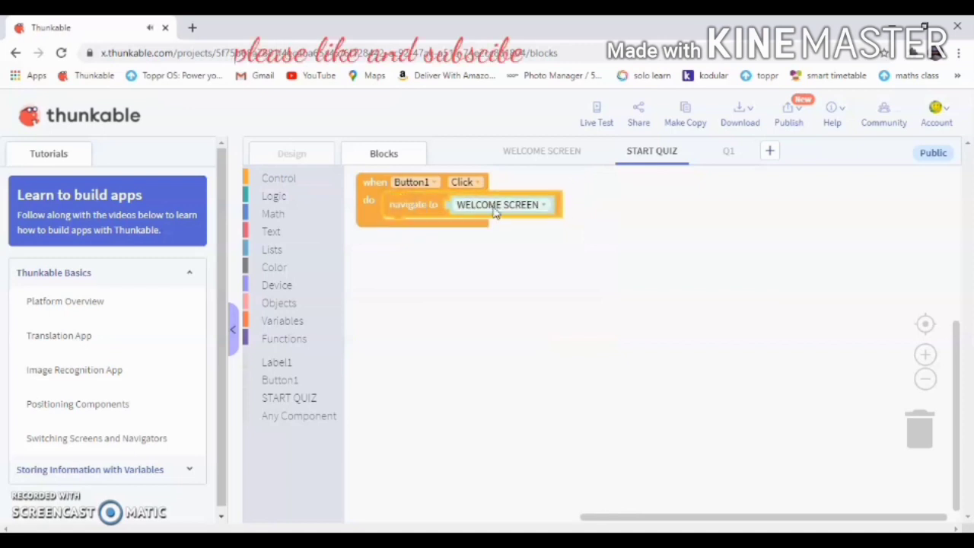
pyautogui.click(495, 214)
pyautogui.click(490, 254)
# Step: Set the Q1 screen's background colour in its design to turquoise, rgba(80, 227, 194, 1)
pyautogui.click(271, 166)
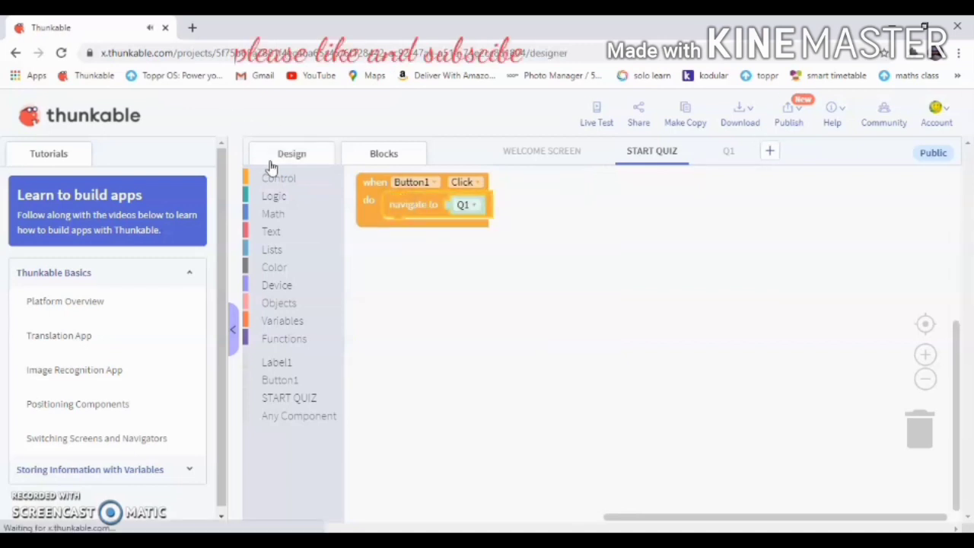
pyautogui.click(729, 152)
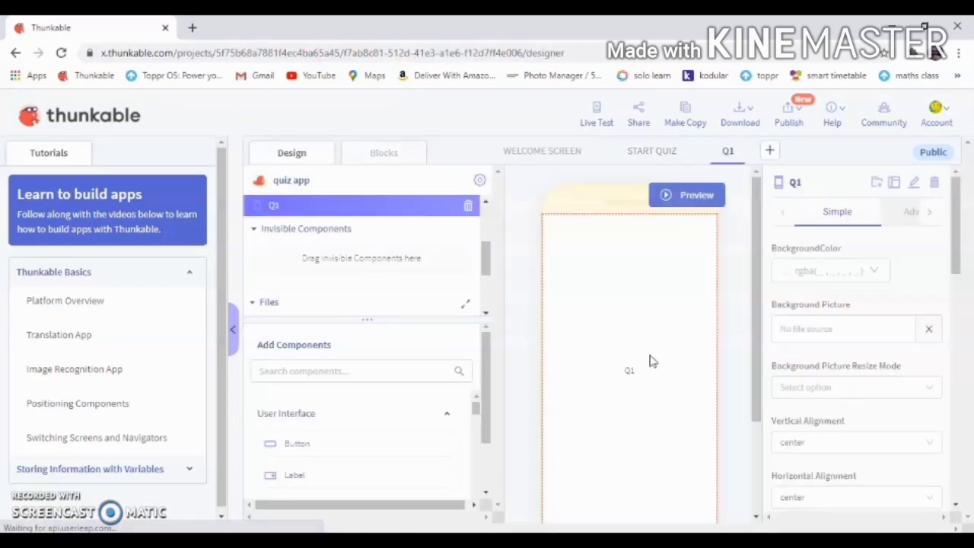
pyautogui.click(843, 275)
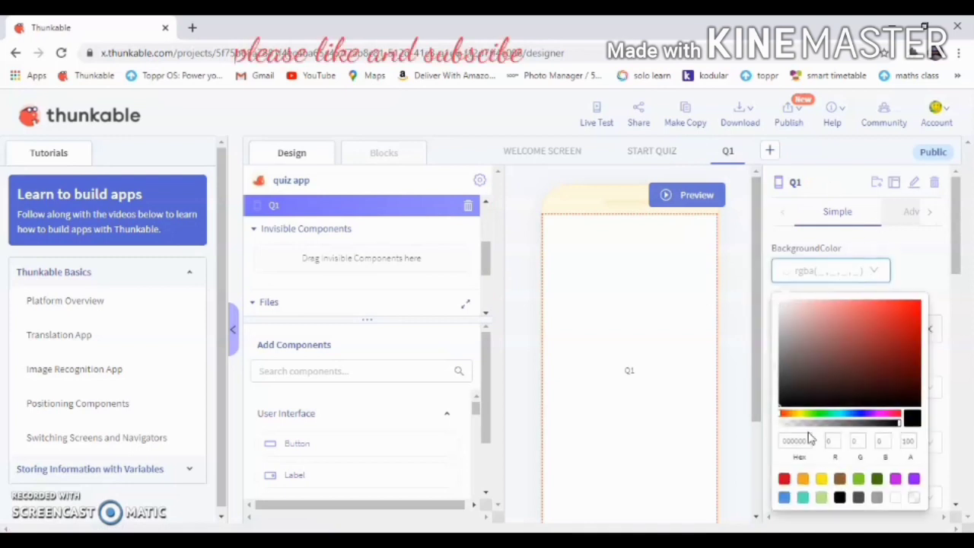
pyautogui.click(800, 500)
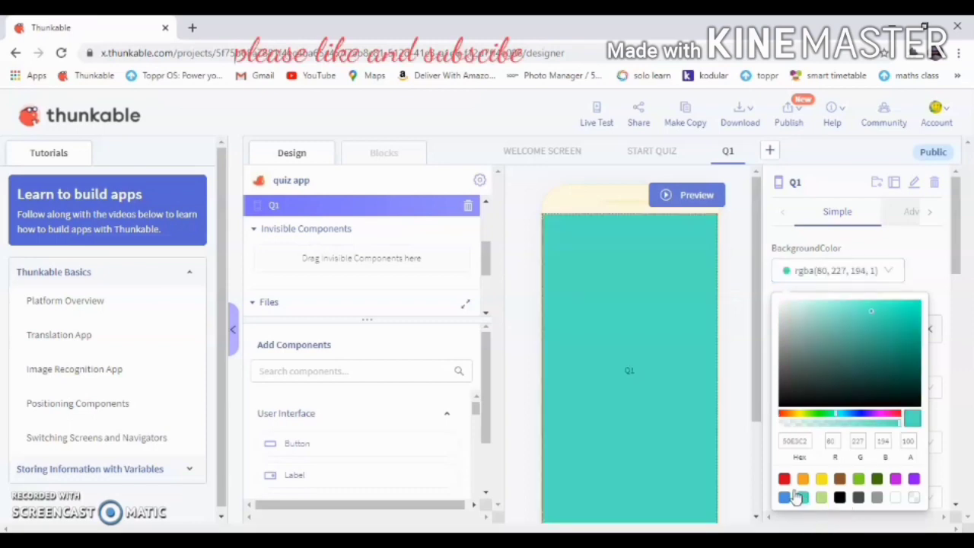
pyautogui.click(746, 415)
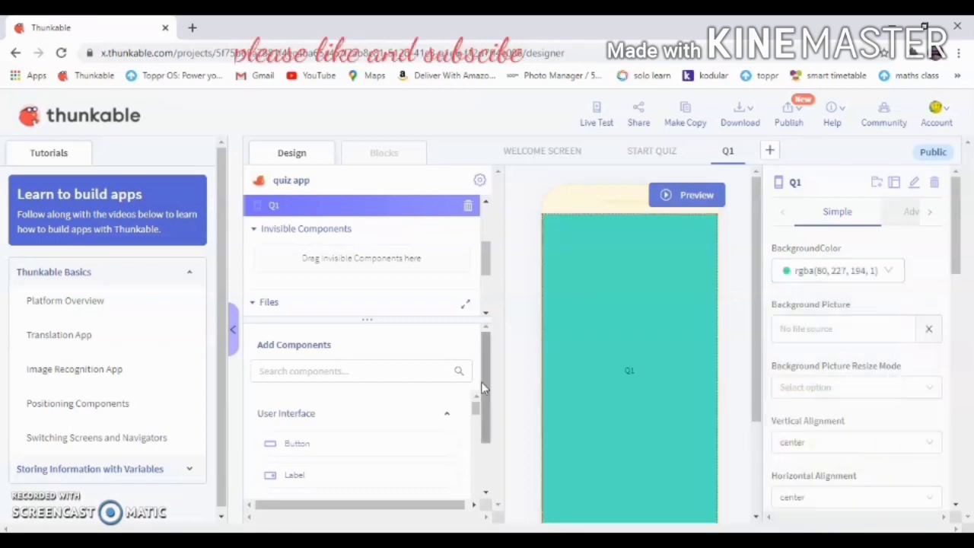
# Step: Add a button to the Q1 screen and set its border radius to 0
pyautogui.click(375, 367)
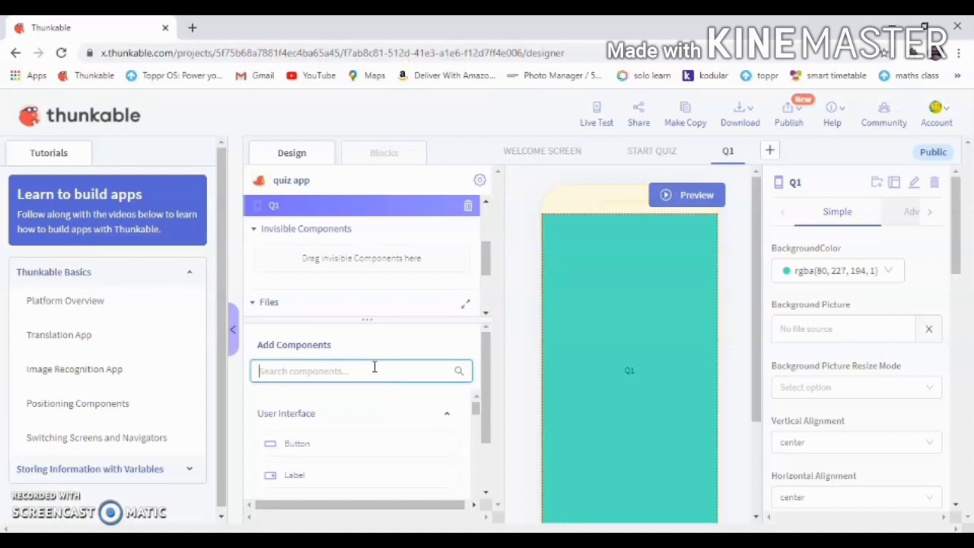
pyautogui.moveTo(337, 441); pyautogui.dragTo(625, 278)
pyautogui.moveTo(311, 442); pyautogui.dragTo(370, 461)
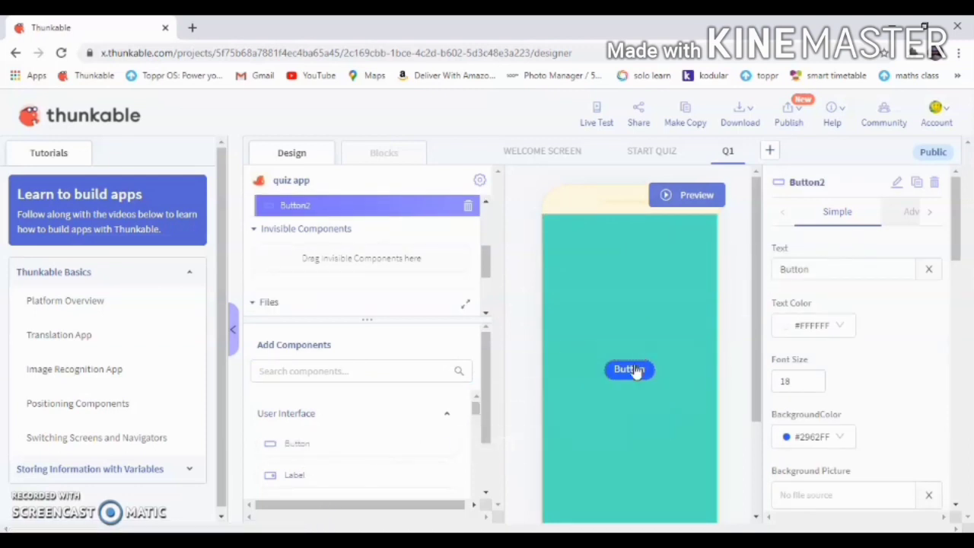
pyautogui.click(850, 273)
pyautogui.moveTo(956, 255); pyautogui.dragTo(949, 442)
pyautogui.doubleClick(867, 340)
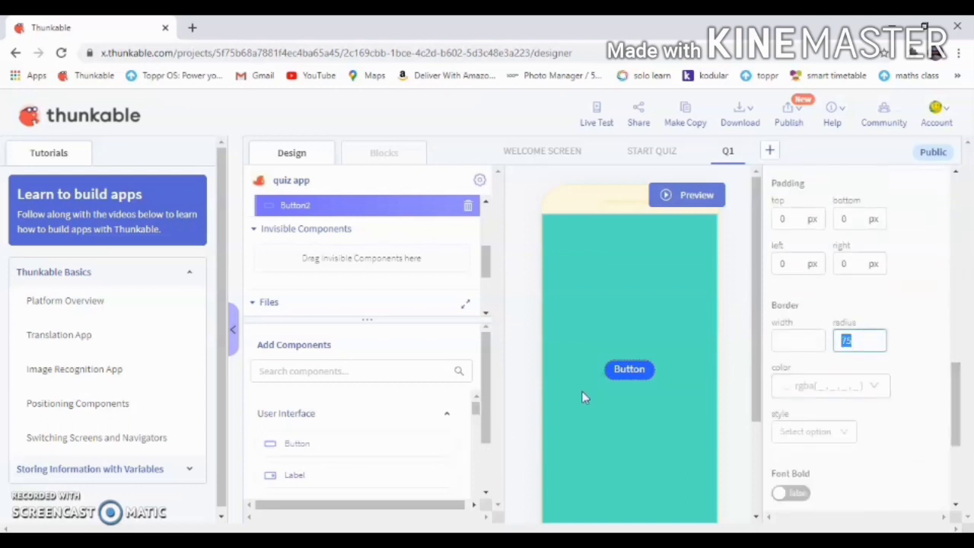
pyautogui.write('0')
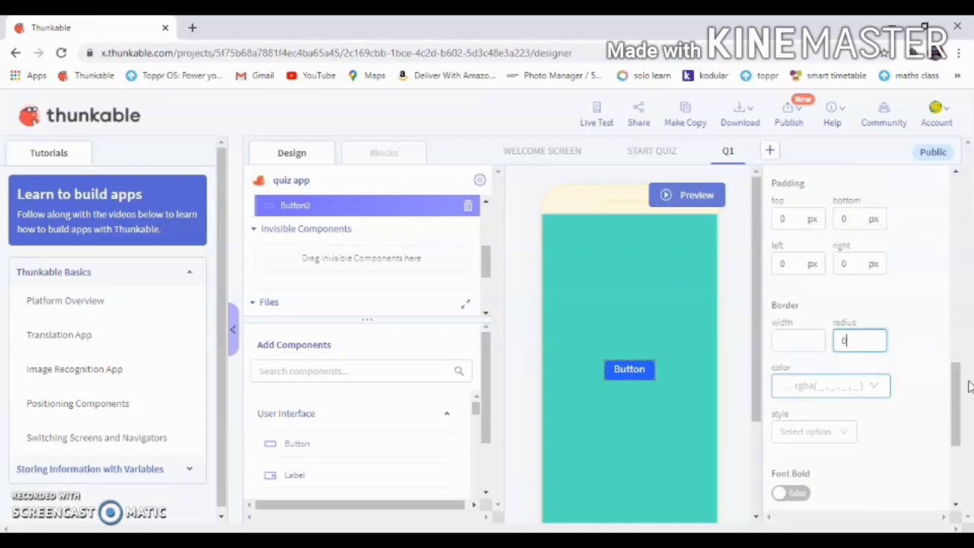
# Step: Duplicate the square-cornered button three times to make four stacked answer buttons
pyautogui.moveTo(956, 392); pyautogui.dragTo(964, 130)
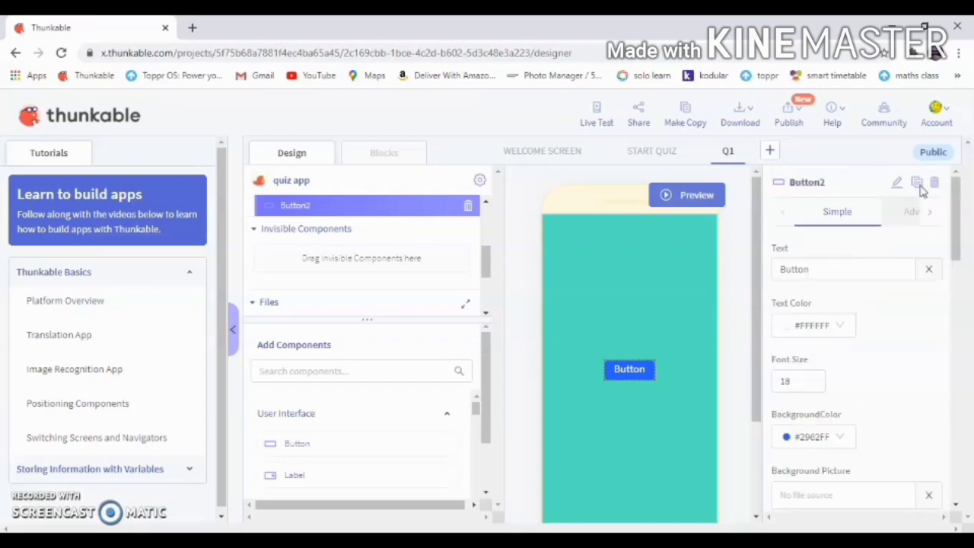
pyautogui.click(919, 186)
pyautogui.click(585, 267)
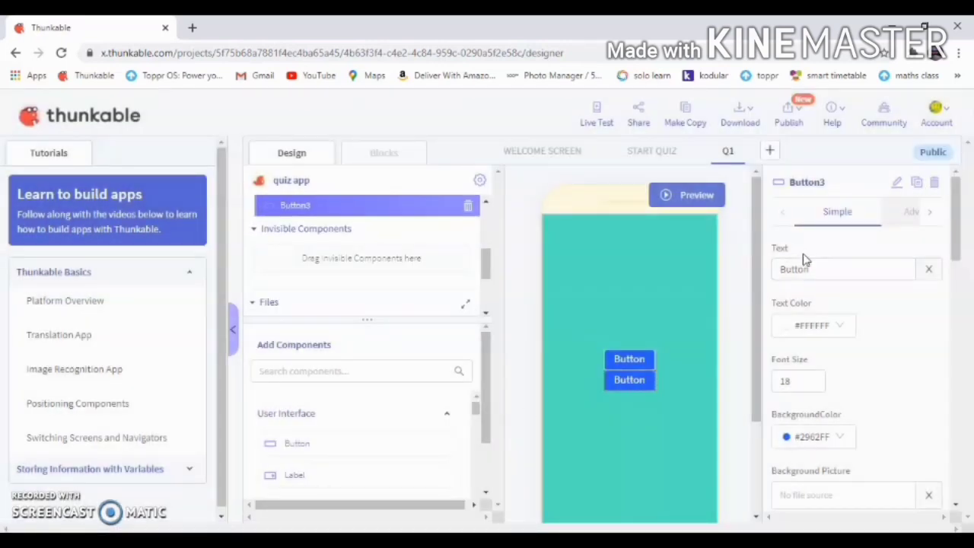
pyautogui.click(917, 183)
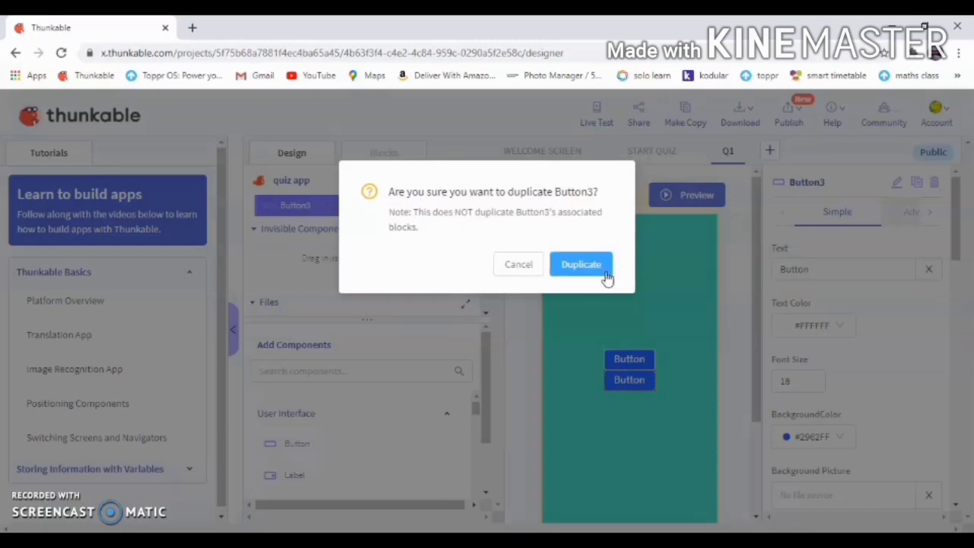
pyautogui.click(580, 264)
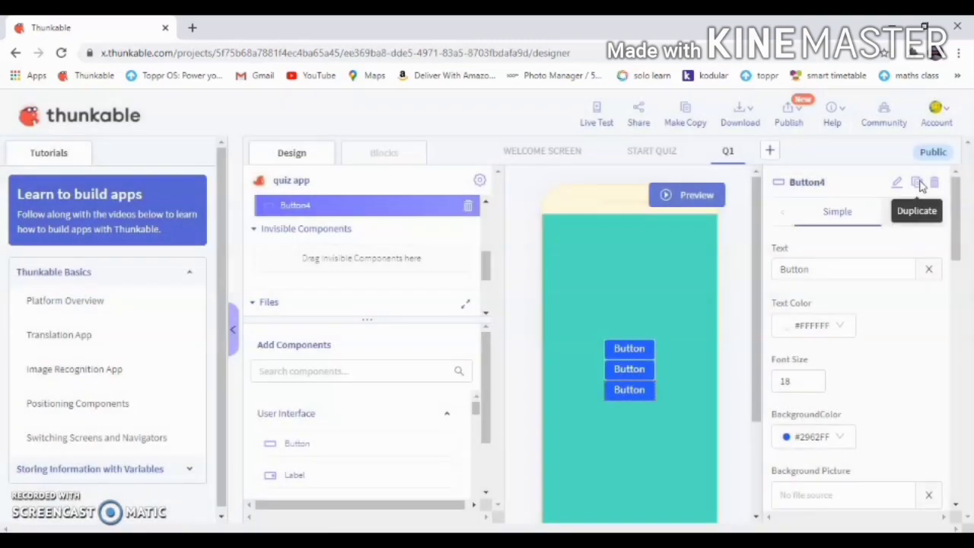
pyautogui.click(917, 183)
pyautogui.click(581, 265)
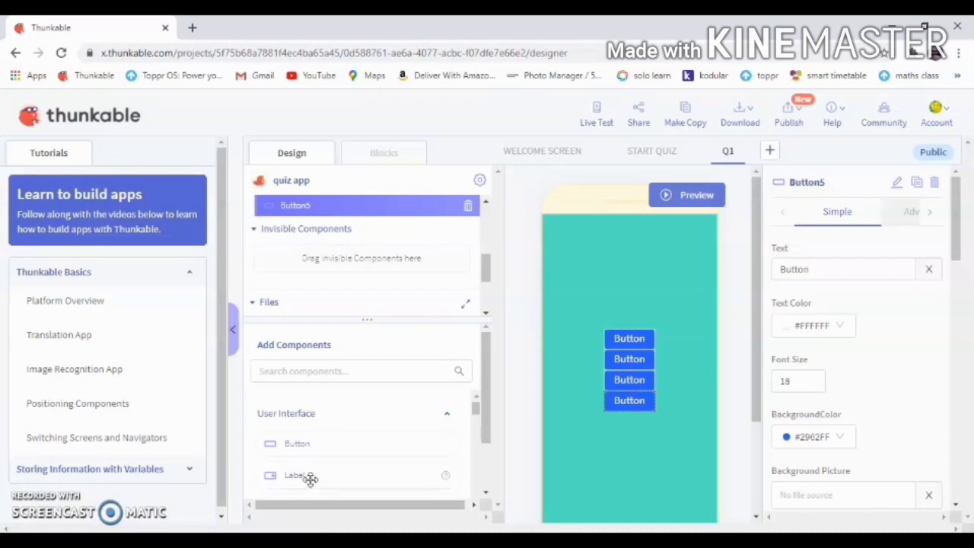
# Step: Add a label above the four buttons and give it a yellow background, rgba(248, 231, 28, 1)
pyautogui.moveTo(310, 477); pyautogui.dragTo(583, 292)
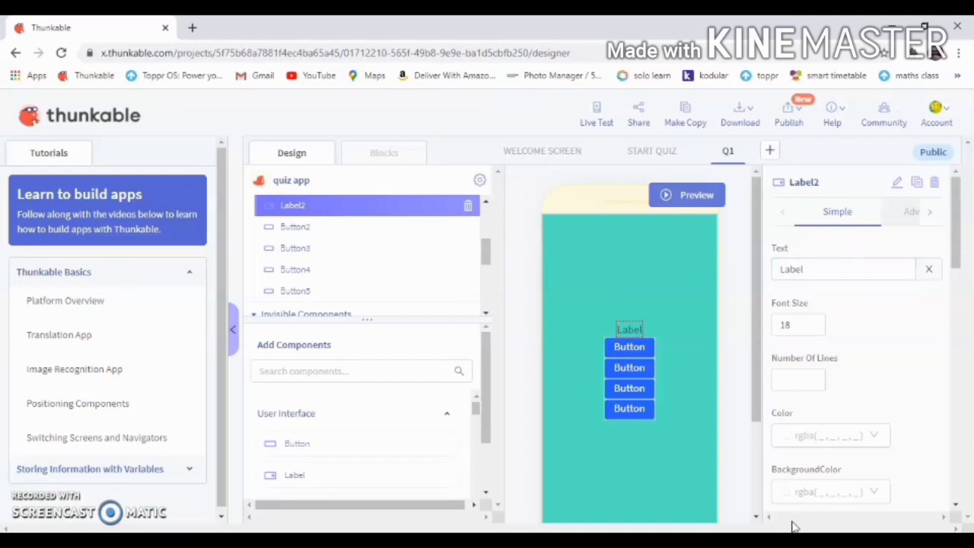
pyautogui.click(820, 491)
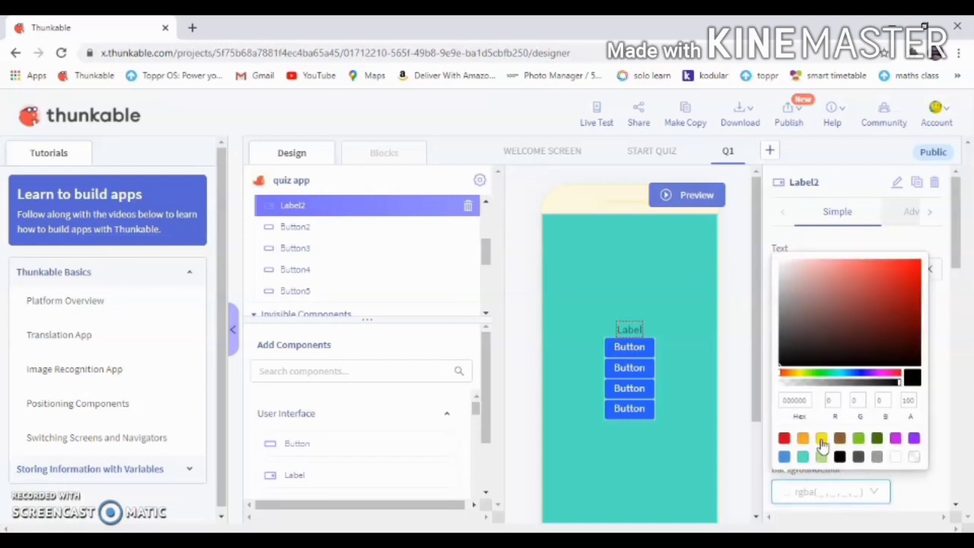
pyautogui.click(822, 440)
pyautogui.click(941, 370)
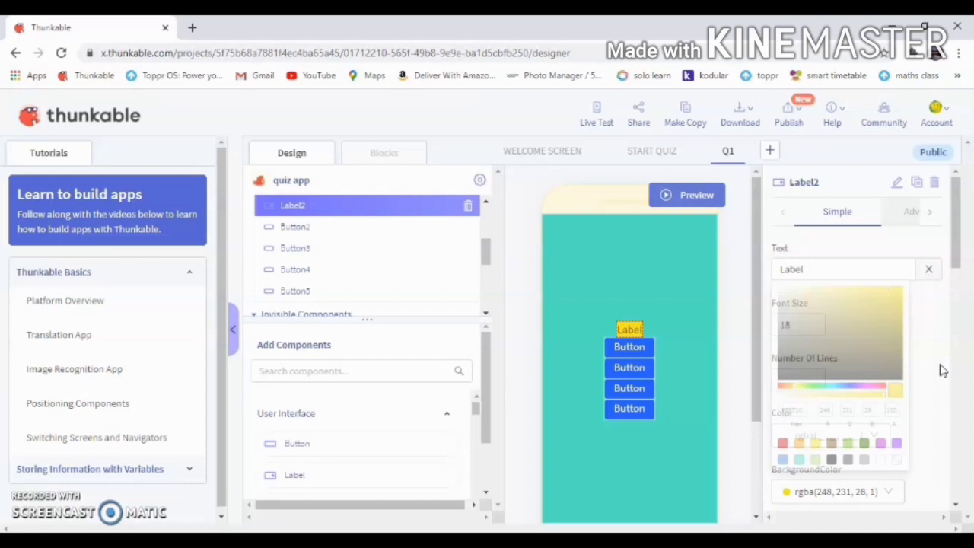
# Step: Replace the new label's default text with the question opening "WHO IS THE"
pyautogui.doubleClick(883, 276)
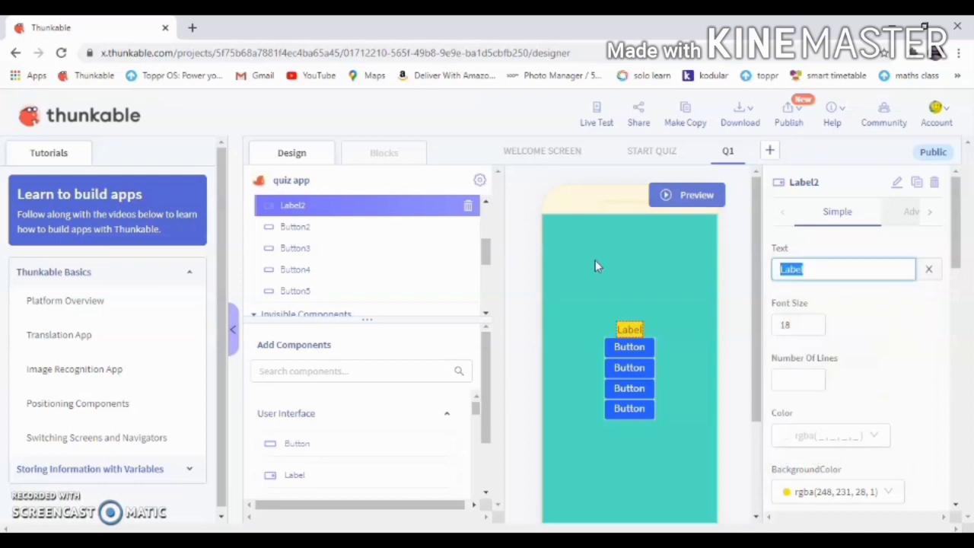
pyautogui.press('BackSpace')
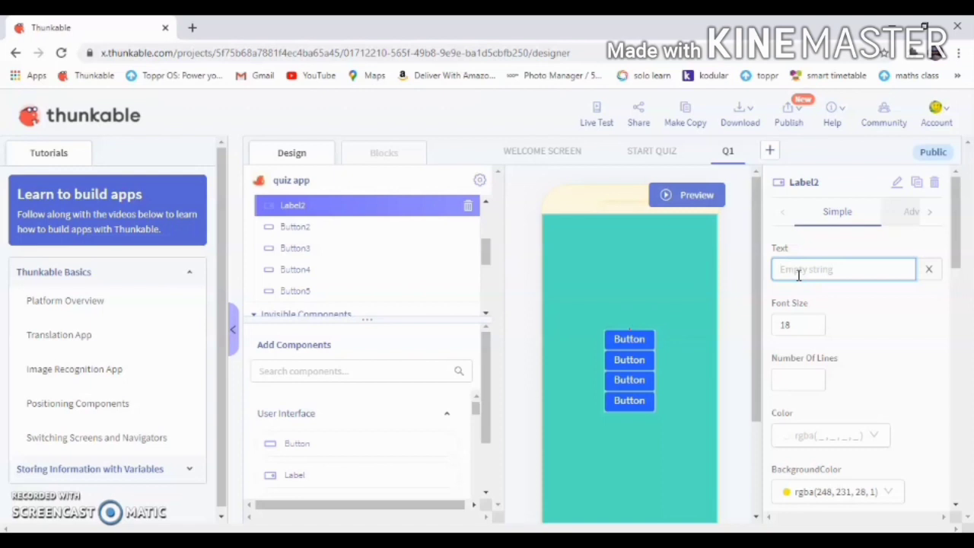
pyautogui.write('WHO')
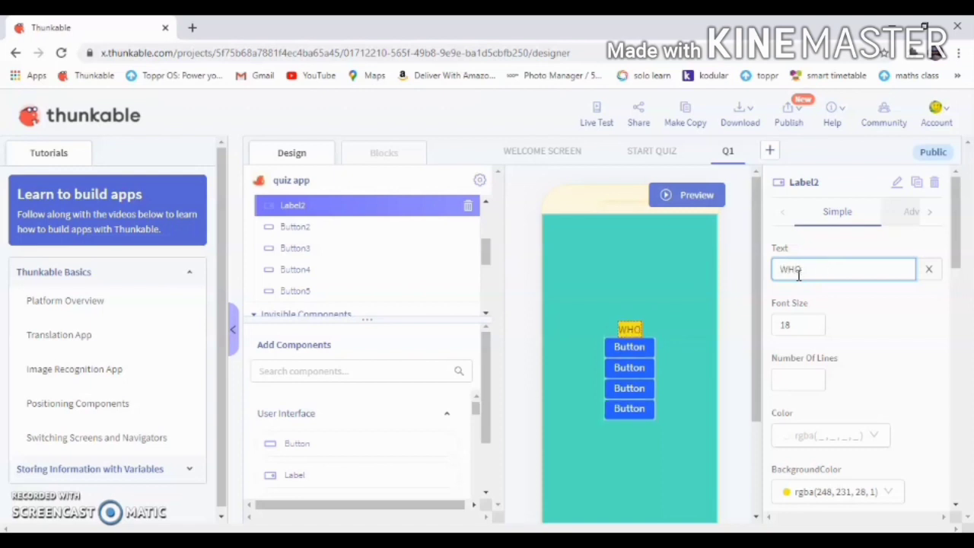
pyautogui.write(' IS THE ')
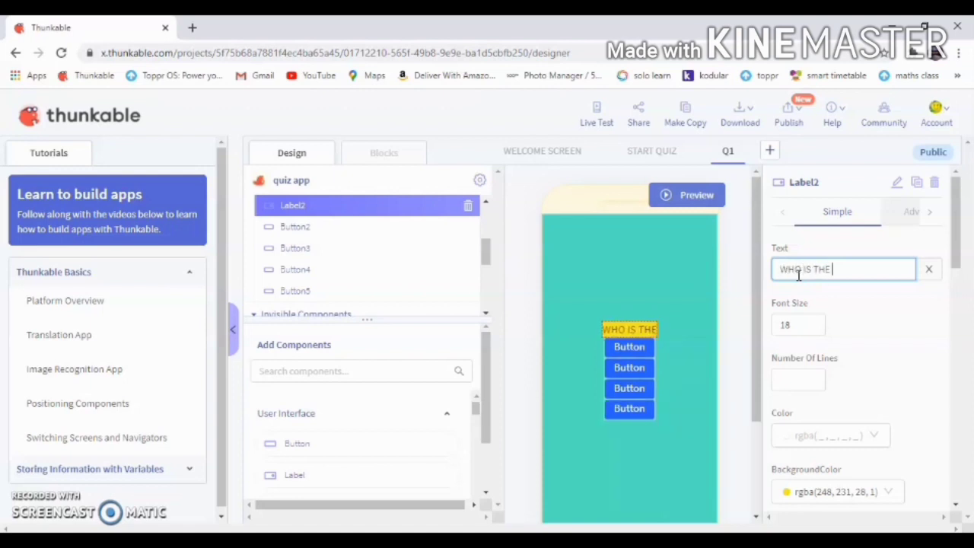
pyautogui.write('PRIME MIN')
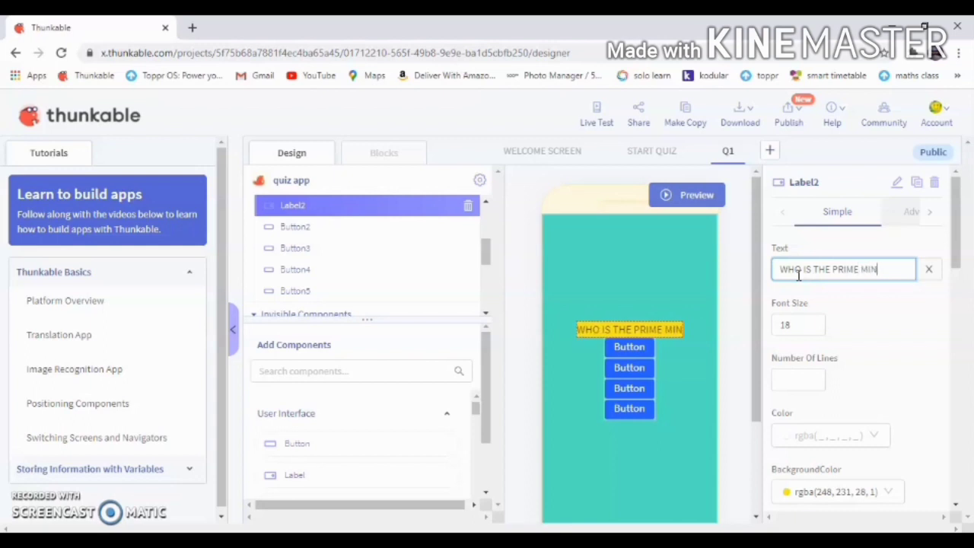
pyautogui.write('ISTER OF')
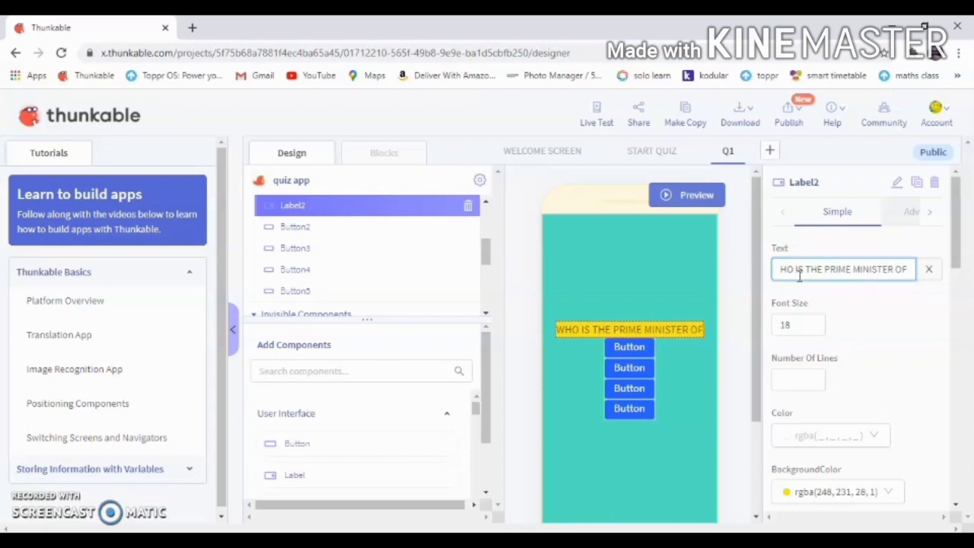
pyautogui.press('BackSpace')
pyautogui.press('BackSpace')
pyautogui.press('BackSpace')
pyautogui.press('BackSpace')
pyautogui.press('BackSpace')
pyautogui.press('BackSpace')
pyautogui.press('BackSpace')
pyautogui.press('BackSpace')
pyautogui.press('BackSpace')
pyautogui.press('BackSpace')
pyautogui.press('BackSpace')
pyautogui.press('BackSpace')
pyautogui.press('BackSpace')
pyautogui.press('BackSpace')
pyautogui.press('BackSpace')
pyautogui.press('BackSpace')
pyautogui.press('BackSpace')
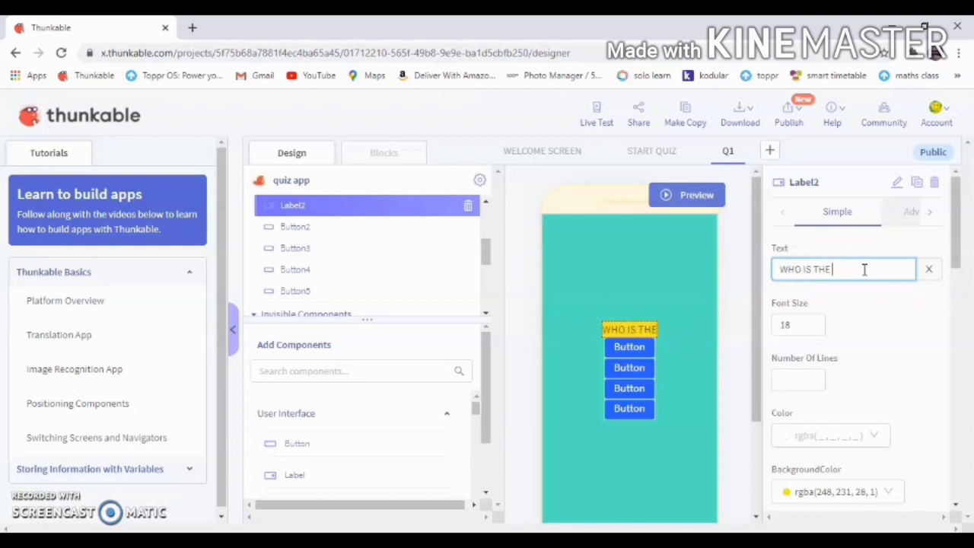
# Step: Complete the question label's text so it reads "WHO IS THE PRESIDENT OF AMERICA?"
pyautogui.write('PRESIDENT')
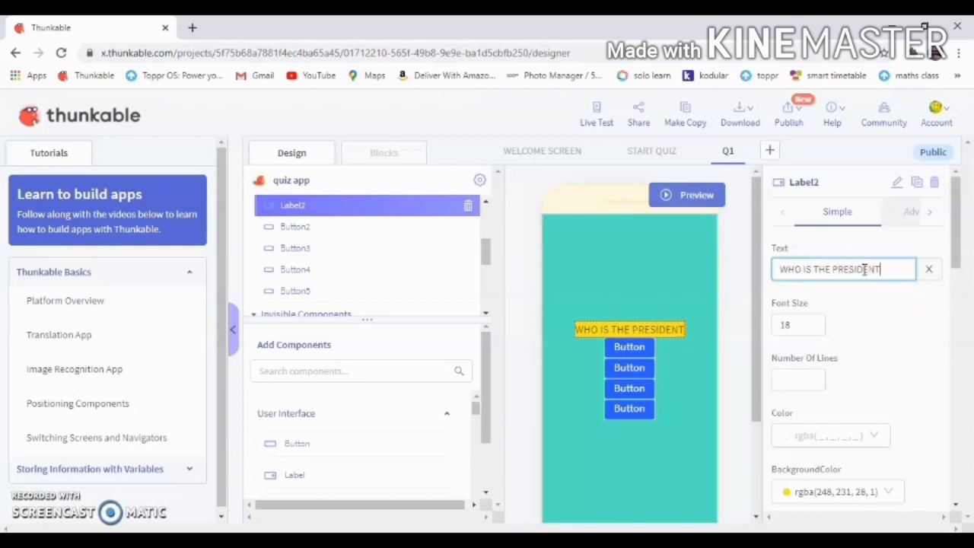
pyautogui.write(' OF A')
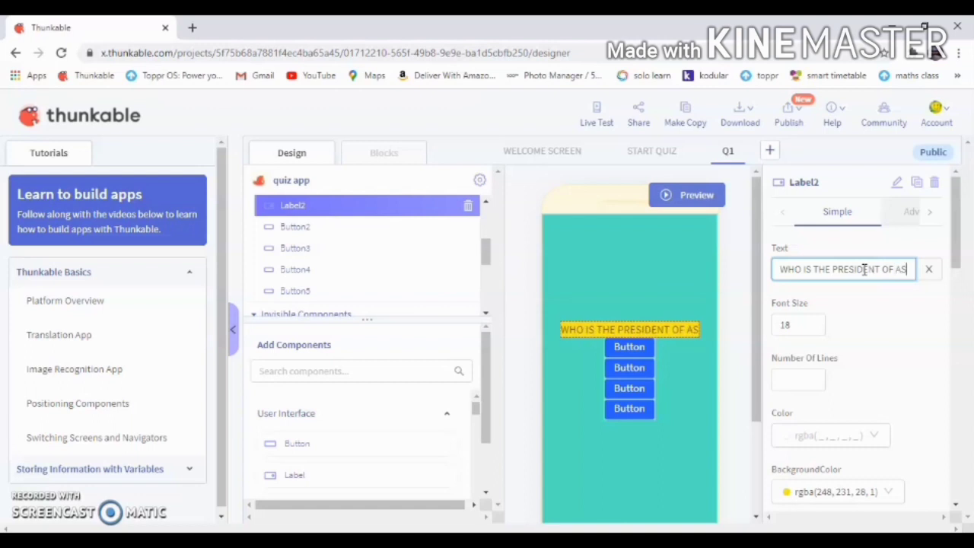
pyautogui.write('MERICA')
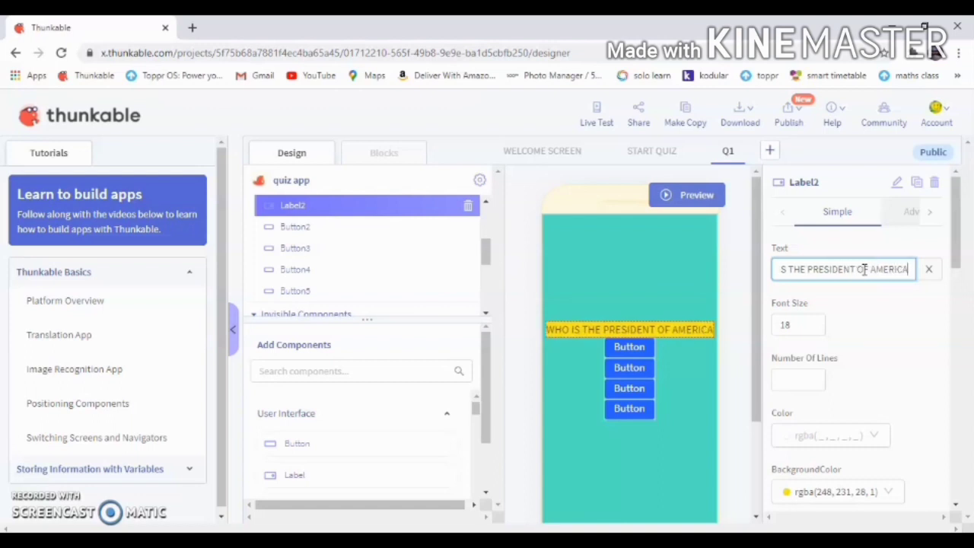
pyautogui.write('?')
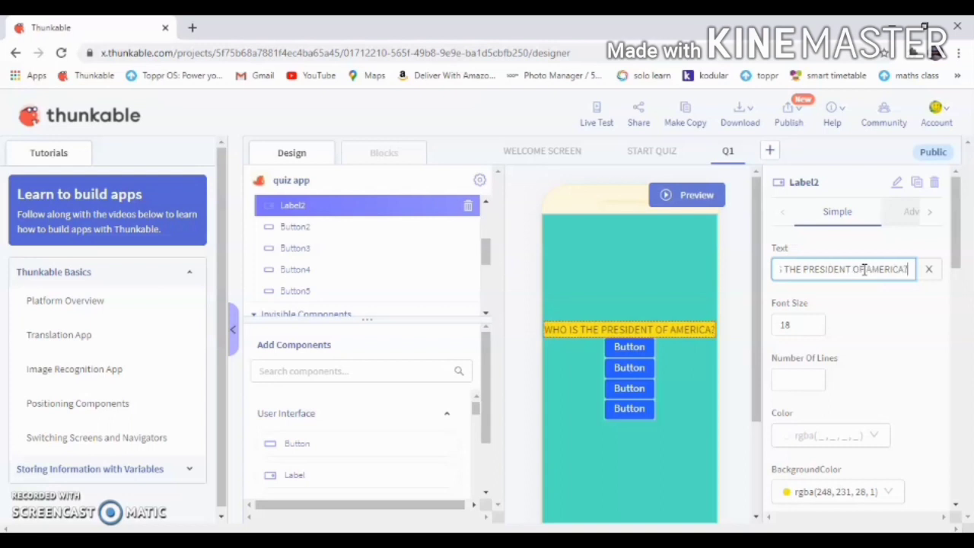
# Step: Set the question label's left and right margins to 10 px and its bottom margin to 20 px
pyautogui.moveTo(956, 237); pyautogui.dragTo(958, 389)
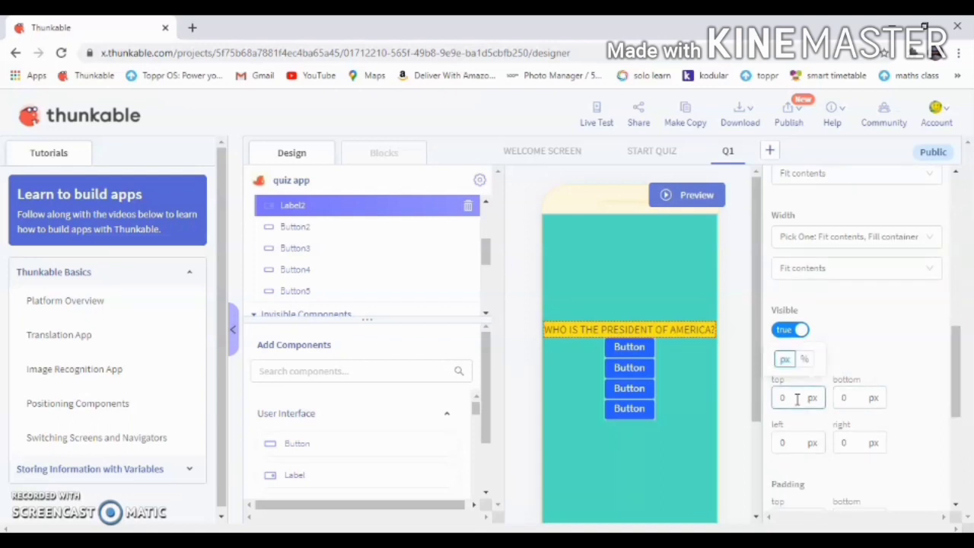
pyautogui.doubleClick(784, 443)
pyautogui.write('10')
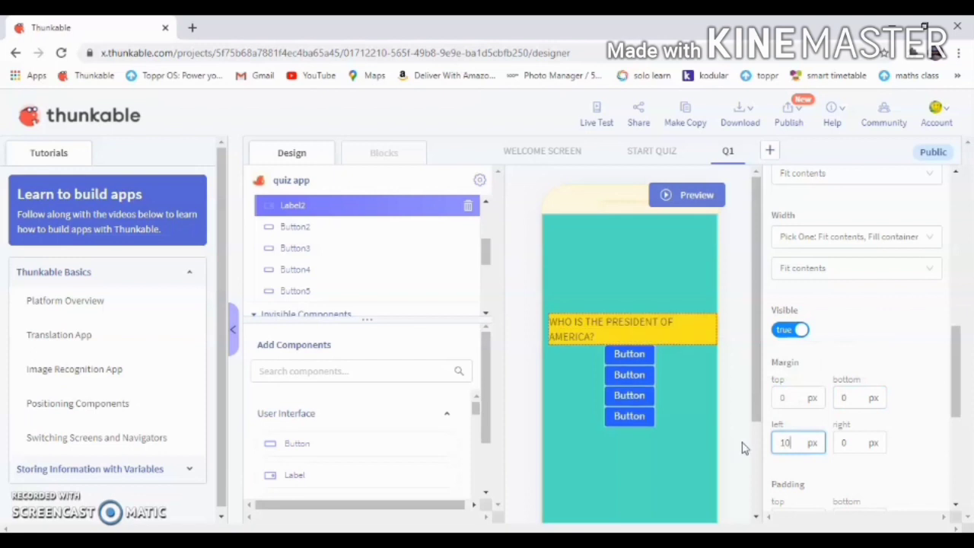
pyautogui.doubleClick(873, 446)
pyautogui.write('1')
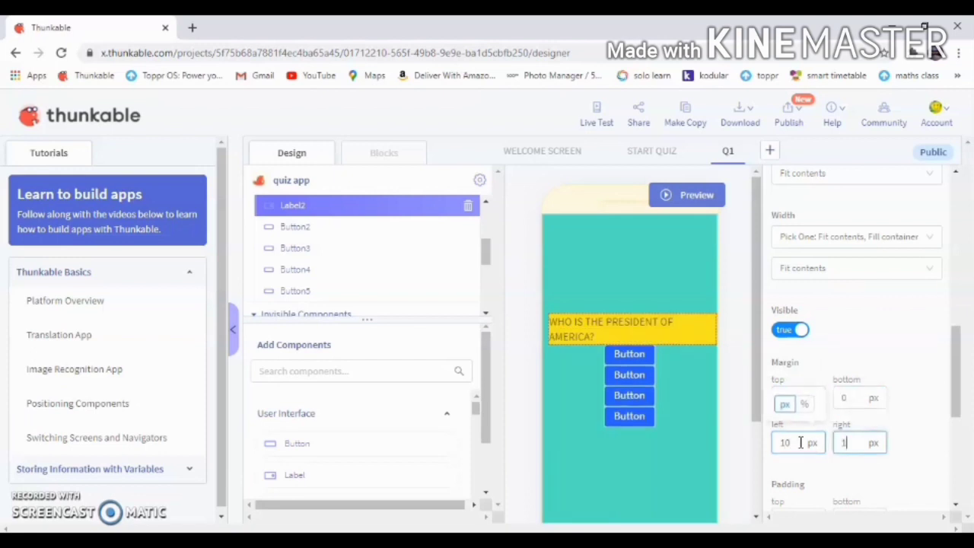
pyautogui.write('0')
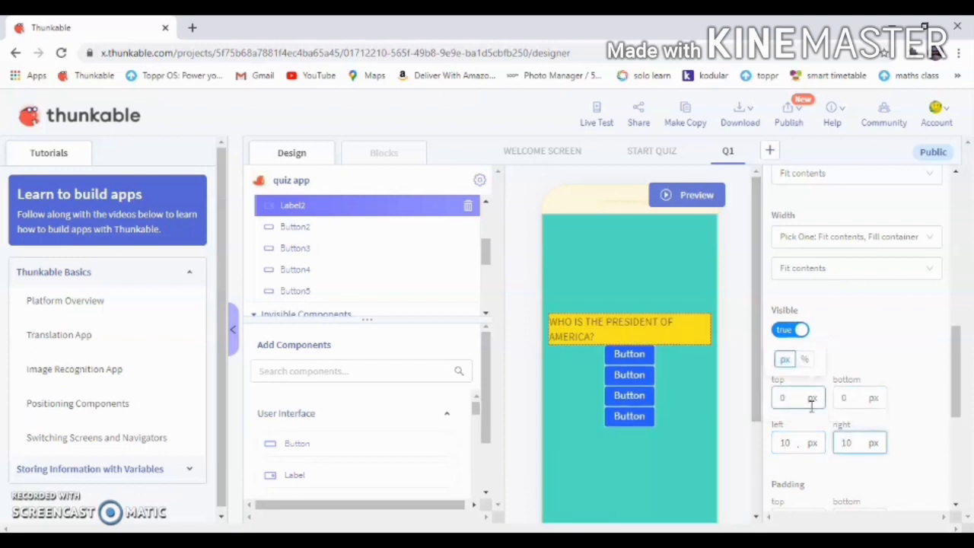
pyautogui.doubleClick(844, 397)
pyautogui.write('20')
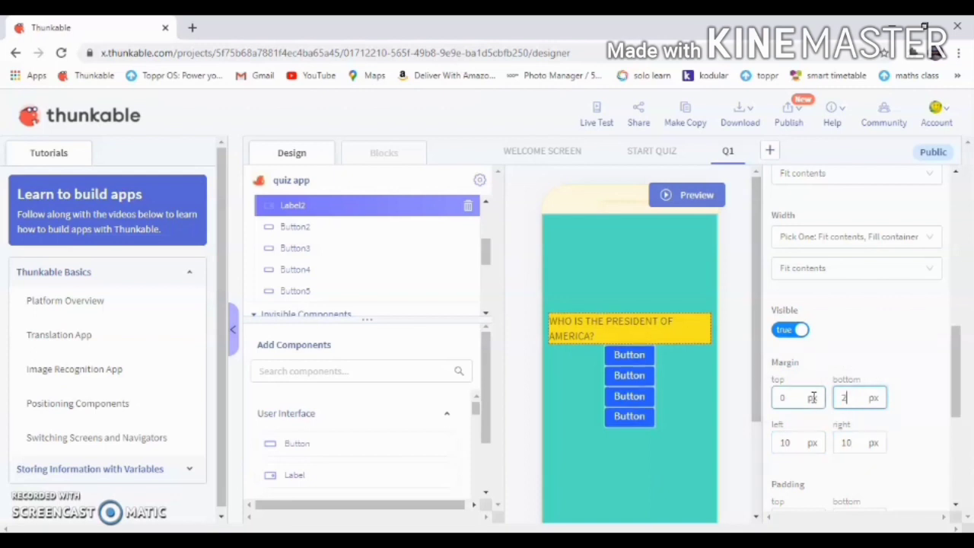
# Step: Set the second answer button's top and bottom margins to 10 px
pyautogui.click(635, 367)
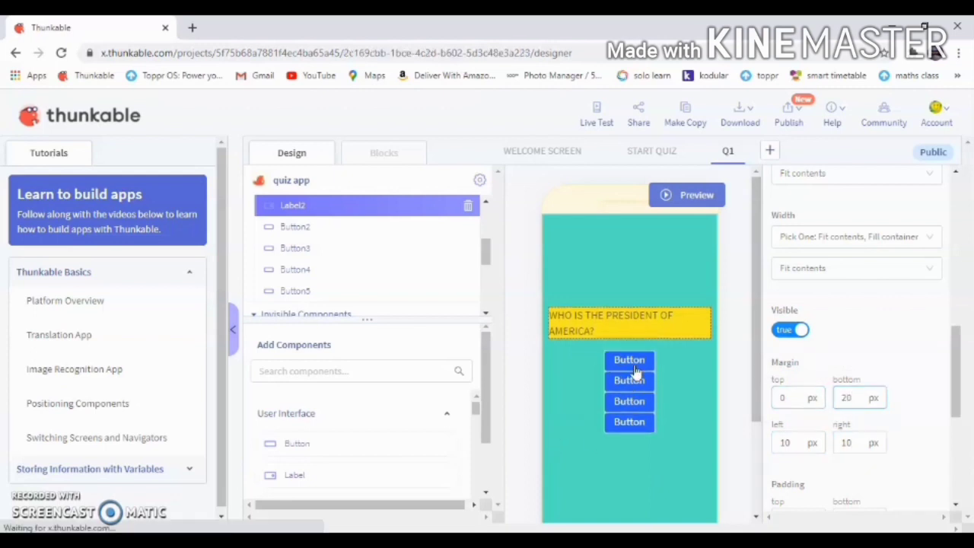
pyautogui.click(843, 397)
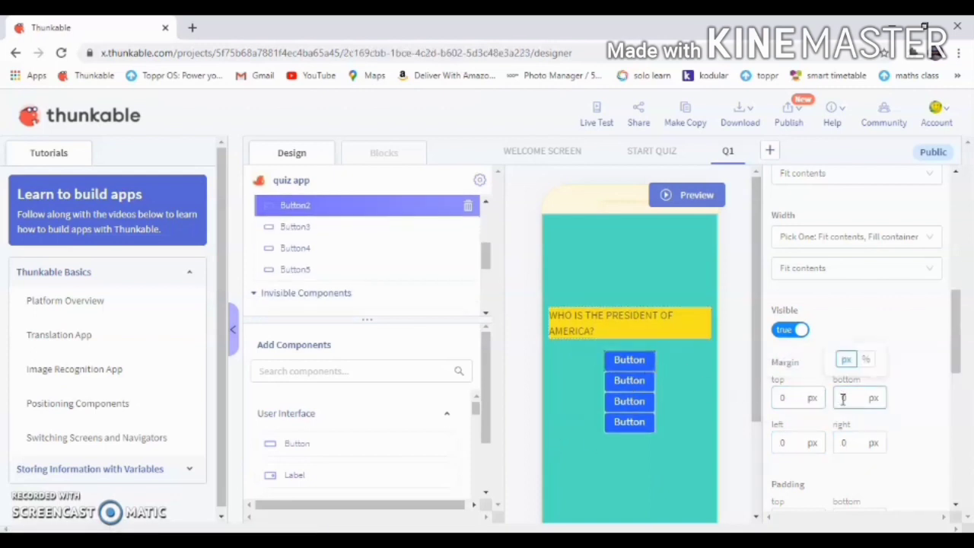
pyautogui.click(644, 387)
pyautogui.click(784, 397)
pyautogui.press('BackSpace')
pyautogui.write('1')
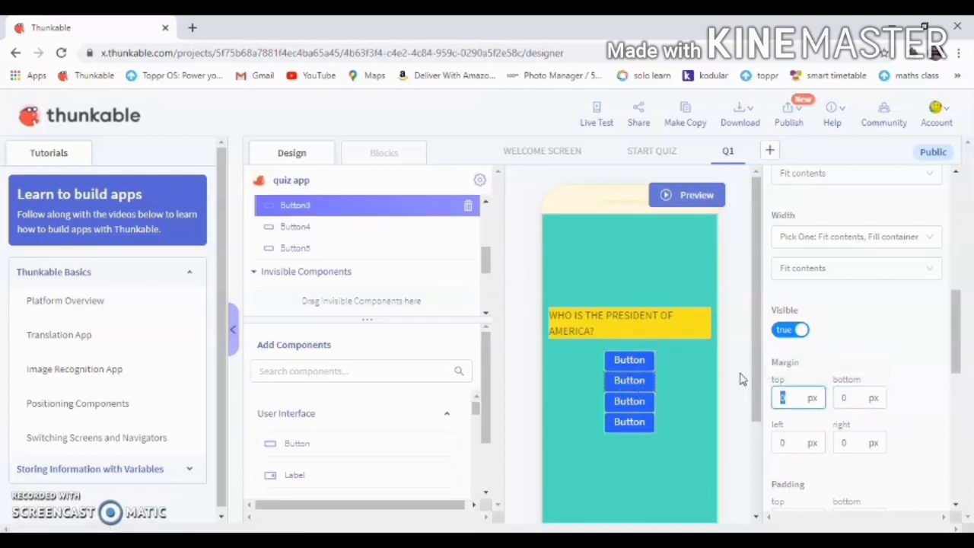
pyautogui.write('0')
pyautogui.click(838, 397)
pyautogui.doubleClick(843, 397)
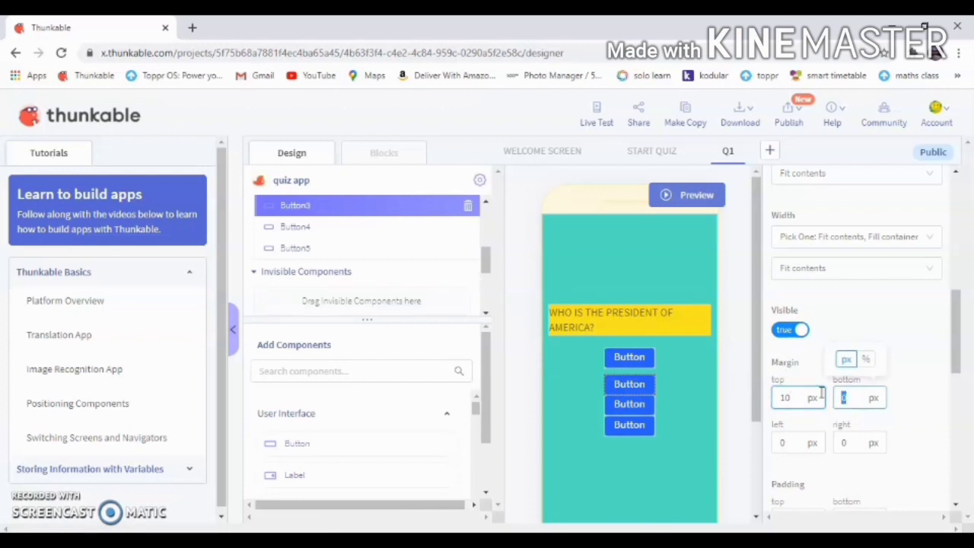
pyautogui.write('10')
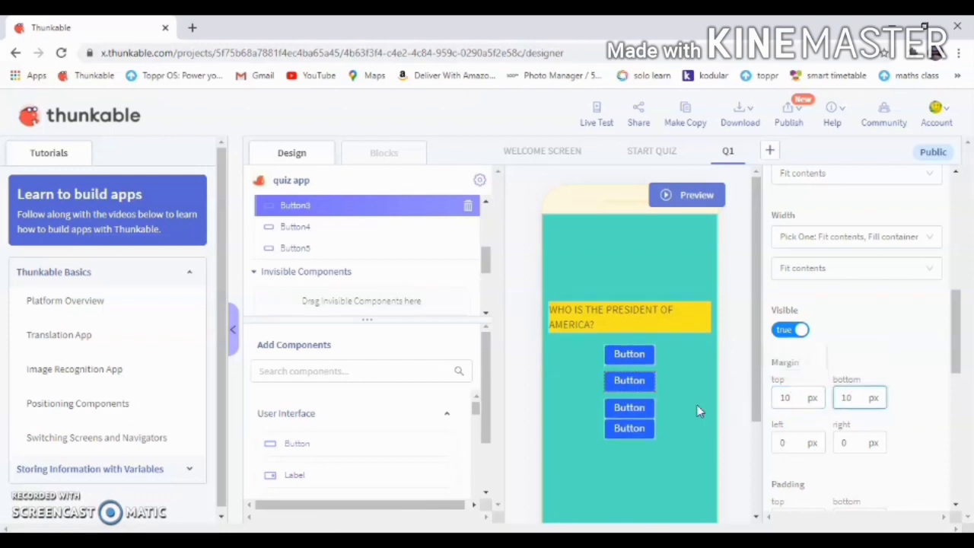
# Step: Set the third answer button's bottom margin to 10 px
pyautogui.click(639, 413)
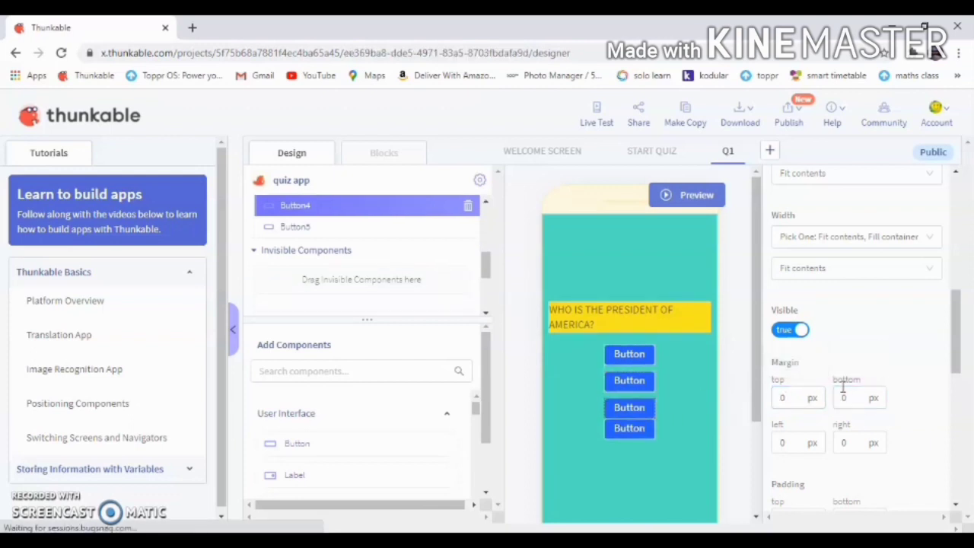
pyautogui.doubleClick(838, 397)
pyautogui.write('10')
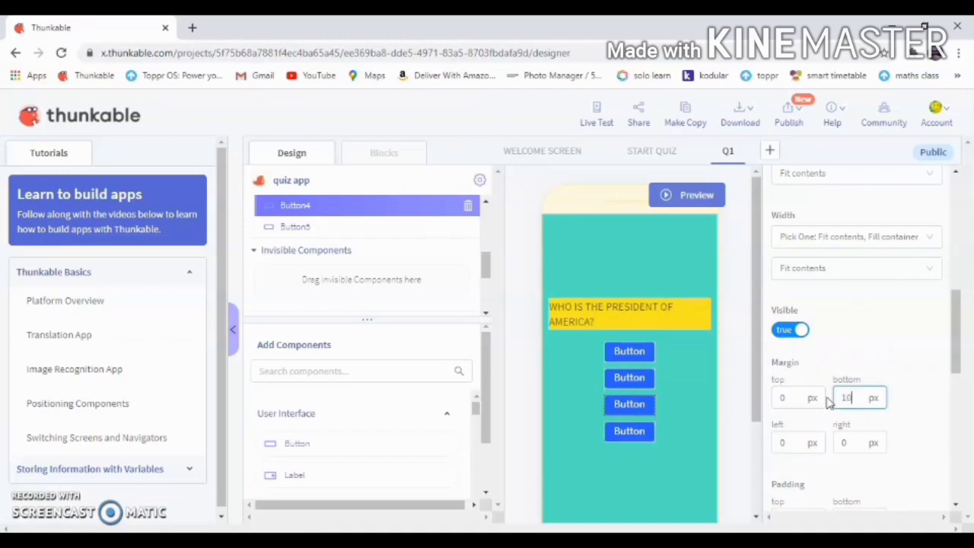
# Step: Replace the first answer button's default text with "1. NARENDRA MODI"
pyautogui.click(633, 354)
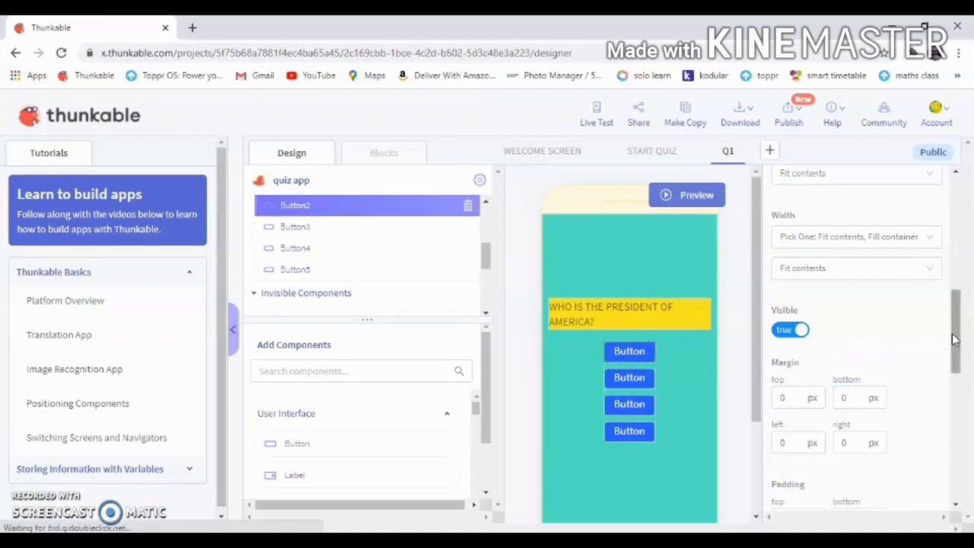
pyautogui.moveTo(957, 335); pyautogui.dragTo(959, 213)
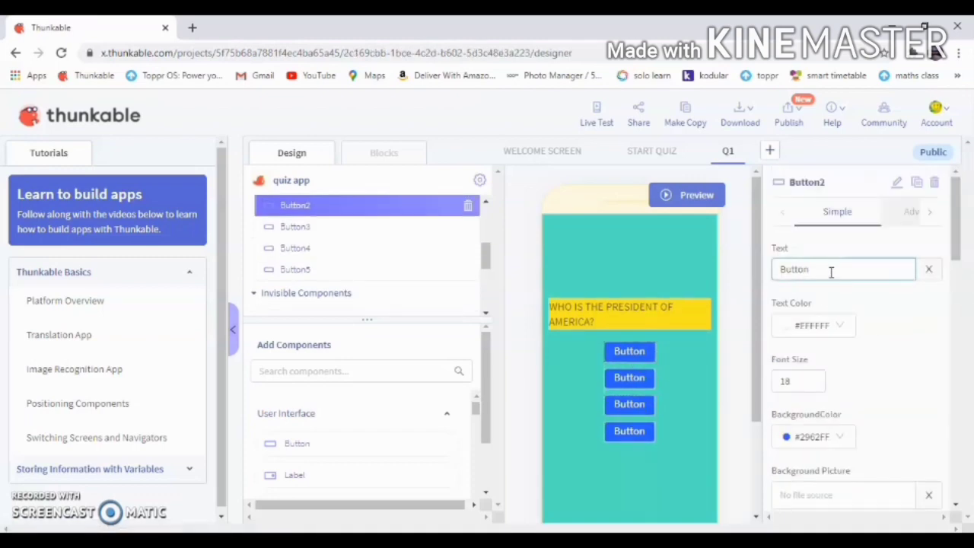
pyautogui.moveTo(830, 272); pyautogui.dragTo(776, 250)
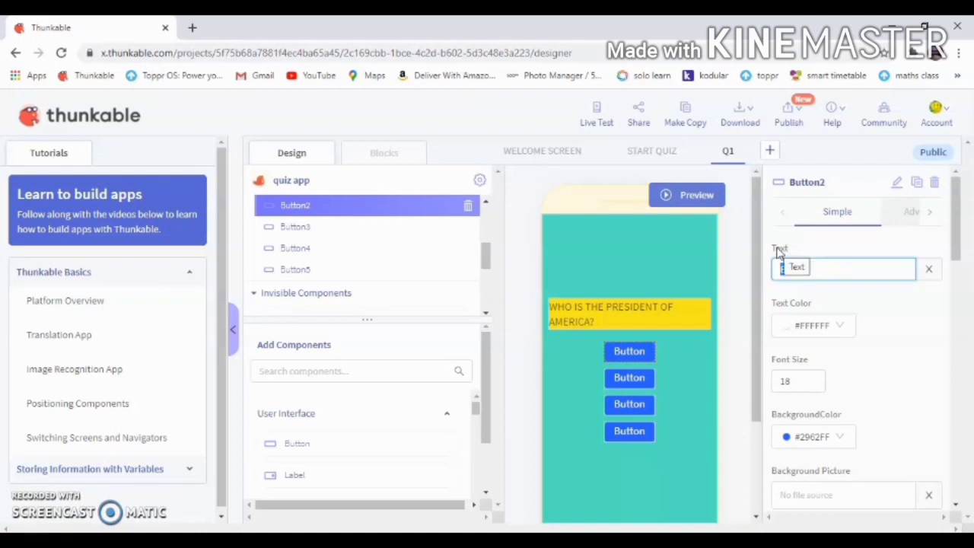
pyautogui.write('1. NAR')
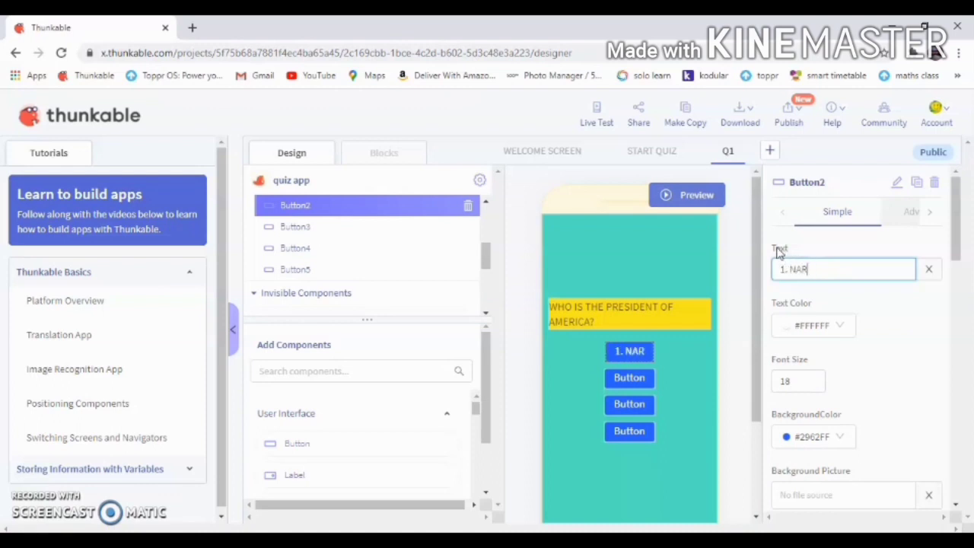
pyautogui.write('ENDRA MODI')
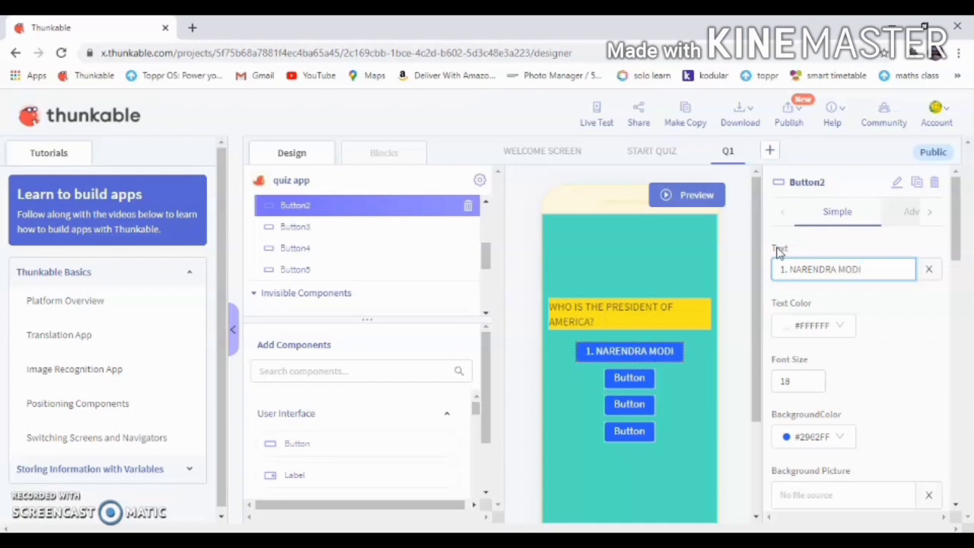
# Step: Change the first answer button's text to "1 SHRI NARENDRA MODI"
pyautogui.press('BackSpace')
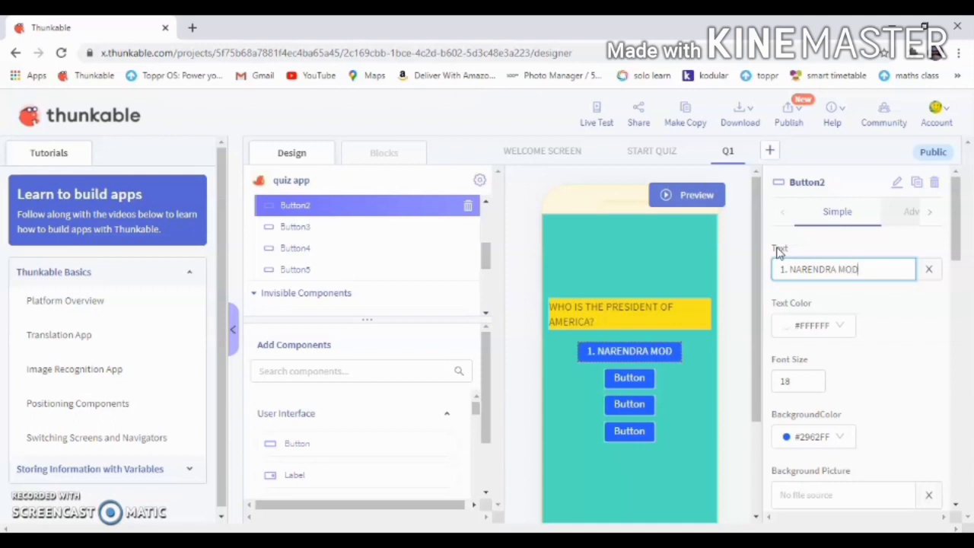
pyautogui.press('BackSpace')
pyautogui.press('BackSpace')
pyautogui.press('BackSpace')
pyautogui.press('BackSpace')
pyautogui.press('BackSpace')
pyautogui.press('BackSpace')
pyautogui.press('BackSpace')
pyautogui.press('BackSpace')
pyautogui.press('BackSpace')
pyautogui.press('BackSpace')
pyautogui.press('BackSpace')
pyautogui.press('BackSpace')
pyautogui.press('BackSpace')
pyautogui.press('BackSpace')
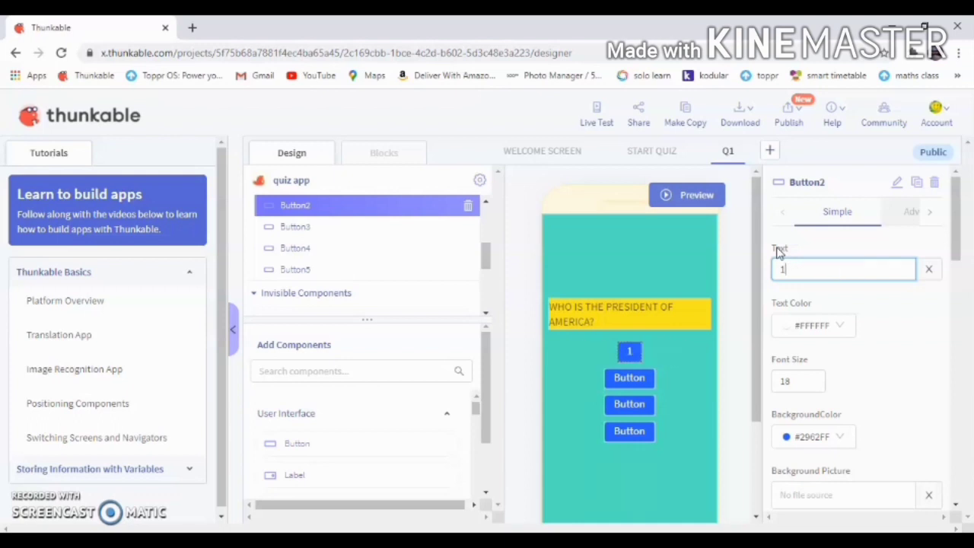
pyautogui.write('SHRI')
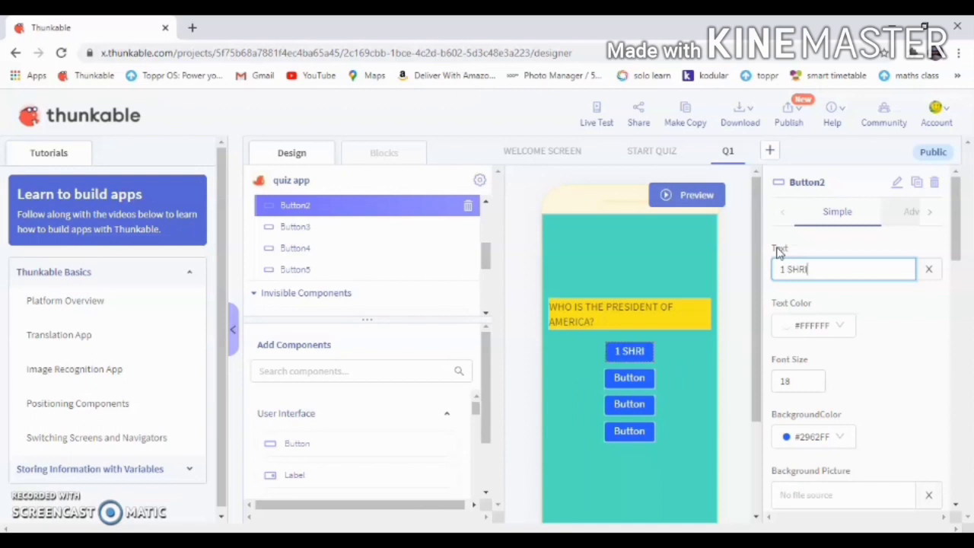
pyautogui.write(' NAREND')
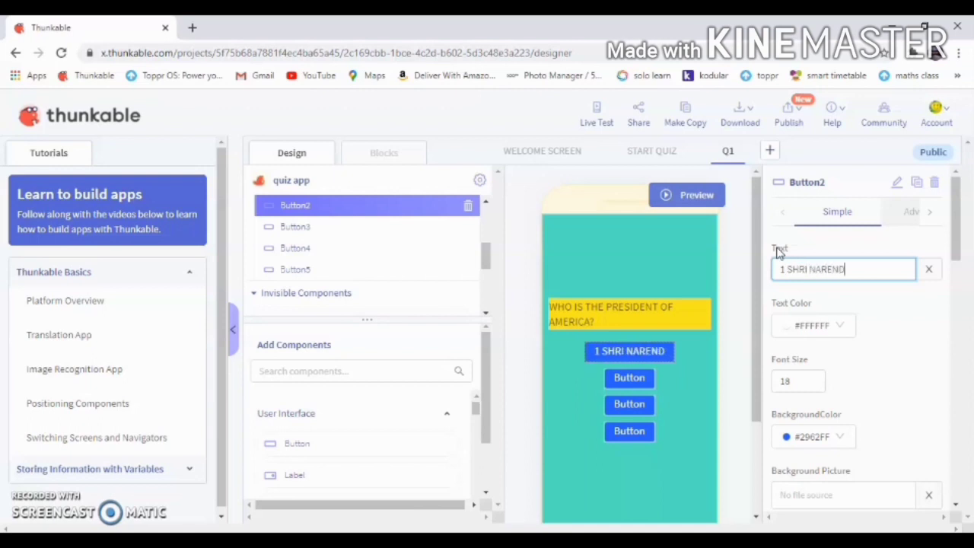
pyautogui.write('RA MODI')
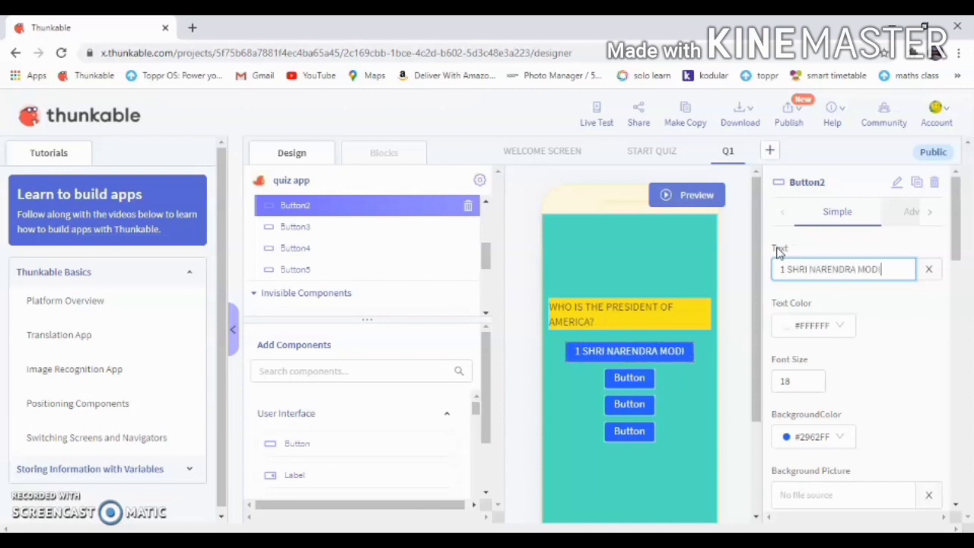
# Step: Replace the second answer button's default text with "2. DONALD TRUMP"
pyautogui.click(628, 377)
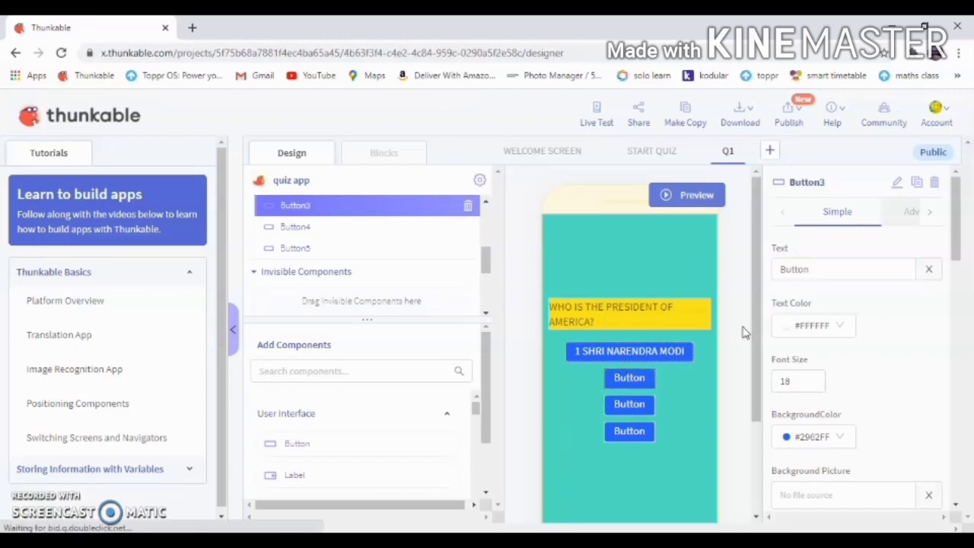
pyautogui.doubleClick(836, 273)
pyautogui.write('2.')
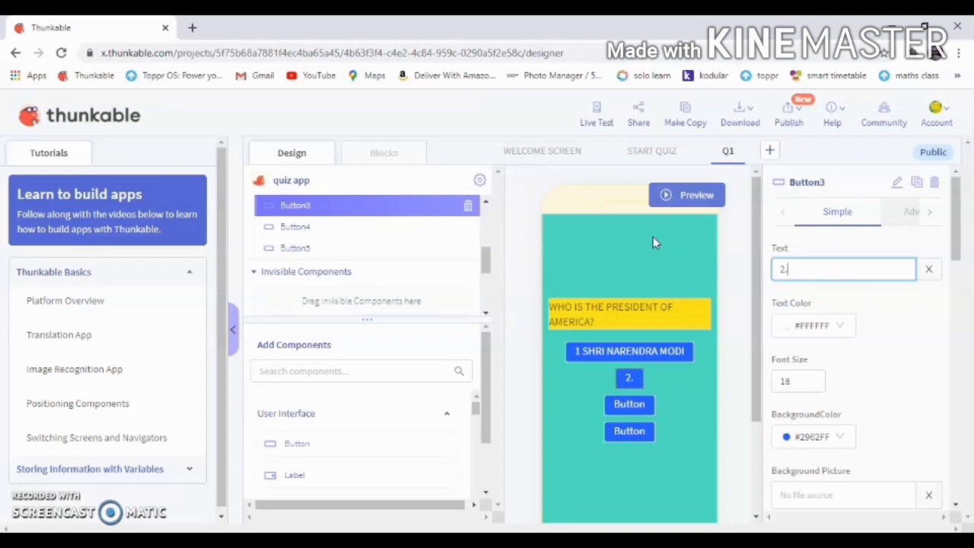
pyautogui.write(' DONAL')
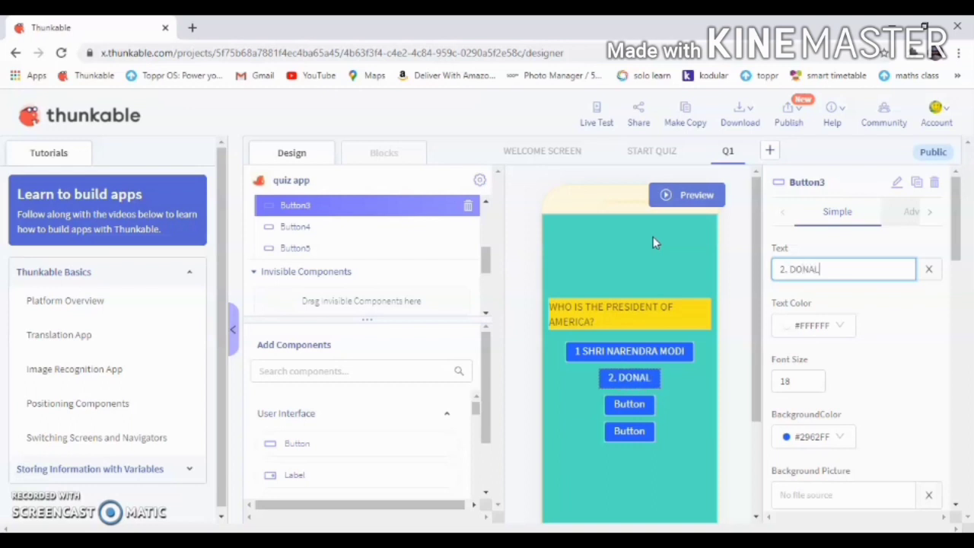
pyautogui.write('D TRUMP')
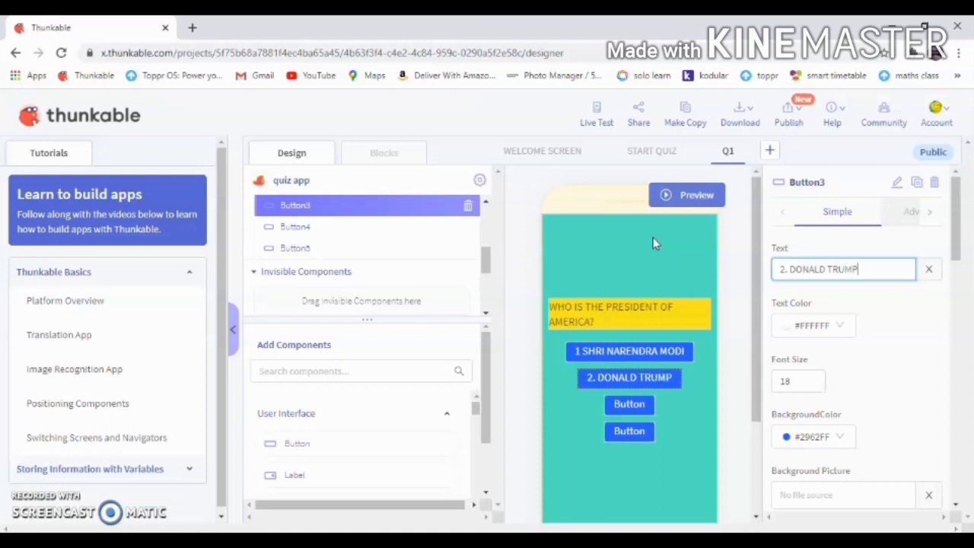
# Step: Replace the third answer button's default text with "3. IMRAN KHAN"
pyautogui.click(629, 404)
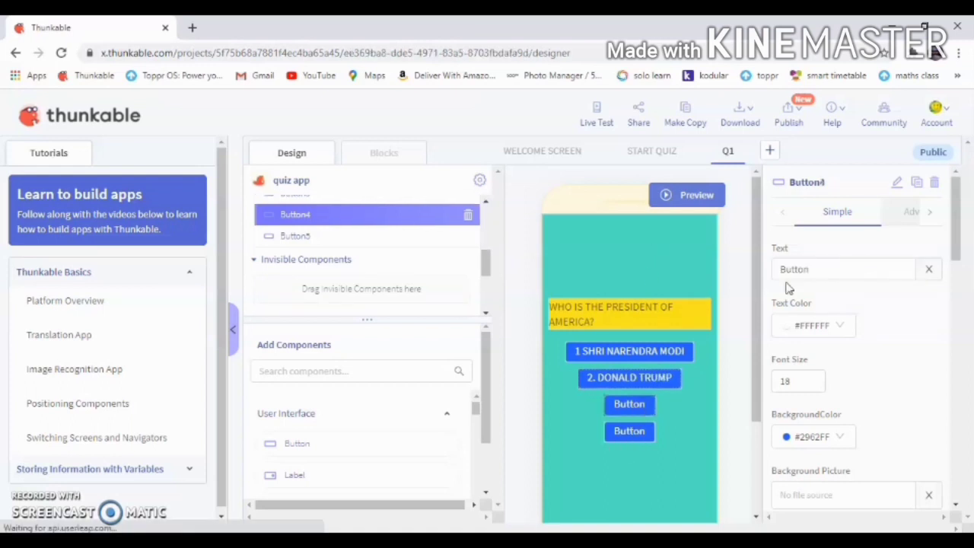
pyautogui.doubleClick(782, 268)
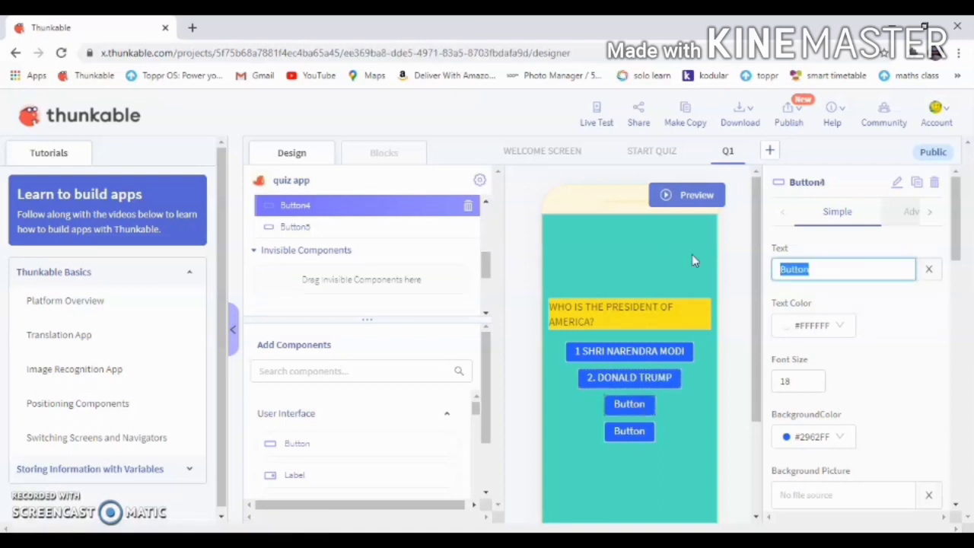
pyautogui.write('3. IMR')
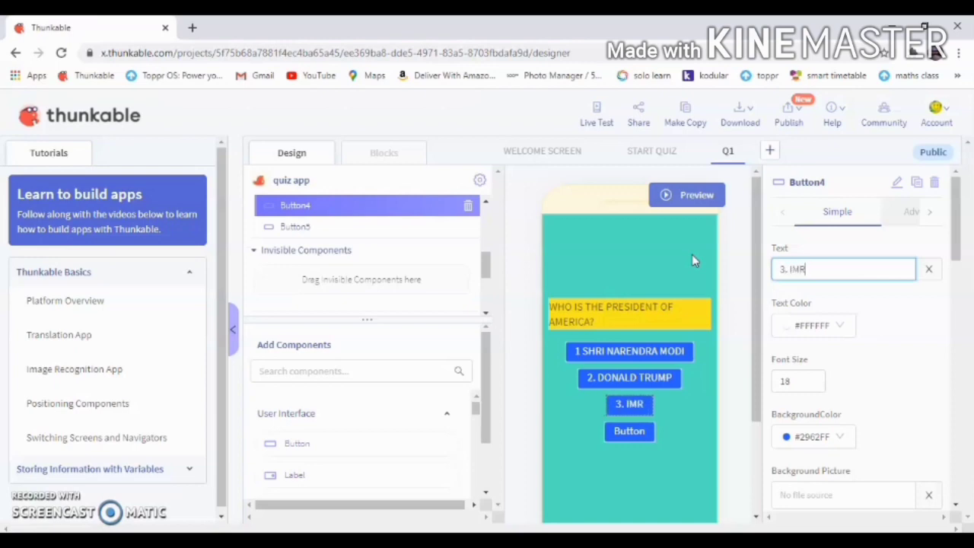
pyautogui.write('AN KHAN')
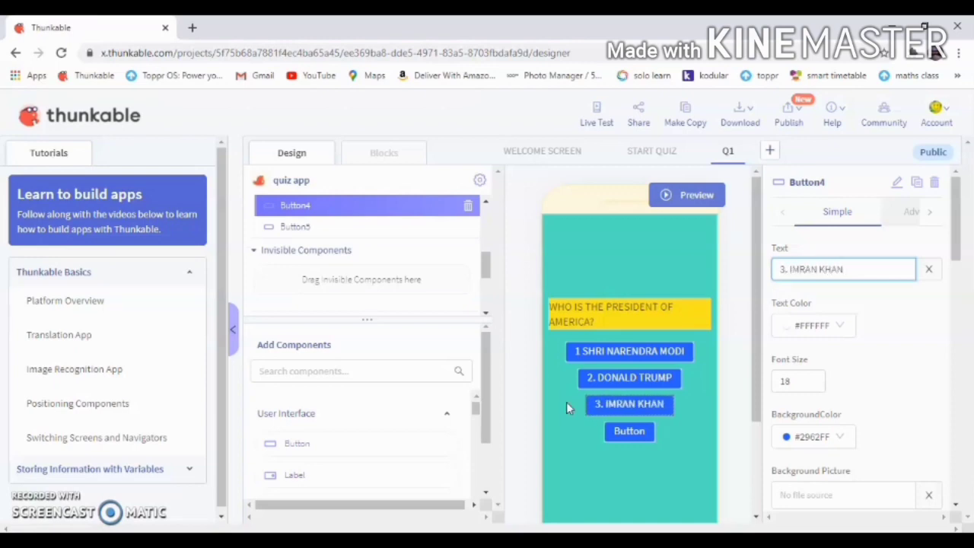
# Step: Replace the fourth answer button's default text with "4. NONE OF THE ABOVE"
pyautogui.moveTo(835, 268); pyautogui.dragTo(642, 265)
pyautogui.write('4')
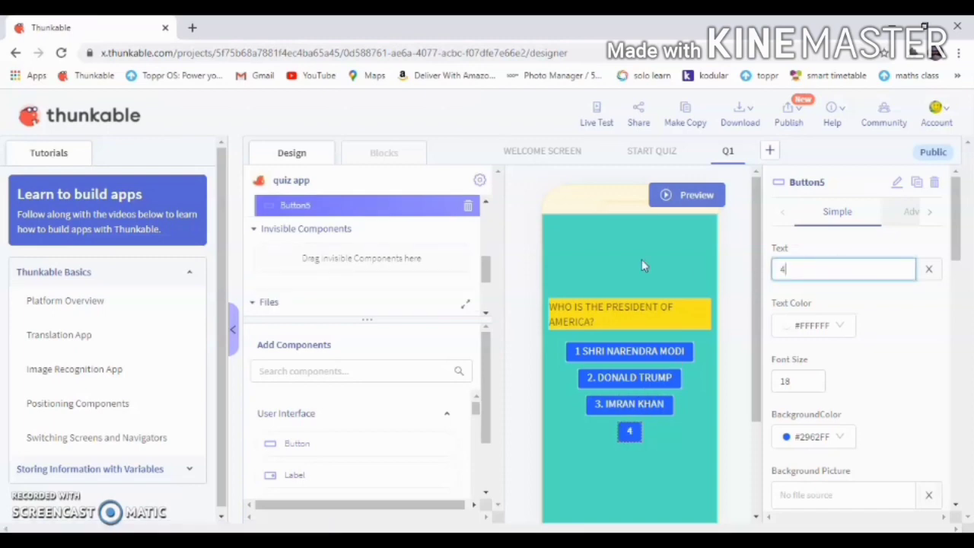
pyautogui.write('. NPO')
pyautogui.press('BackSpace')
pyautogui.press('BackSpace')
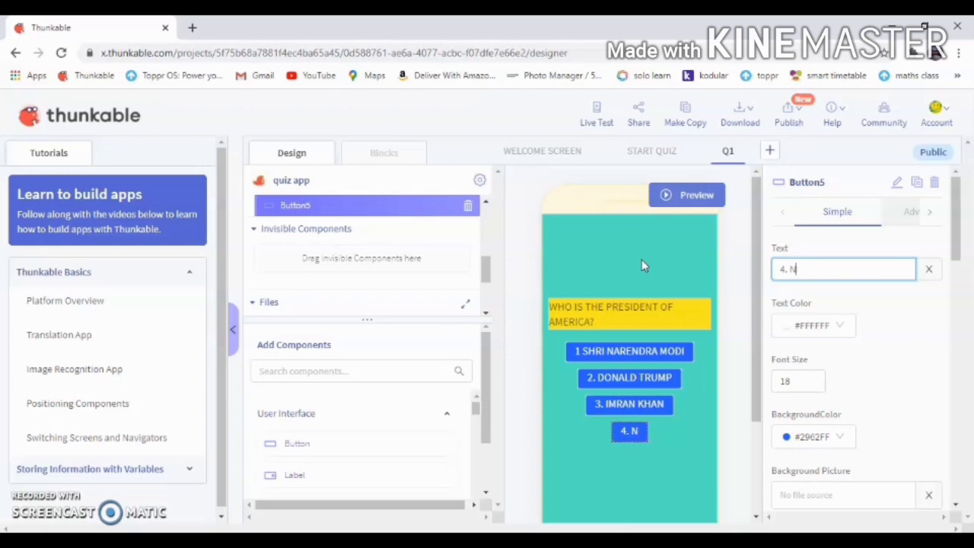
pyautogui.write('ONE O')
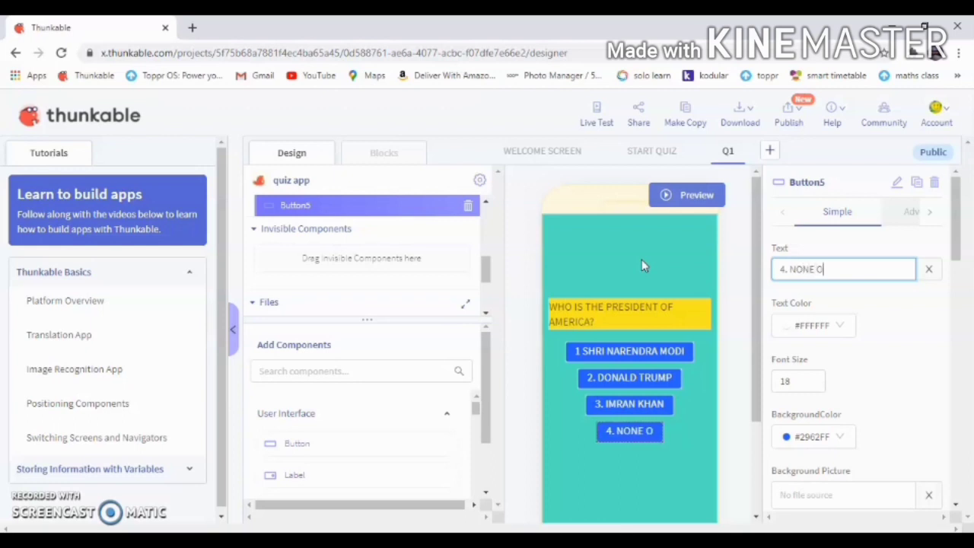
pyautogui.write('F THE A')
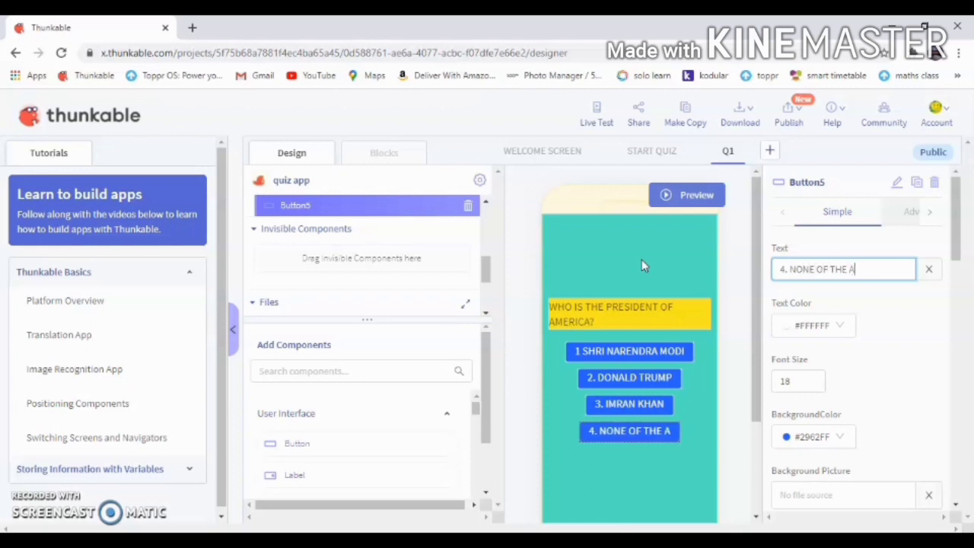
pyautogui.write('BOVE')
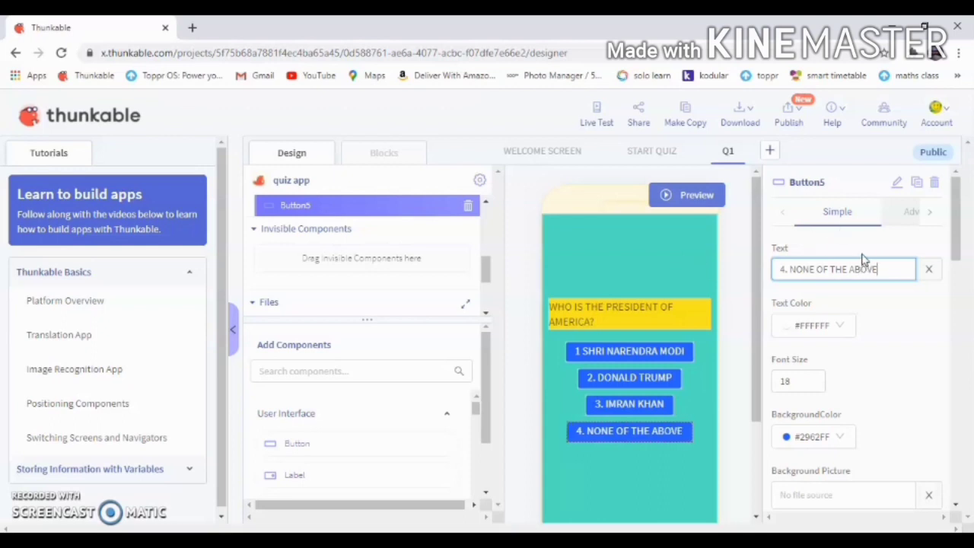
# Step: Add a new screen to the project and rename it "CONGO SCREEN"
pyautogui.click(770, 152)
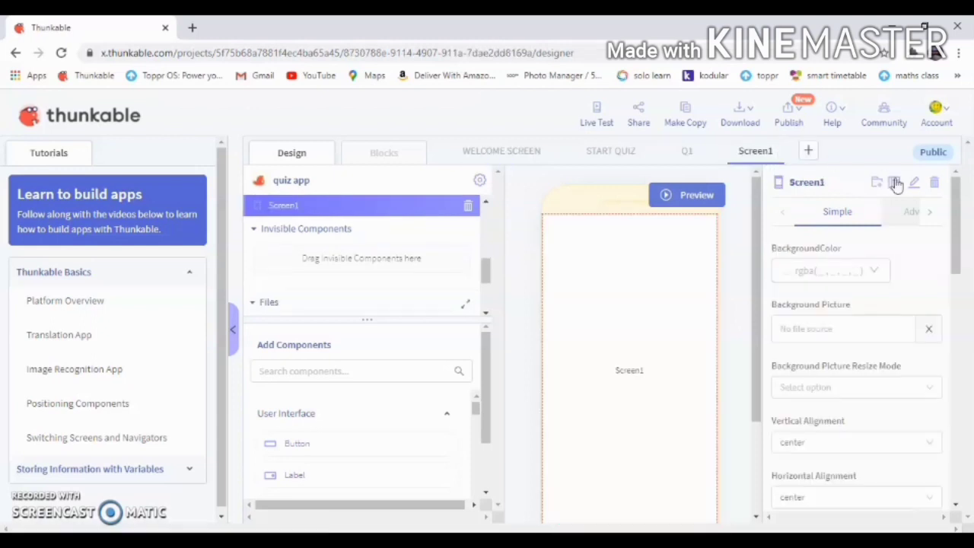
pyautogui.click(914, 184)
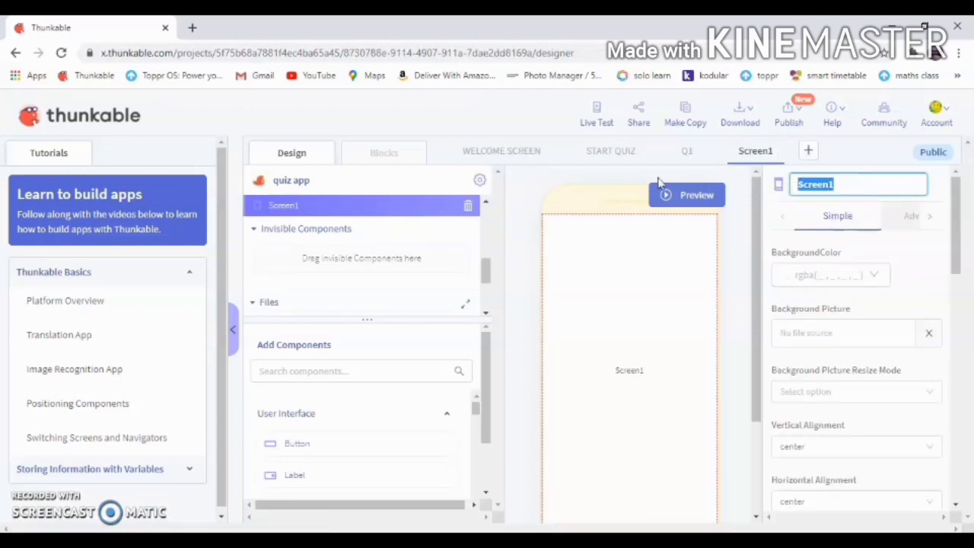
pyautogui.write('cONG')
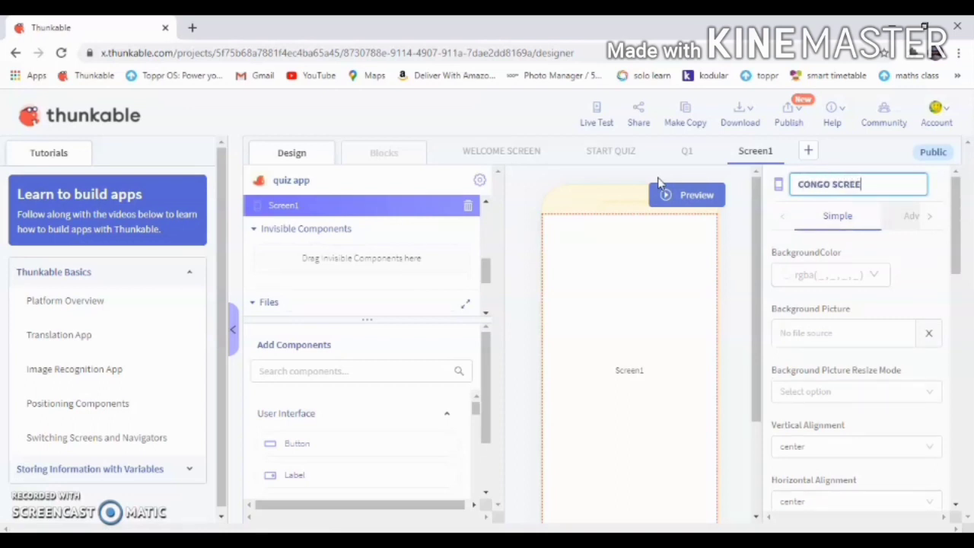
pyautogui.press('Return')
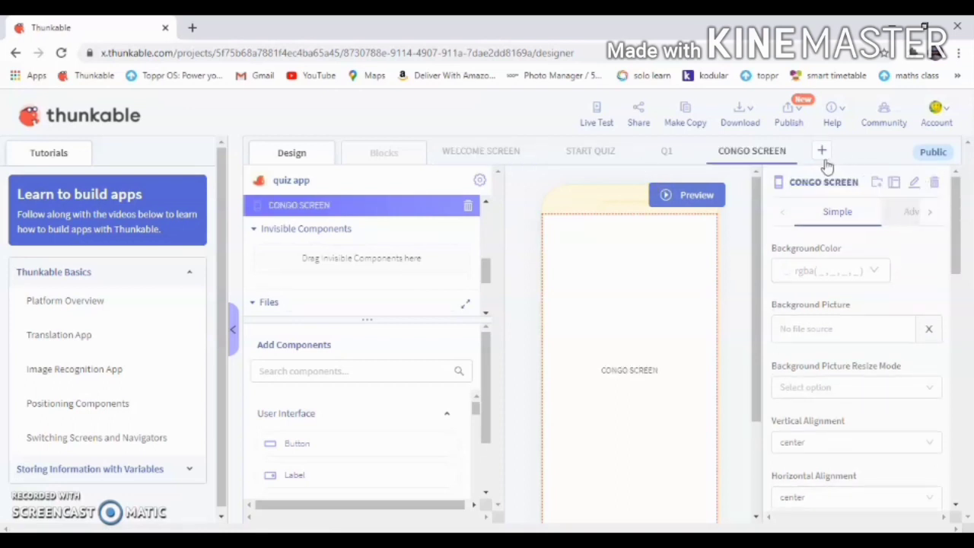
# Step: Add another screen to the project and rename it "OOPS SCREEN"
pyautogui.click(817, 151)
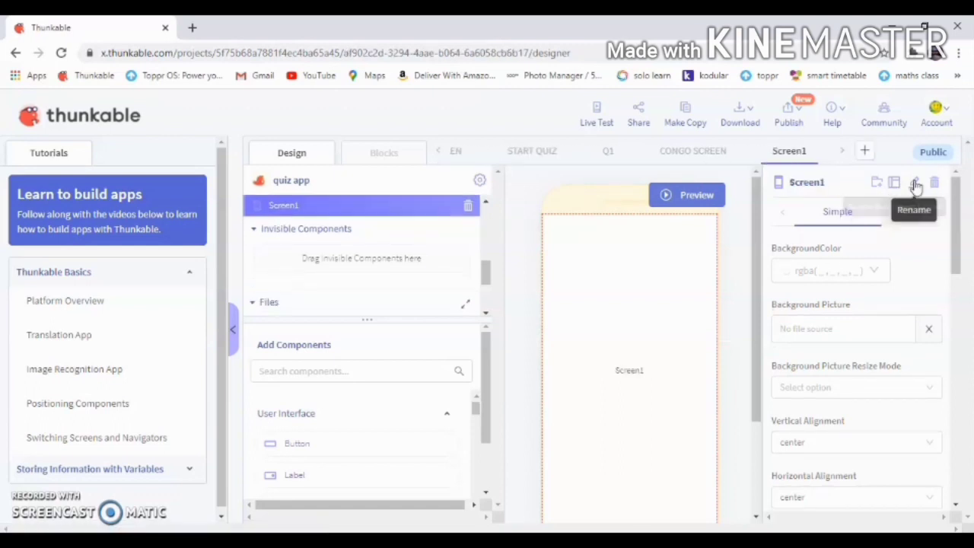
pyautogui.click(914, 182)
pyautogui.doubleClick(917, 182)
pyautogui.write('o')
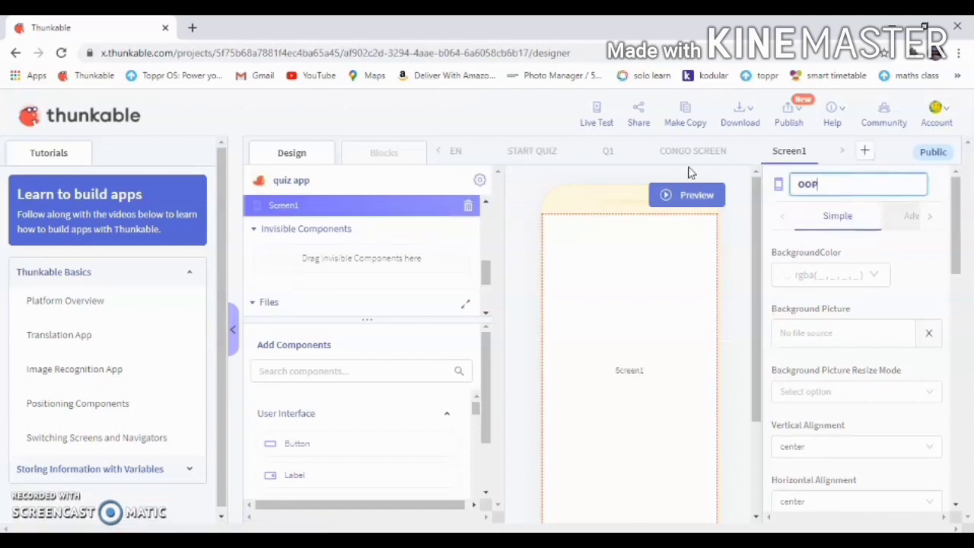
pyautogui.write('OPS SCREEN')
pyautogui.press('Return')
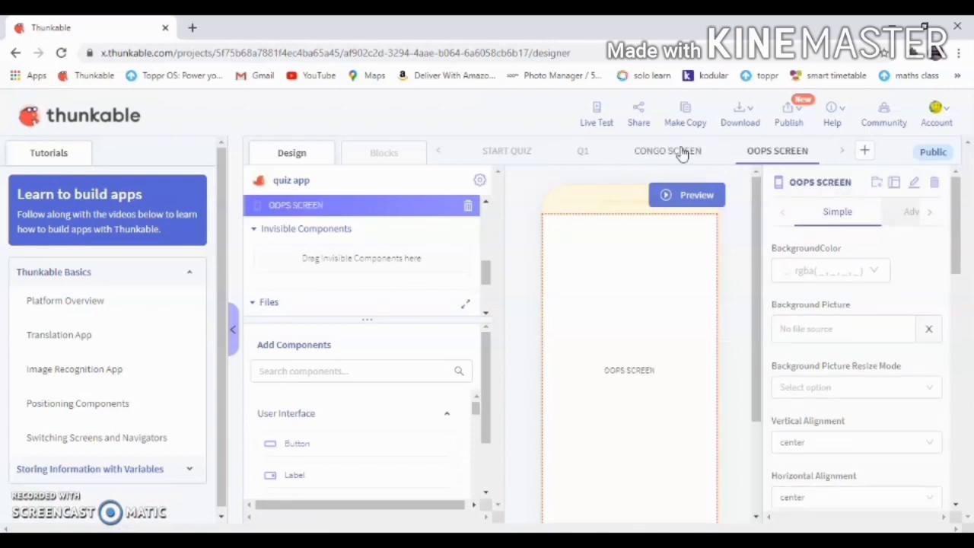
# Step: Set the CONGO SCREEN's background color to the light green swatch, rgba(126, 211, 33, 1)
pyautogui.click(683, 152)
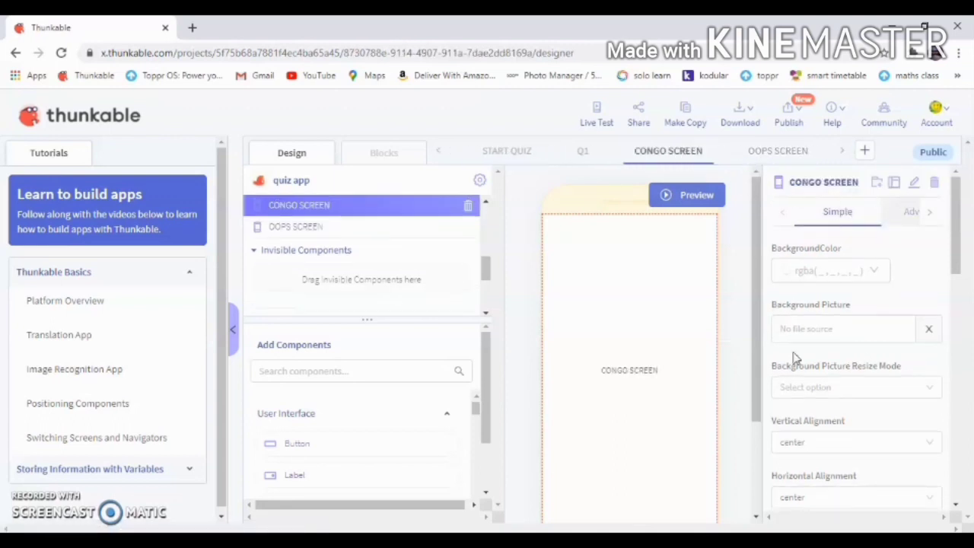
pyautogui.click(819, 276)
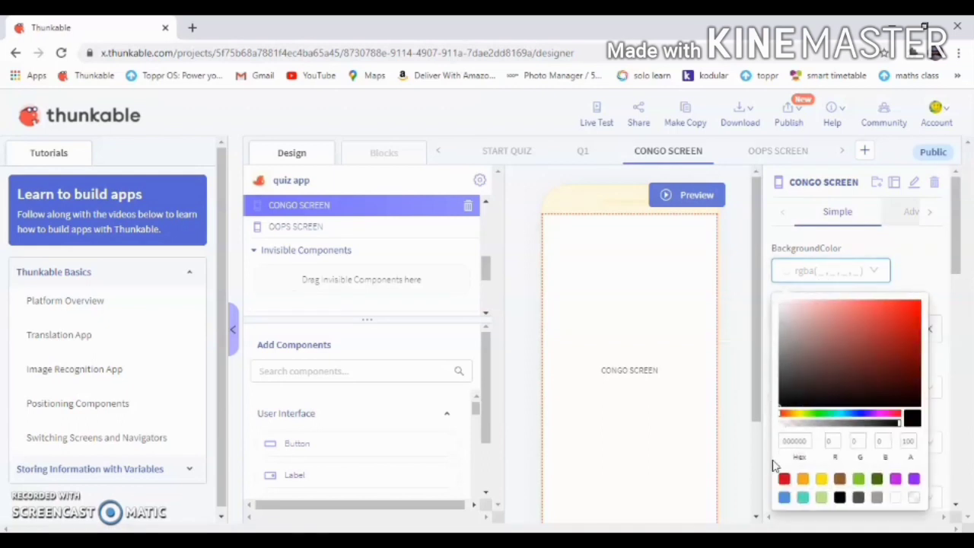
pyautogui.click(784, 480)
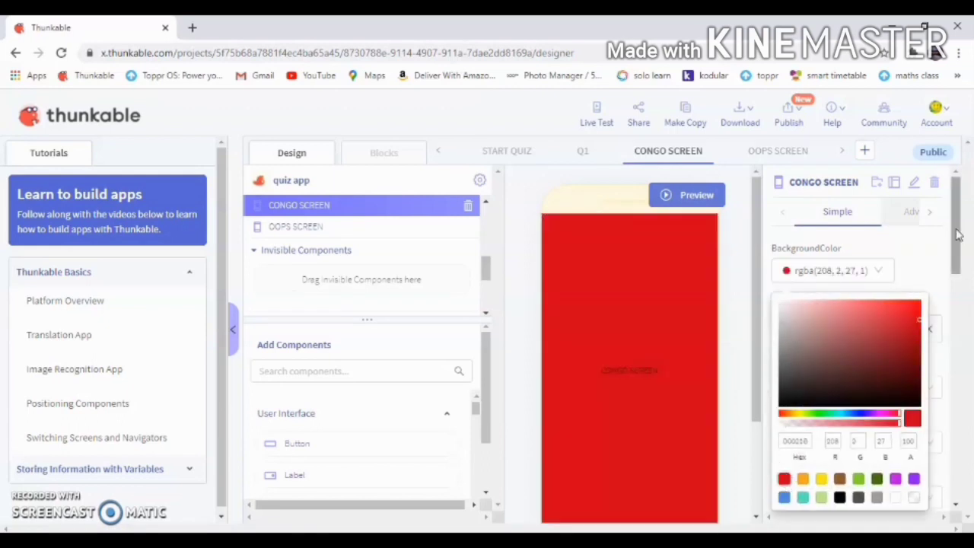
pyautogui.click(927, 256)
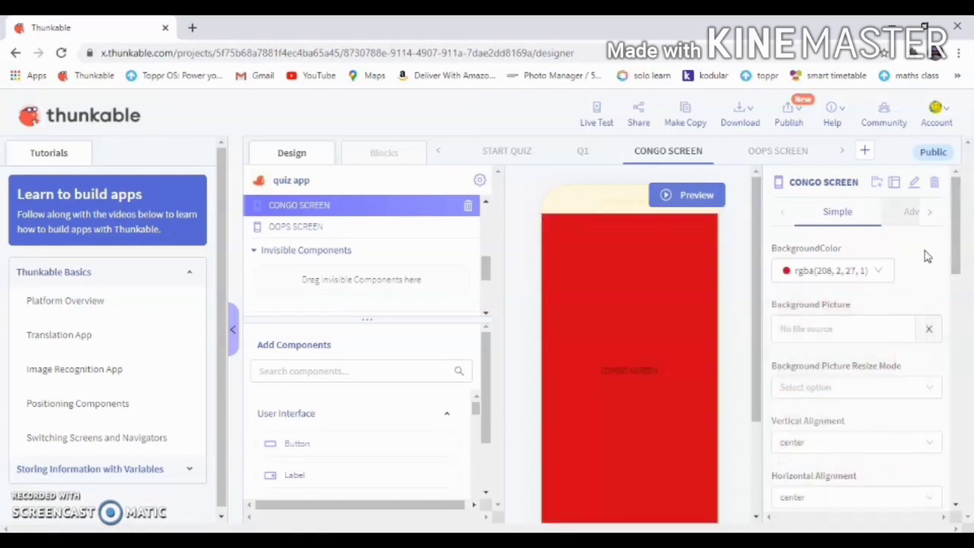
pyautogui.click(841, 280)
pyautogui.click(858, 478)
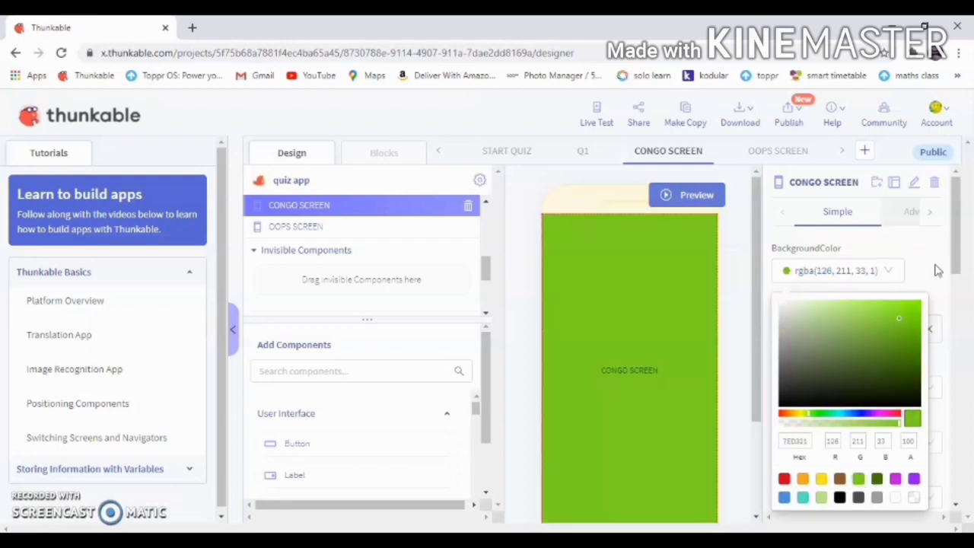
pyautogui.click(939, 253)
# Step: Set the OOPS SCREEN's background color to the red swatch
pyautogui.click(765, 153)
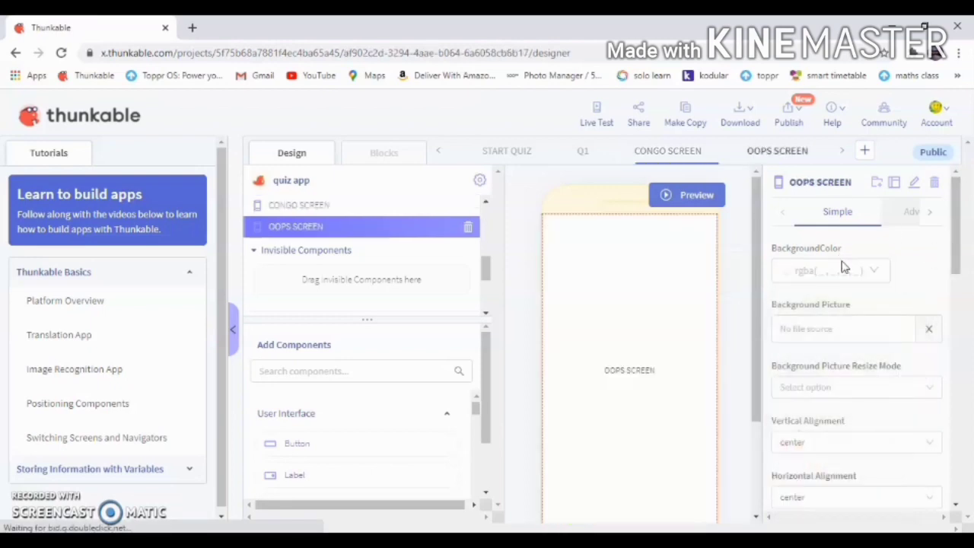
pyautogui.click(842, 274)
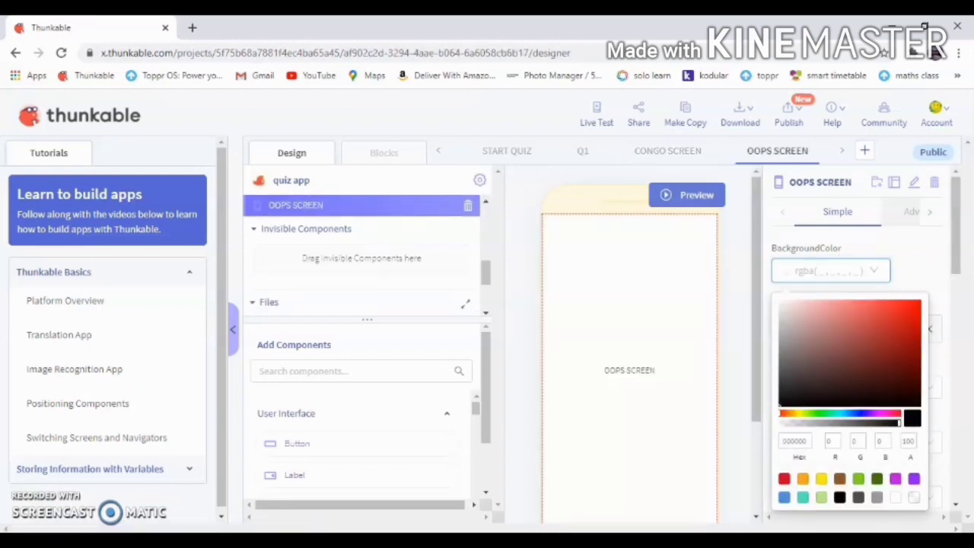
pyautogui.click(784, 479)
pyautogui.click(930, 252)
# Step: Add a label to the CONGO SCREEN and give it a turquoise background, rgba(80, 227, 194, 1)
pyautogui.click(678, 155)
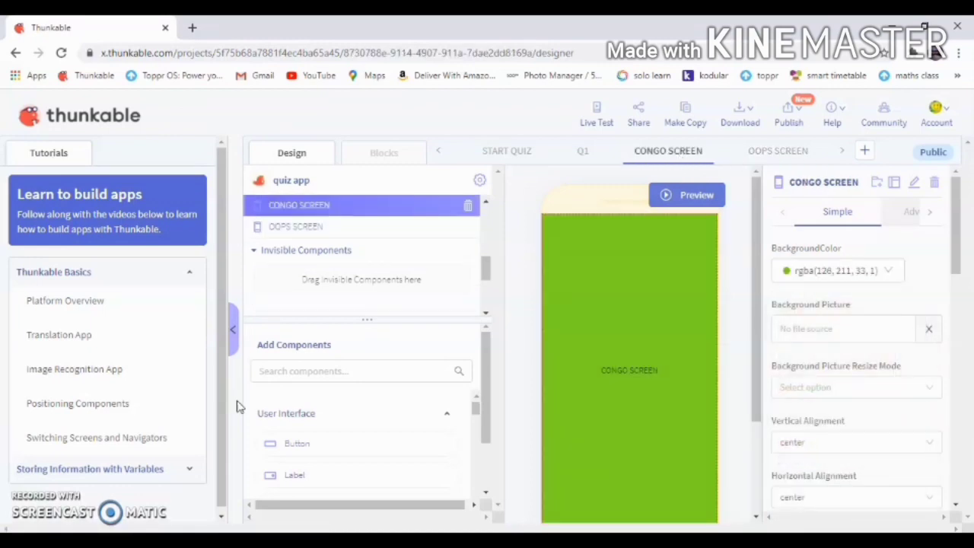
pyautogui.click(312, 372)
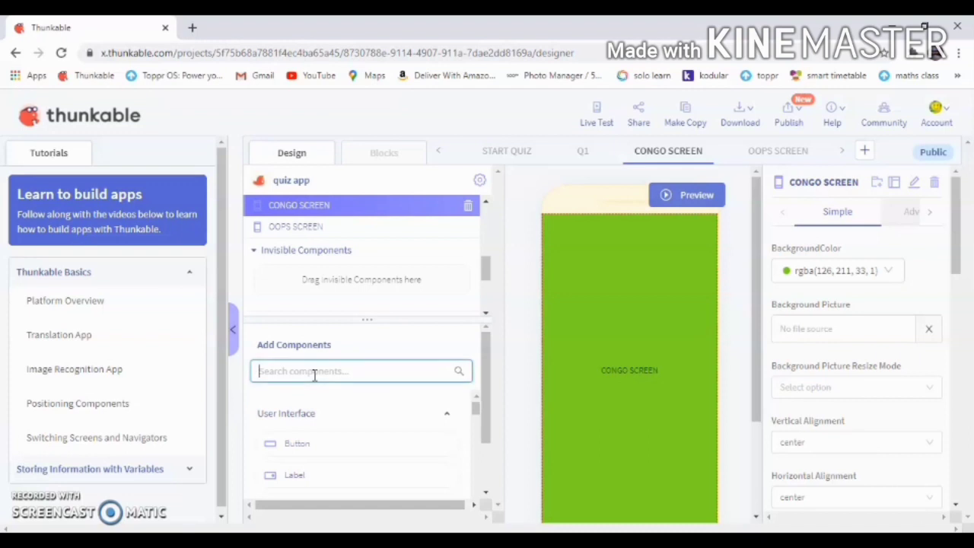
pyautogui.moveTo(301, 481); pyautogui.dragTo(609, 316)
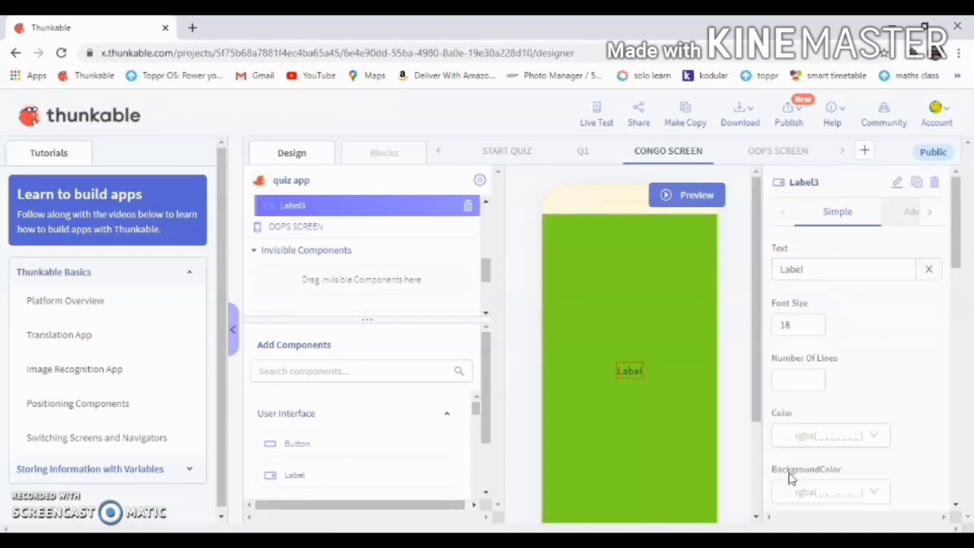
pyautogui.click(796, 491)
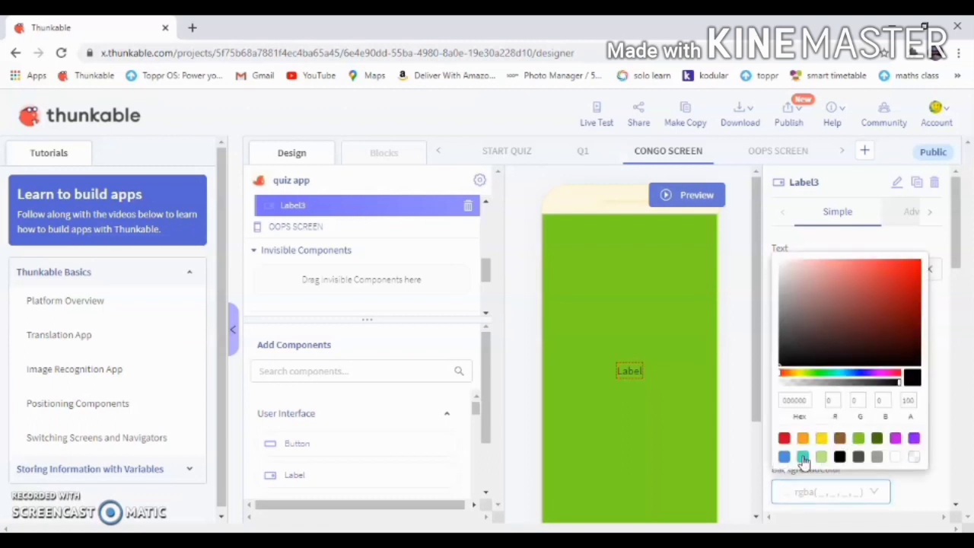
pyautogui.click(803, 457)
pyautogui.click(938, 309)
# Step: Replace the CONGO SCREEN label's default text with "CONGO! YOUR ANSWER IS CORRECT."
pyautogui.moveTo(896, 273); pyautogui.dragTo(675, 264)
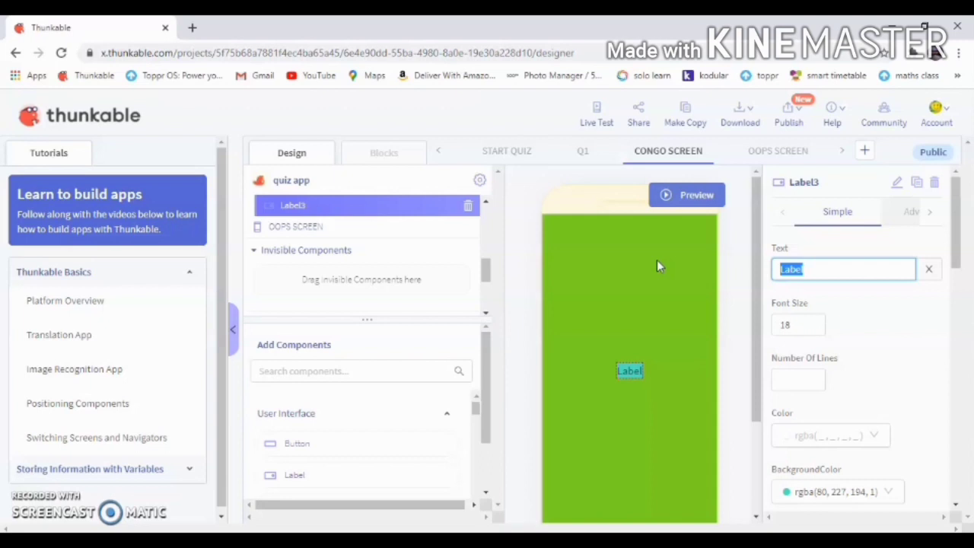
pyautogui.write('CONGO')
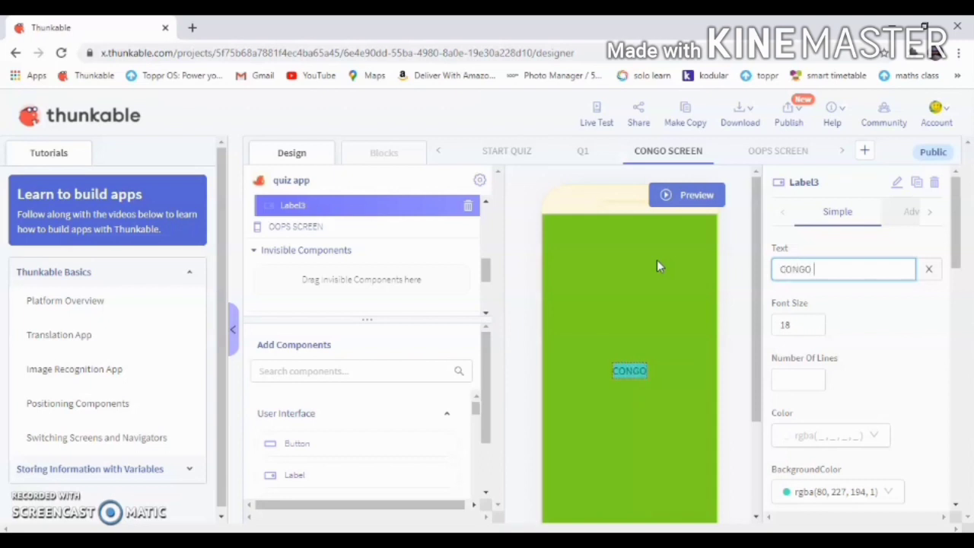
pyautogui.write('! YOUR')
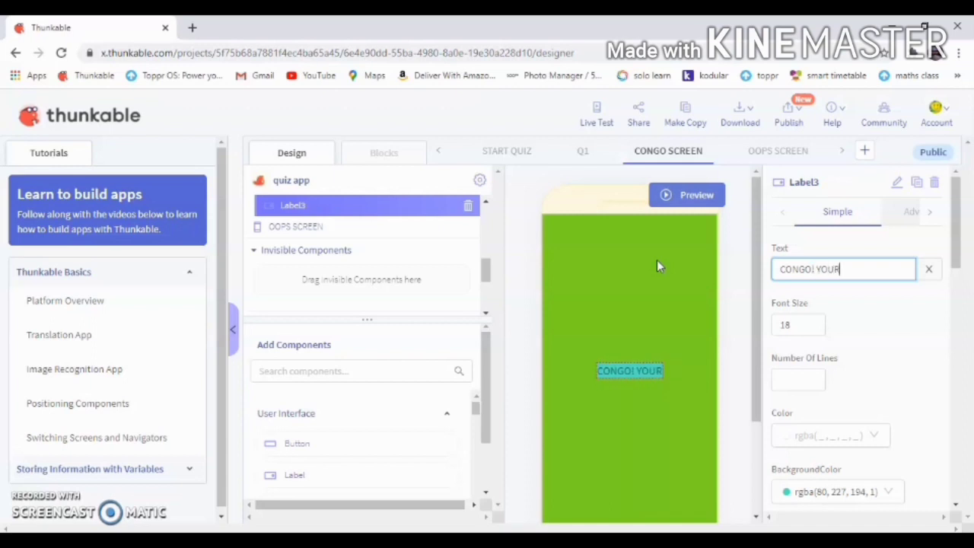
pyautogui.write(' ANSWER ')
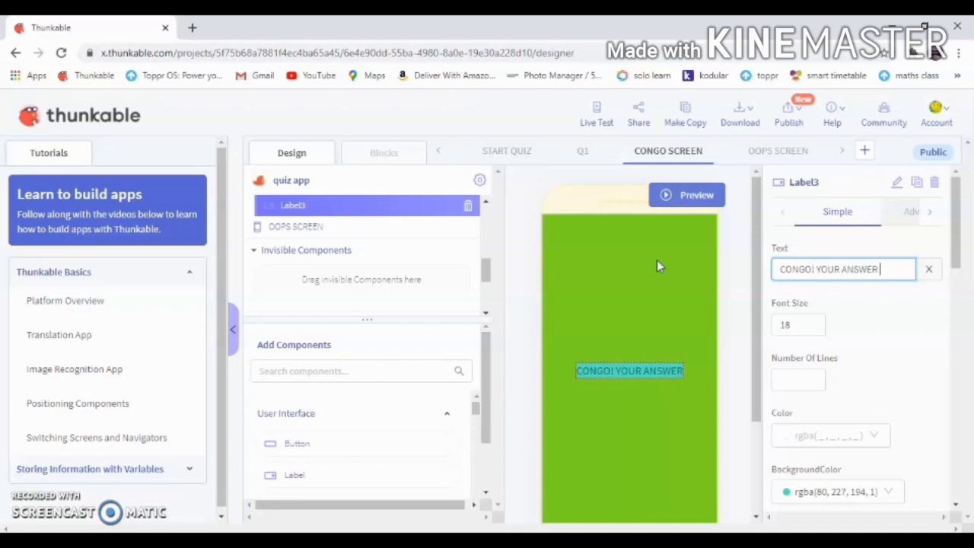
pyautogui.write('IS CORRECTY')
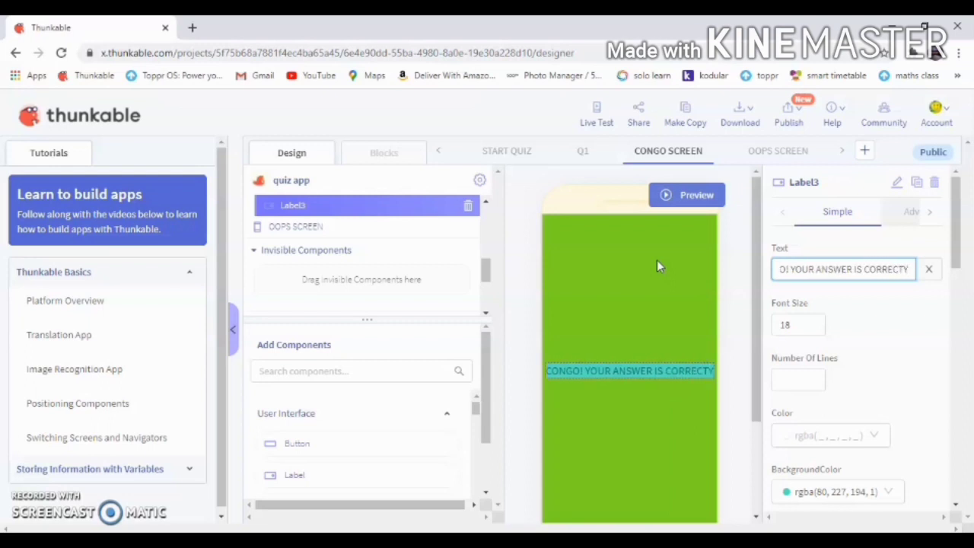
pyautogui.press('BackSpace')
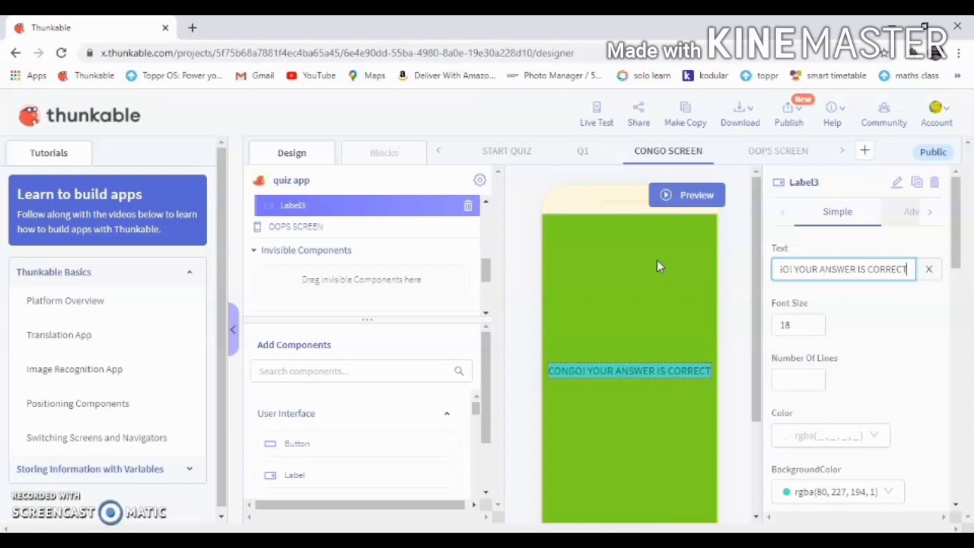
pyautogui.write('.')
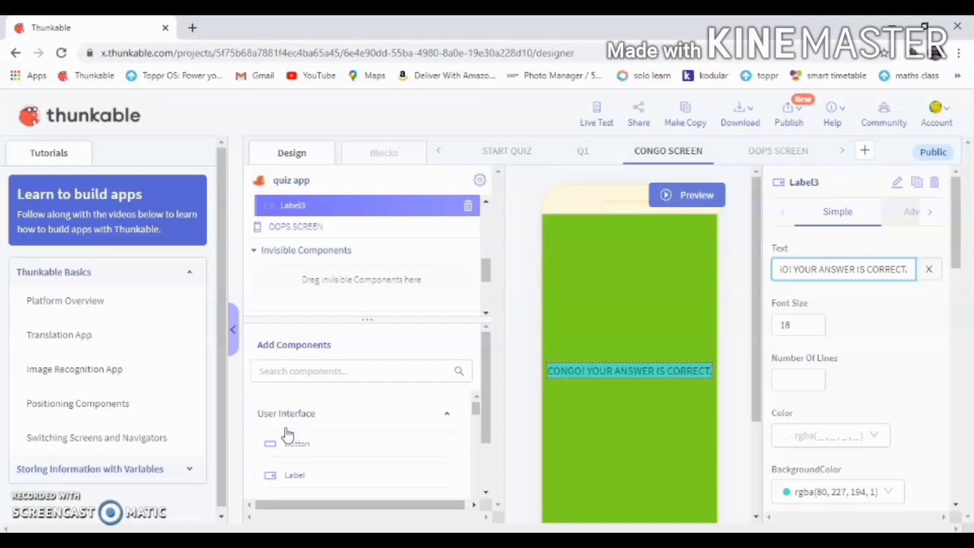
# Step: Add a button to the CONGO SCREEN and place it directly below the "CONGO! YOUR ANSWER IS CORRECT." label
pyautogui.moveTo(283, 439); pyautogui.dragTo(592, 415)
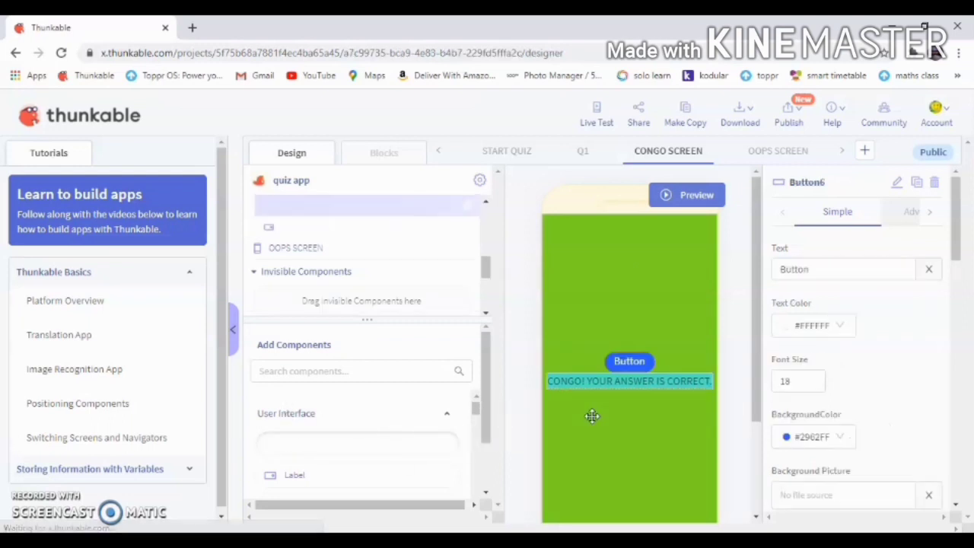
pyautogui.moveTo(626, 360); pyautogui.dragTo(638, 339)
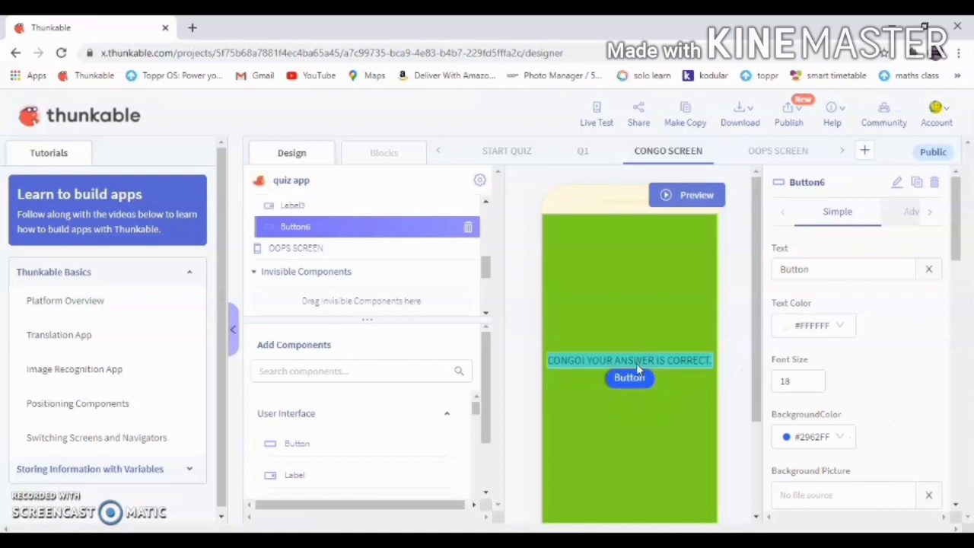
pyautogui.click(897, 182)
pyautogui.write('PLAY AGAIN')
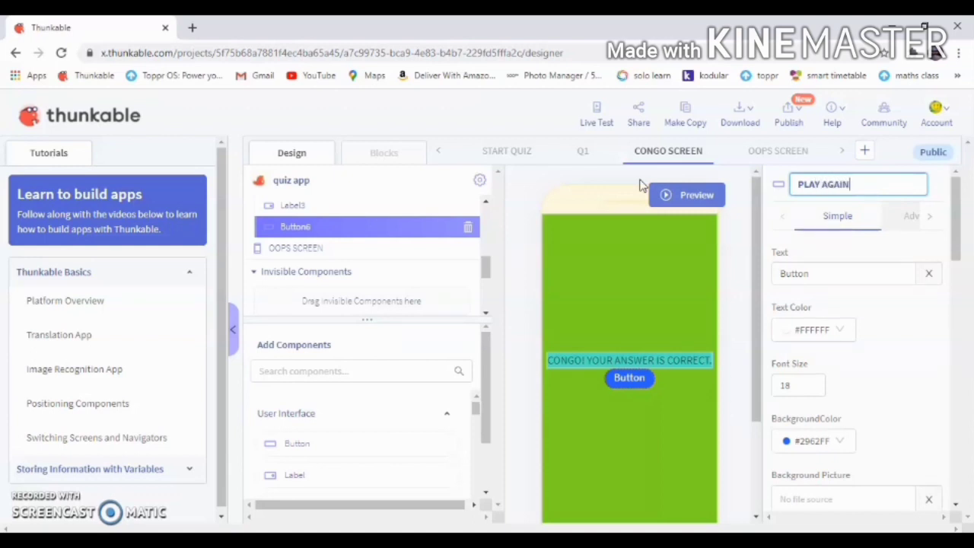
pyautogui.press('Return')
pyautogui.press('Tab')
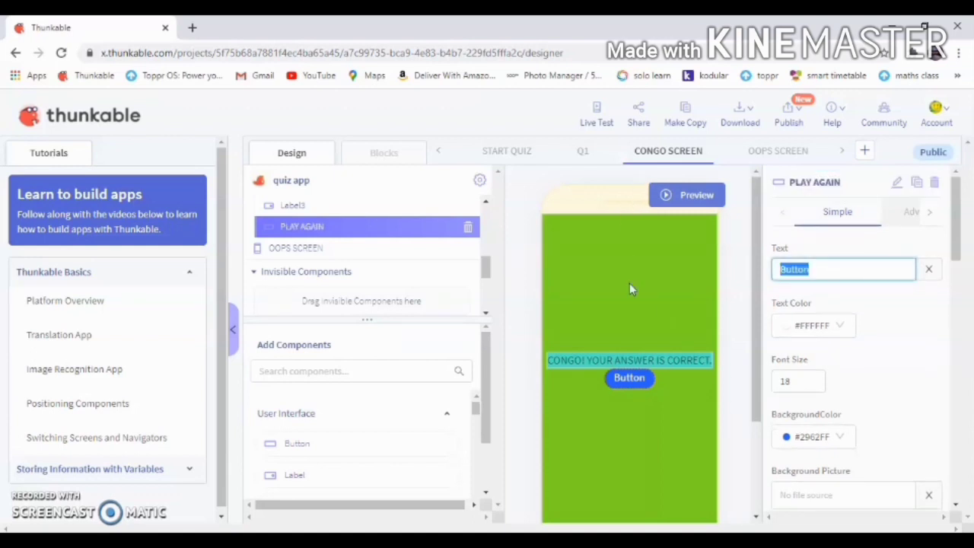
pyautogui.write('PLA')
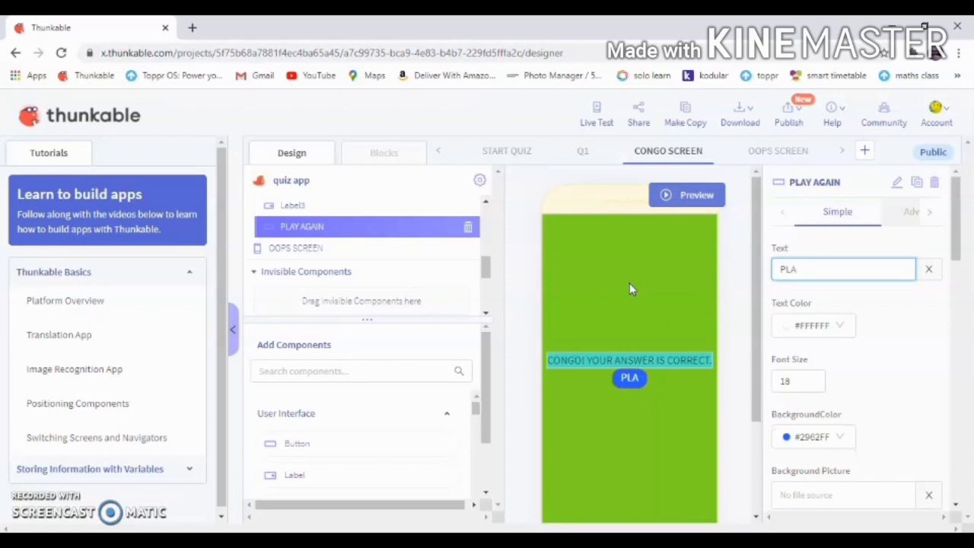
pyautogui.press('BackSpace')
pyautogui.press('BackSpace')
pyautogui.press('BackSpace')
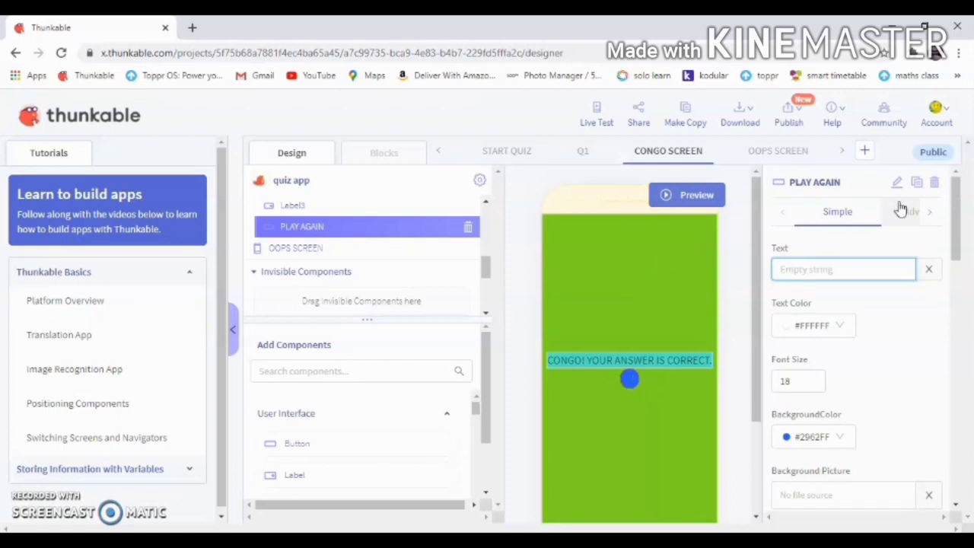
# Step: Rename the CONGO SCREEN button to NEXT QUESTION and set its displayed text to "NEXT QUESTION"
pyautogui.click(896, 183)
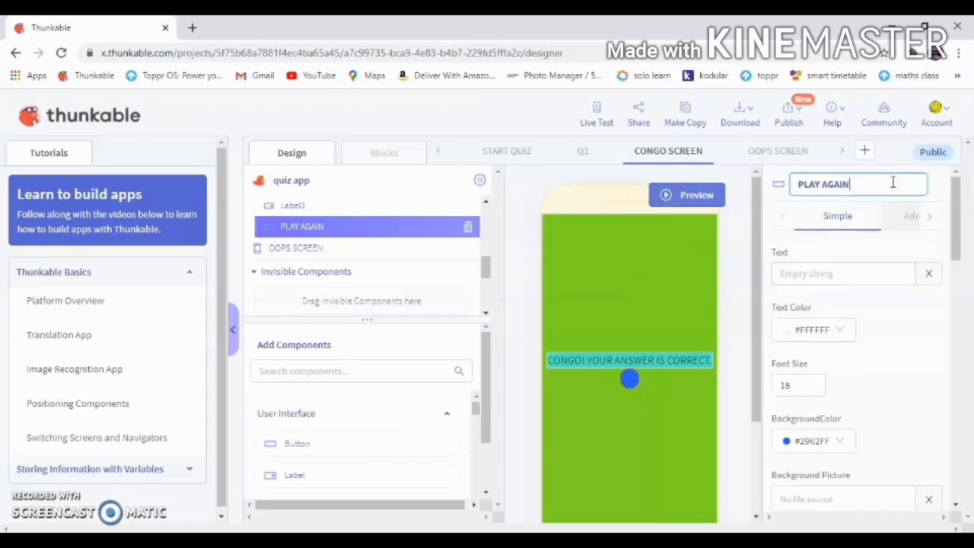
pyautogui.write('NEXT QUESTION')
pyautogui.press('Return')
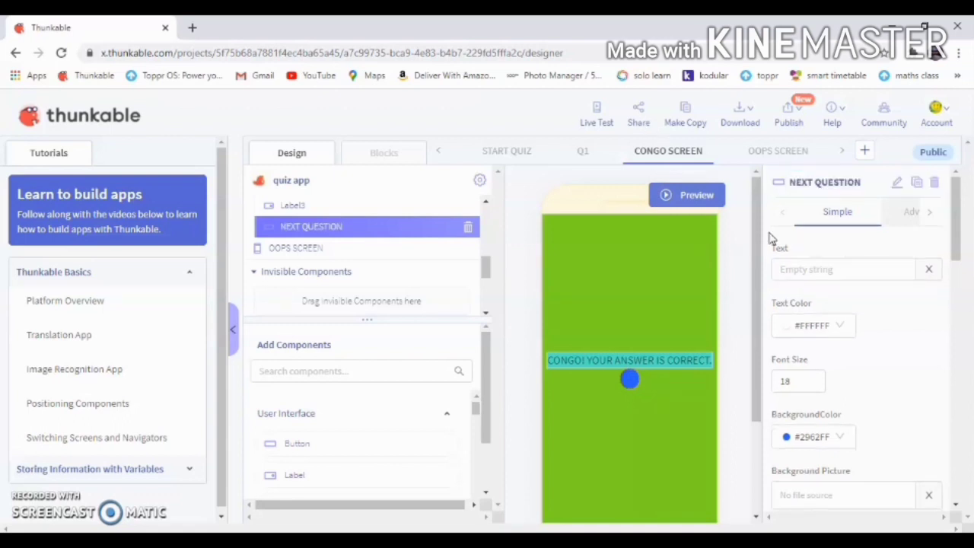
pyautogui.click(837, 269)
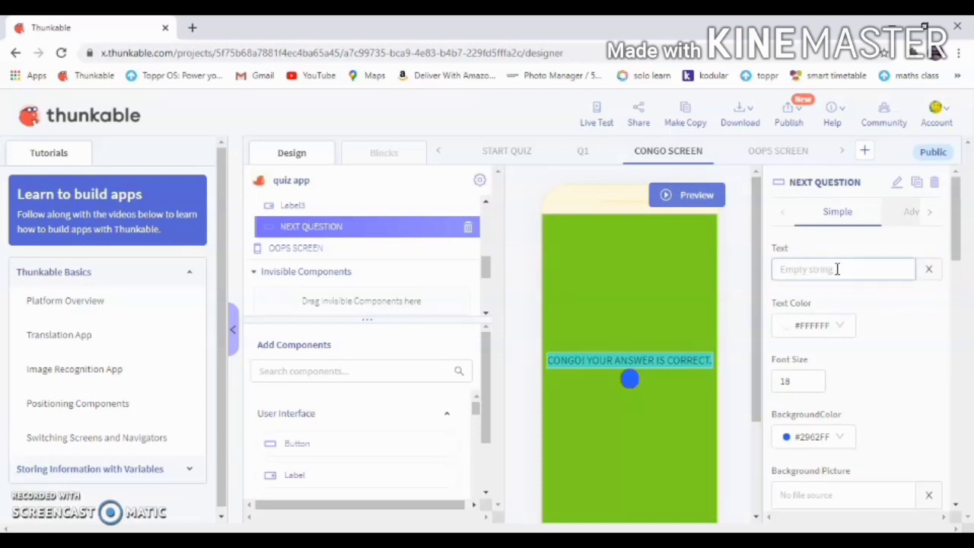
pyautogui.click(839, 272)
pyautogui.write('NEXT ')
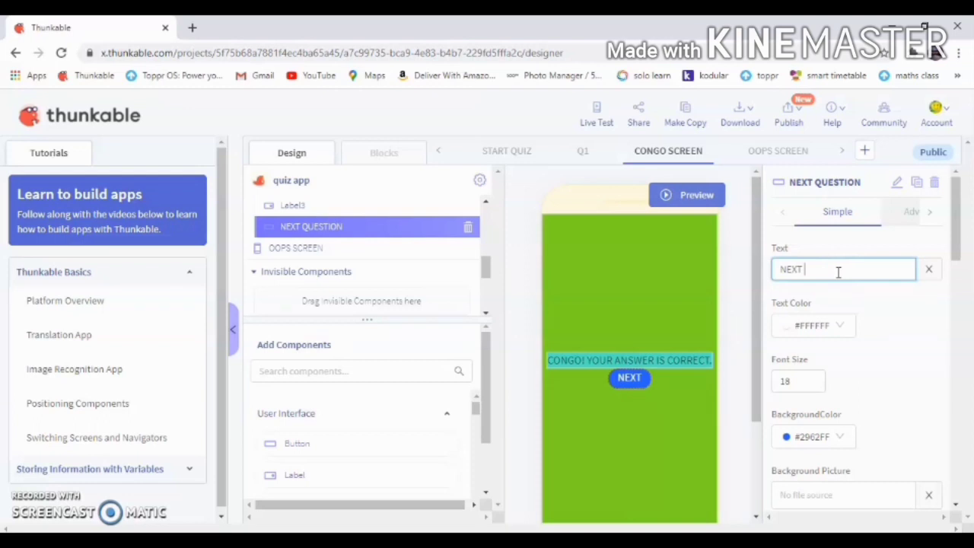
pyautogui.write('QUESTIO')
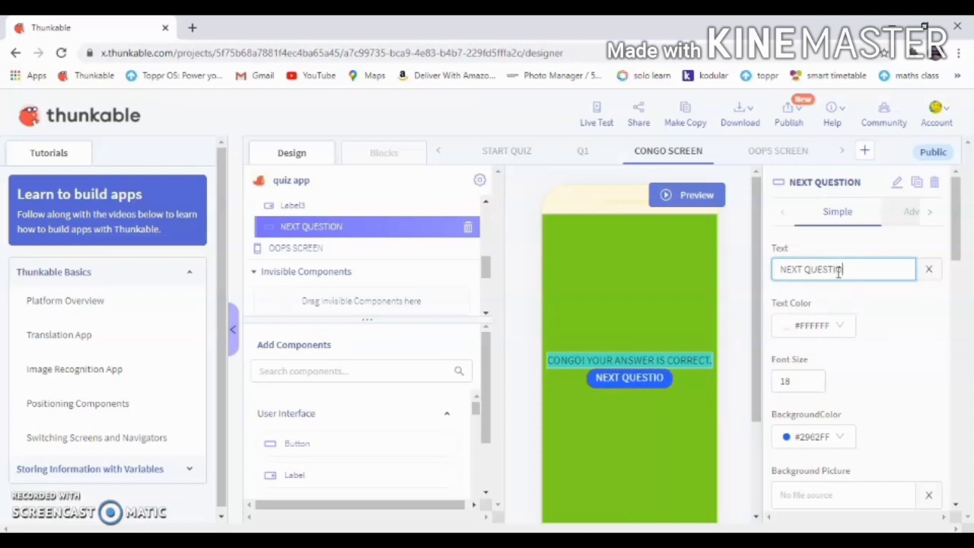
pyautogui.write('N')
# Step: Set the NEXT QUESTION button's border radius to 0 and its top margin to 20 px
pyautogui.moveTo(951, 241); pyautogui.dragTo(965, 442)
pyautogui.doubleClick(860, 318)
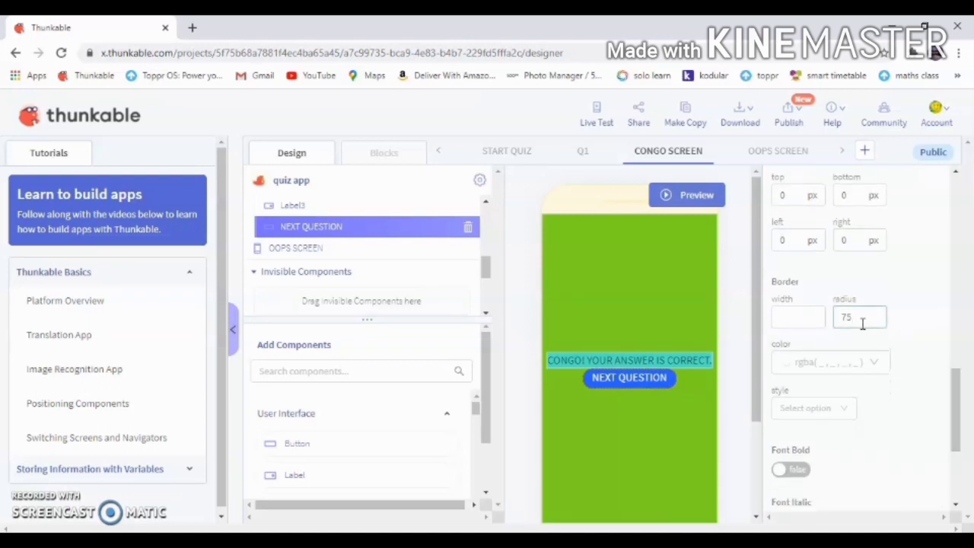
pyautogui.write('0')
pyautogui.moveTo(960, 386); pyautogui.dragTo(961, 336)
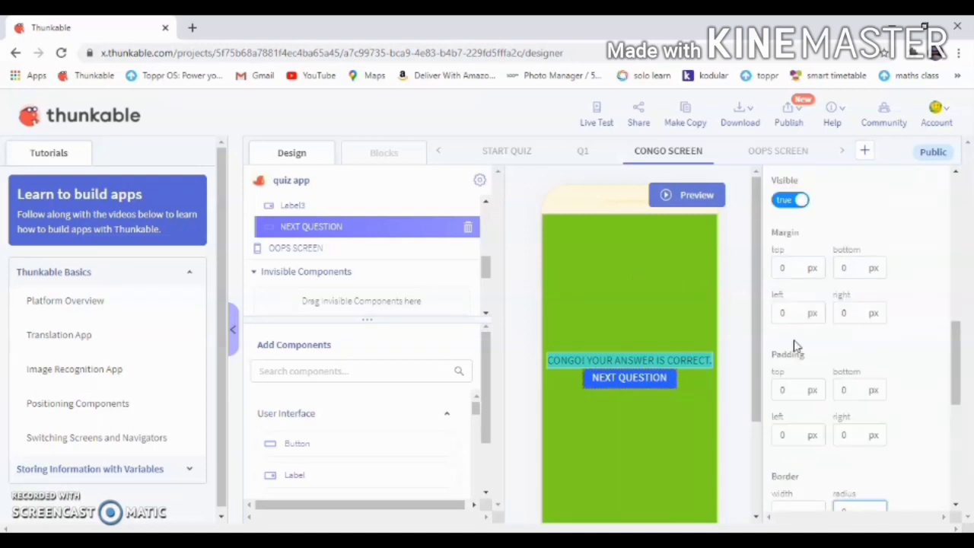
pyautogui.doubleClick(784, 268)
pyautogui.write('20')
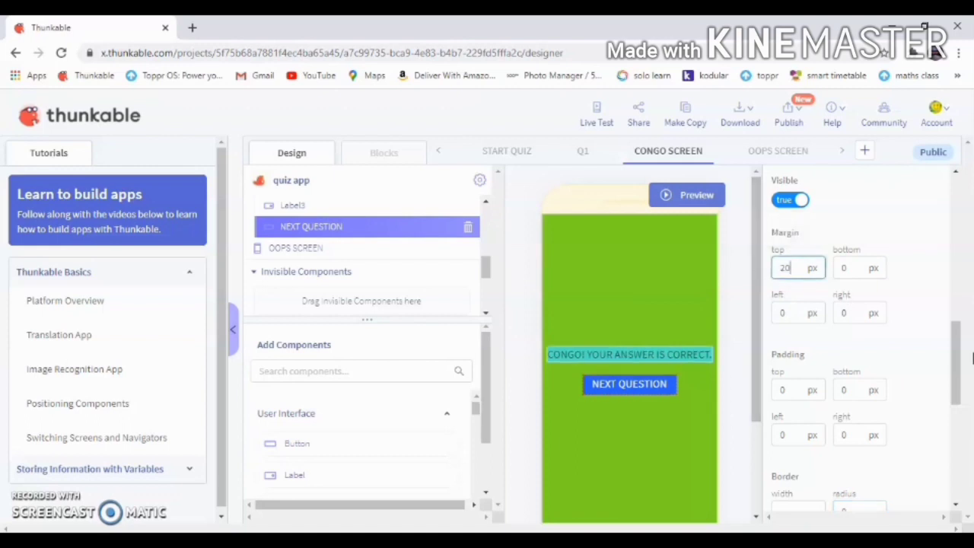
pyautogui.moveTo(956, 363); pyautogui.dragTo(956, 182)
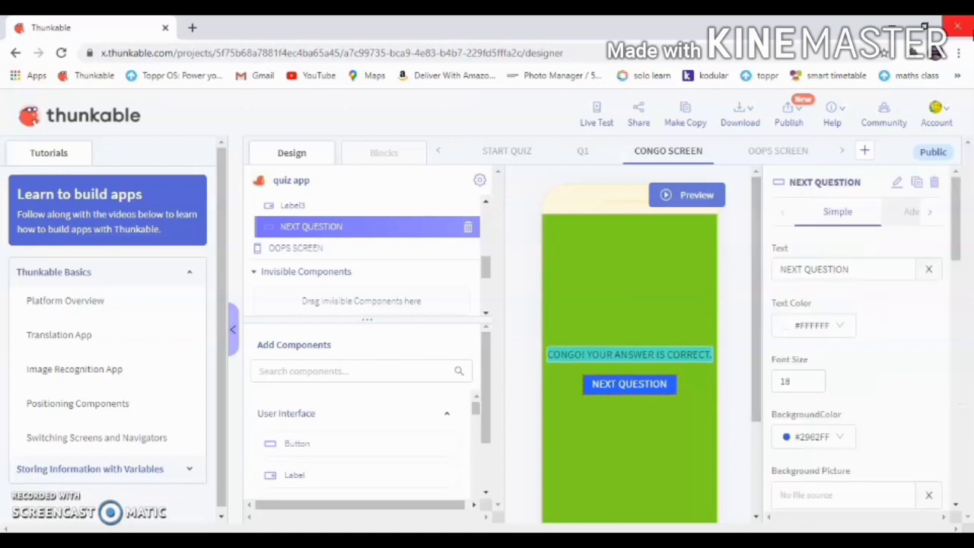
# Step: Add a button to the OOPS SCREEN and place a label directly above it
pyautogui.click(778, 151)
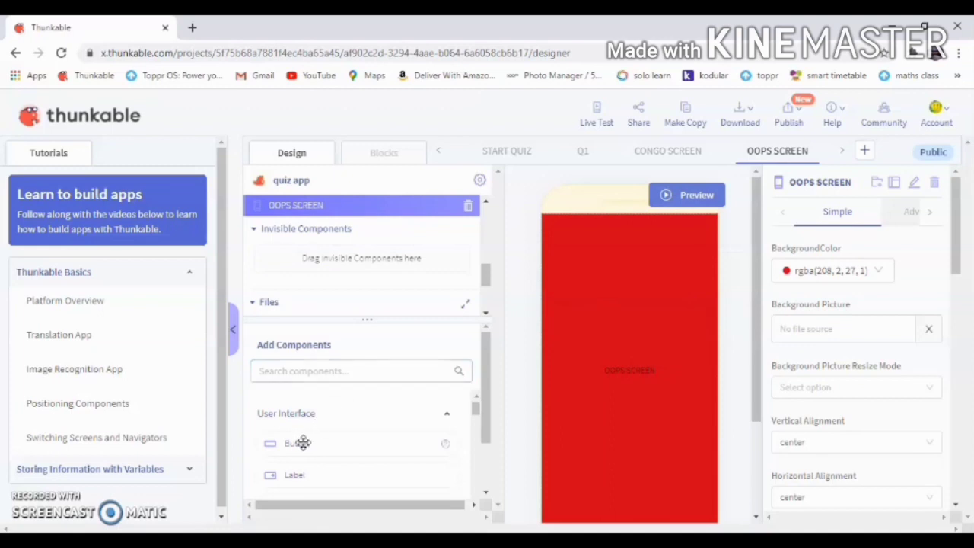
pyautogui.moveTo(300, 441); pyautogui.dragTo(629, 367)
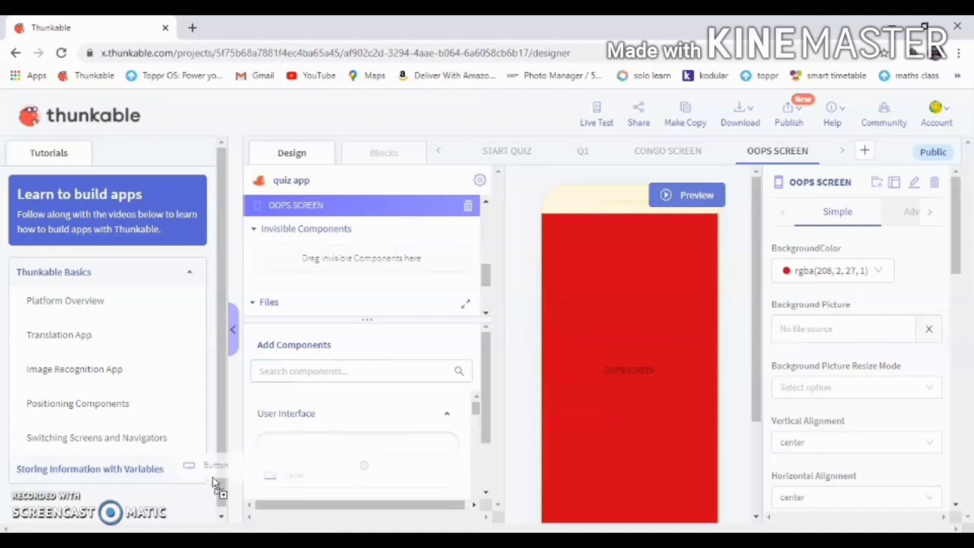
pyautogui.moveTo(301, 459); pyautogui.dragTo(626, 401)
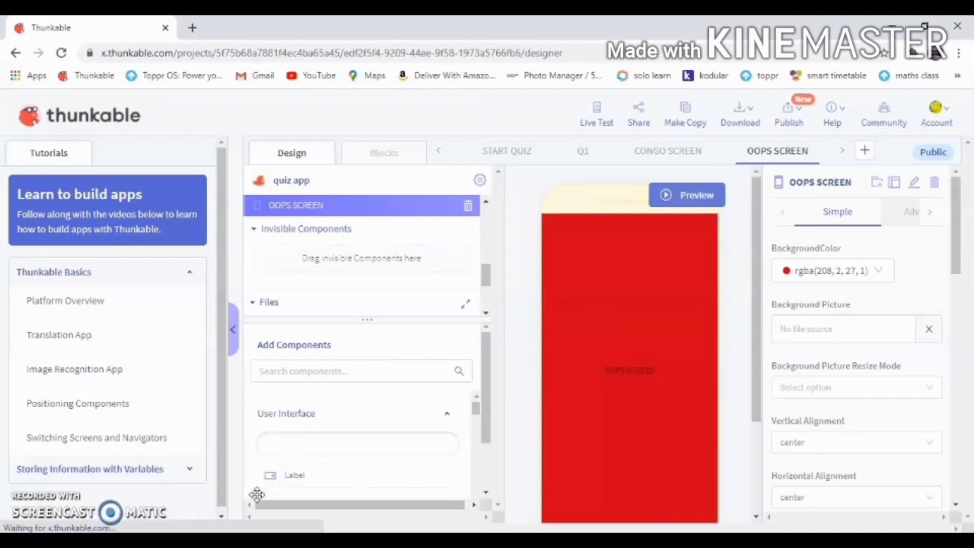
pyautogui.moveTo(282, 478); pyautogui.dragTo(599, 337)
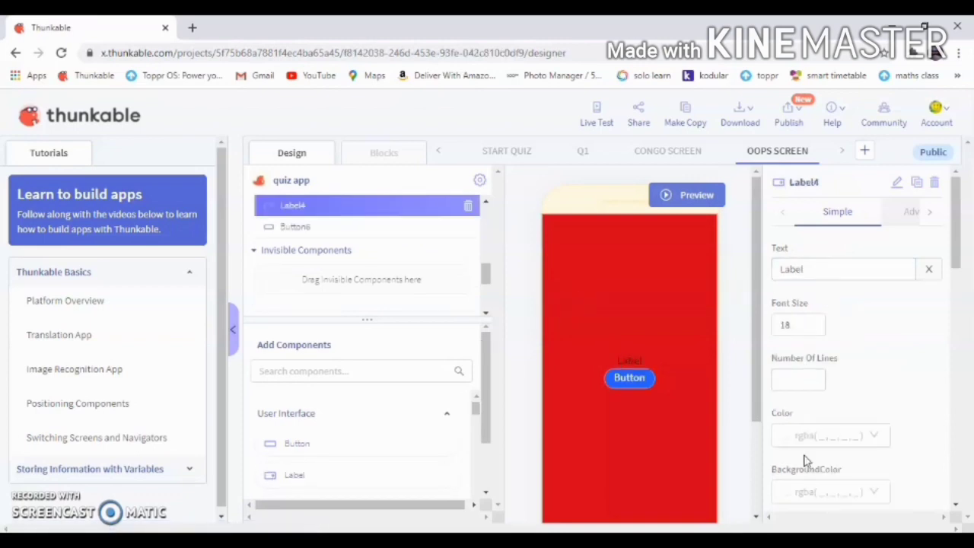
# Step: Set the OOPS SCREEN label's background color to the turquoise swatch, rgba(80, 227, 194, 1)
pyautogui.click(810, 496)
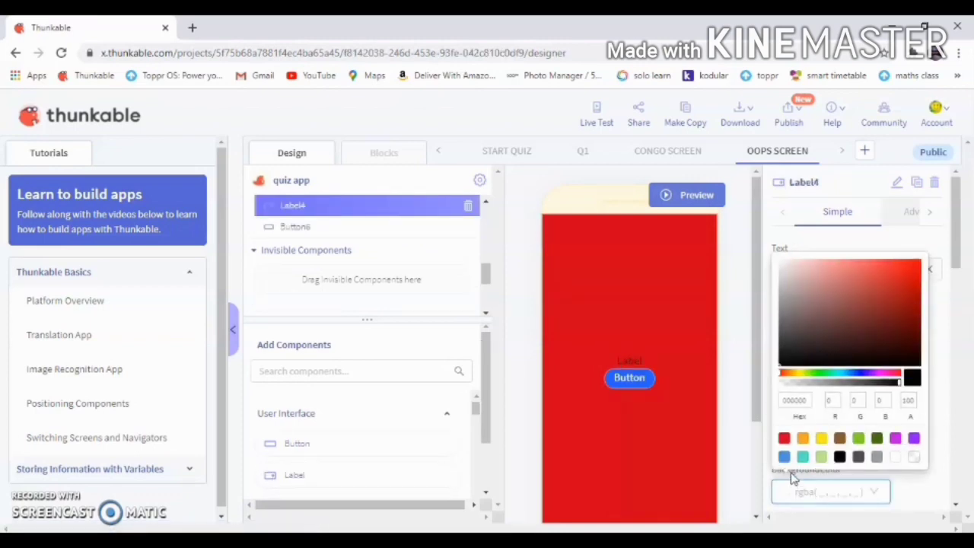
pyautogui.click(802, 458)
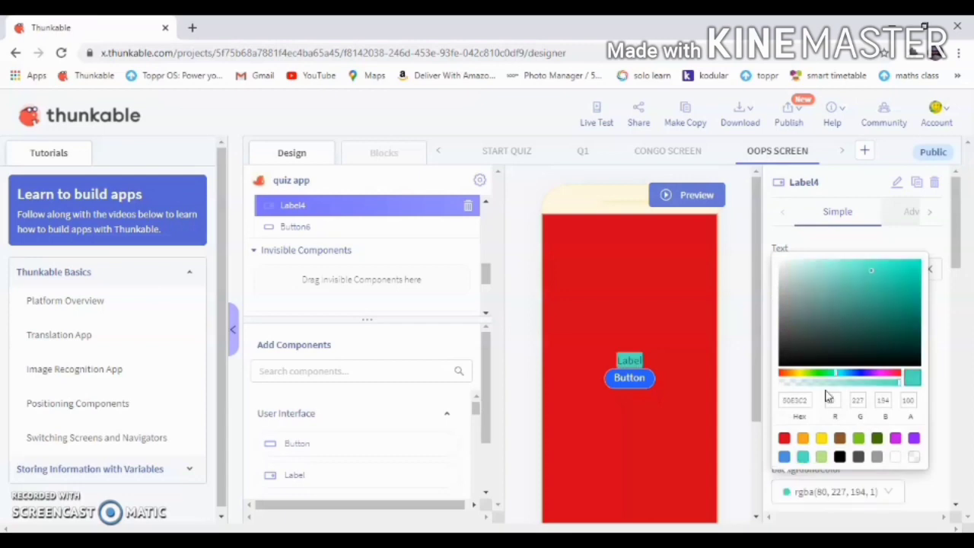
pyautogui.click(892, 246)
# Step: Replace the OOPS SCREEN label's default text with "OOPS! IT'S A WRONG ANSWER."
pyautogui.moveTo(873, 265); pyautogui.dragTo(693, 238)
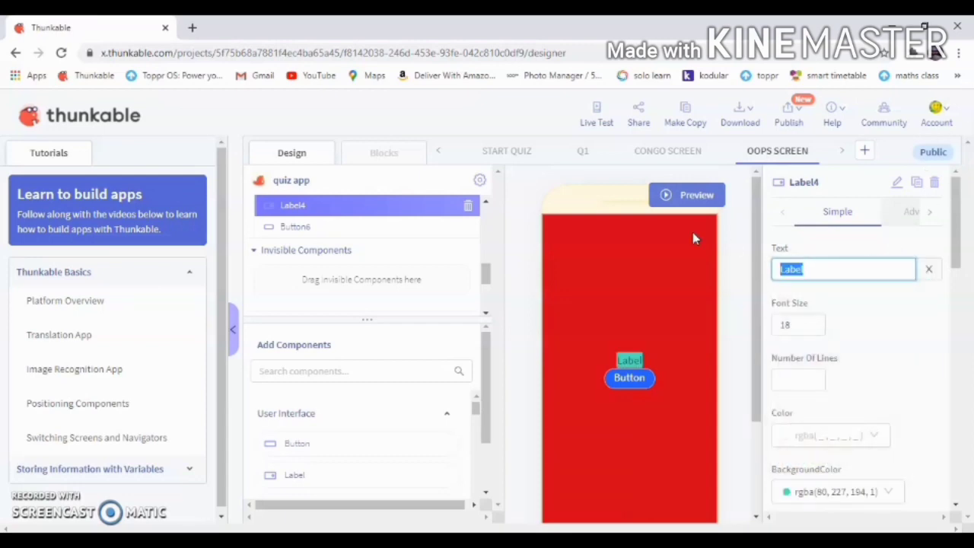
pyautogui.write('OOPS')
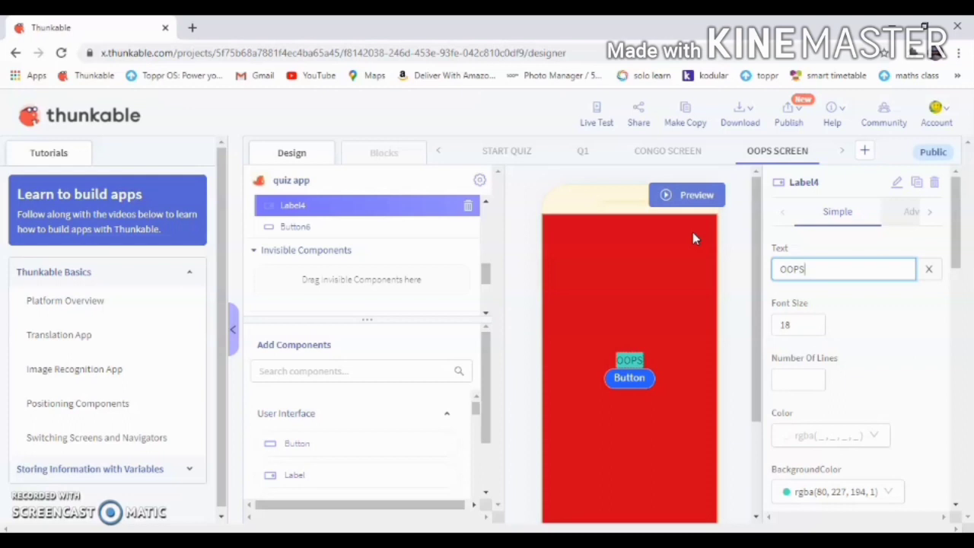
pyautogui.write('! YOU')
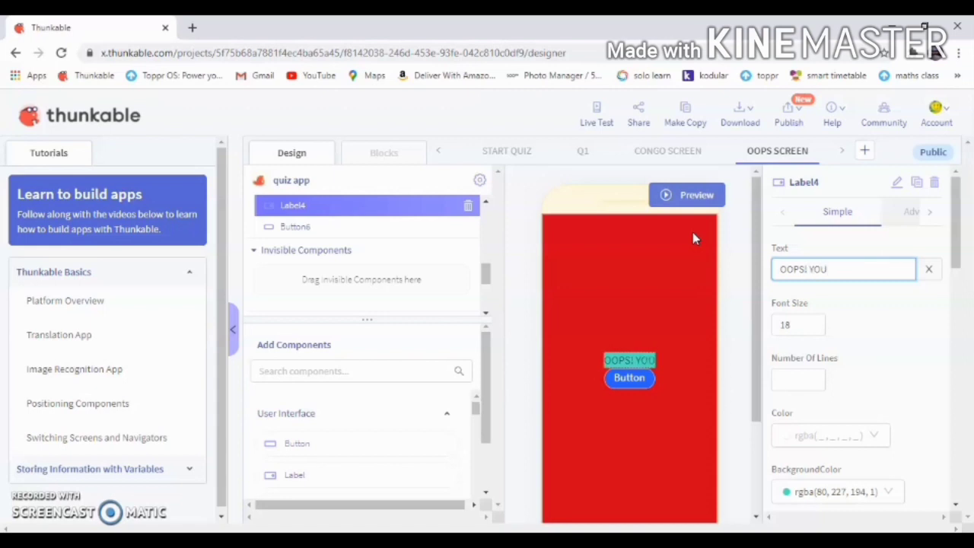
pyautogui.press('BackSpace')
pyautogui.press('BackSpace')
pyautogui.press('BackSpace')
pyautogui.press('BackSpace')
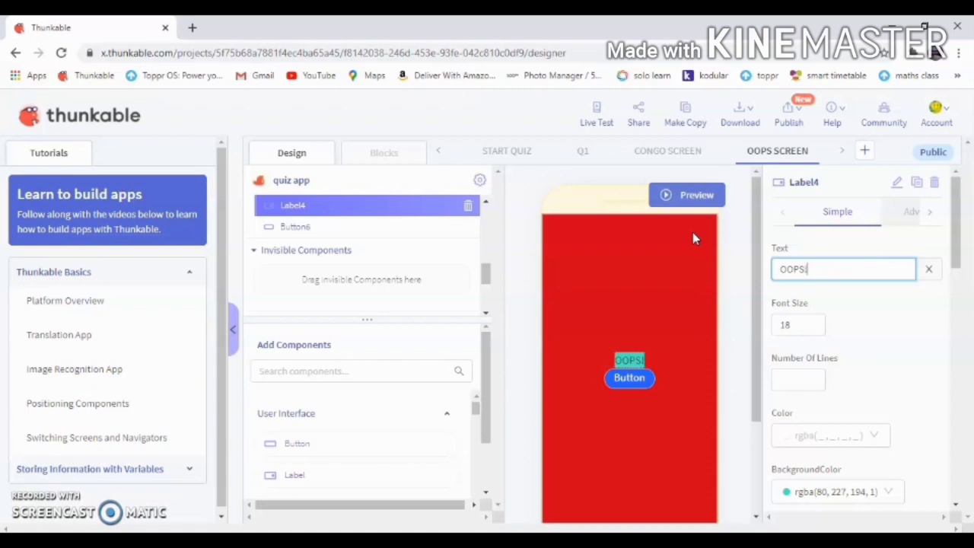
pyautogui.write("IT'S A W")
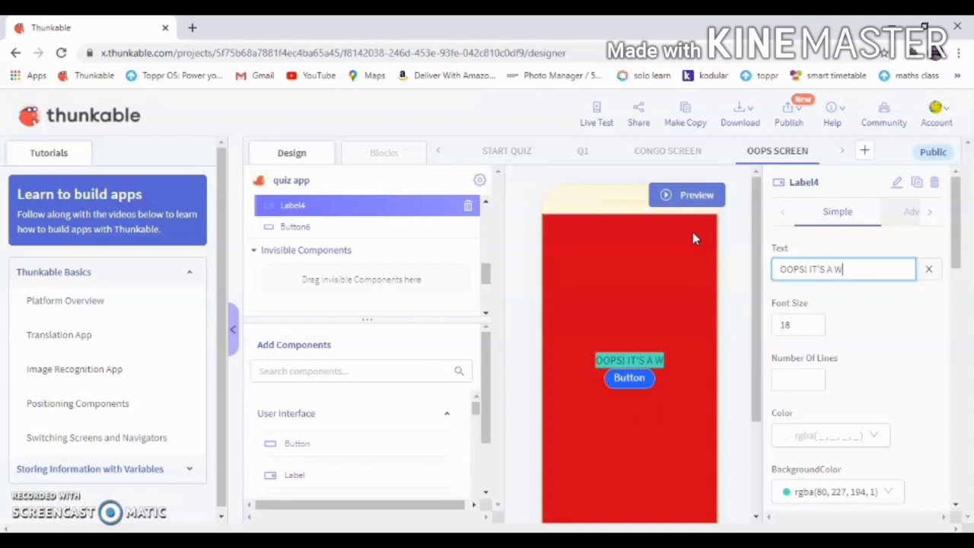
pyautogui.write('RONG AN')
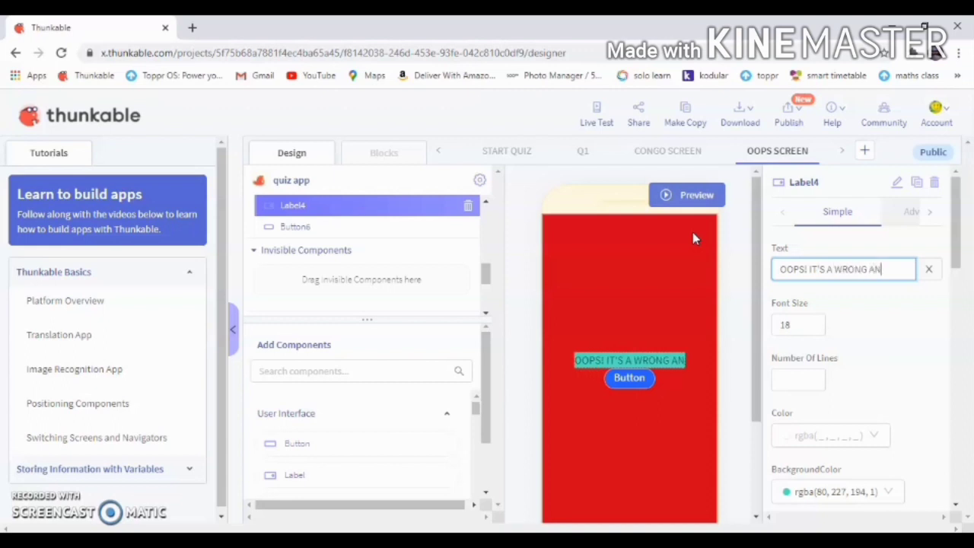
pyautogui.write('SWER')
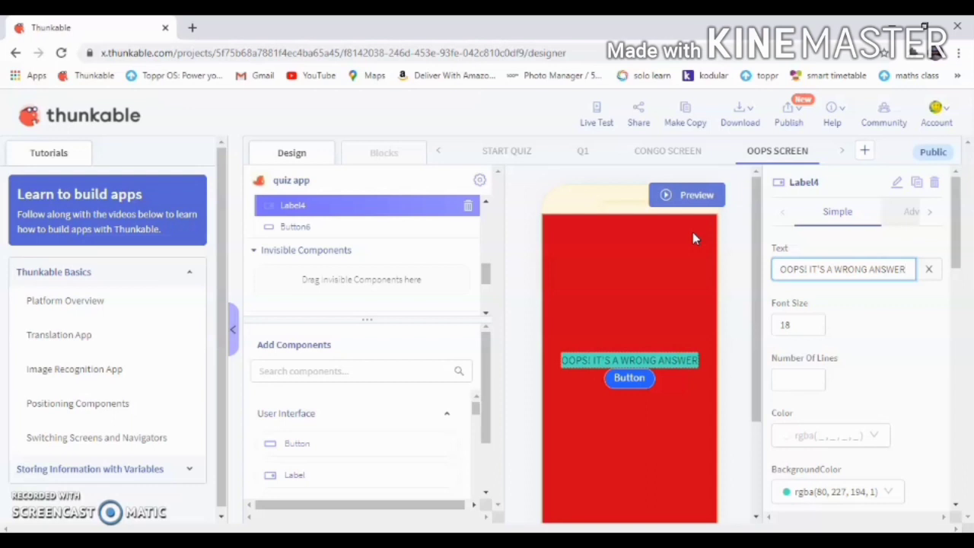
pyautogui.write('.')
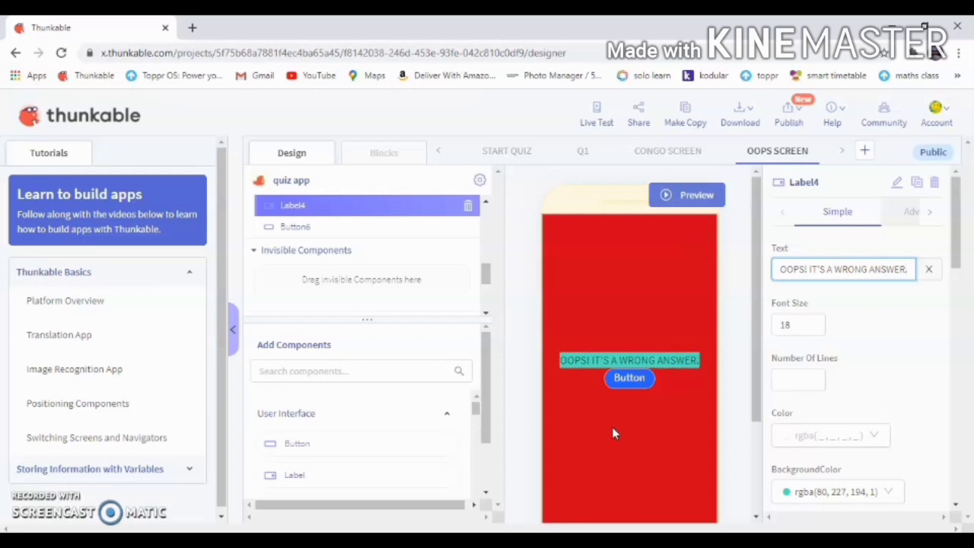
# Step: Set the OOPS SCREEN button's displayed text to "TRY AGAIN" and rename the component to TRY AGAIN
pyautogui.click(630, 390)
pyautogui.doubleClick(853, 269)
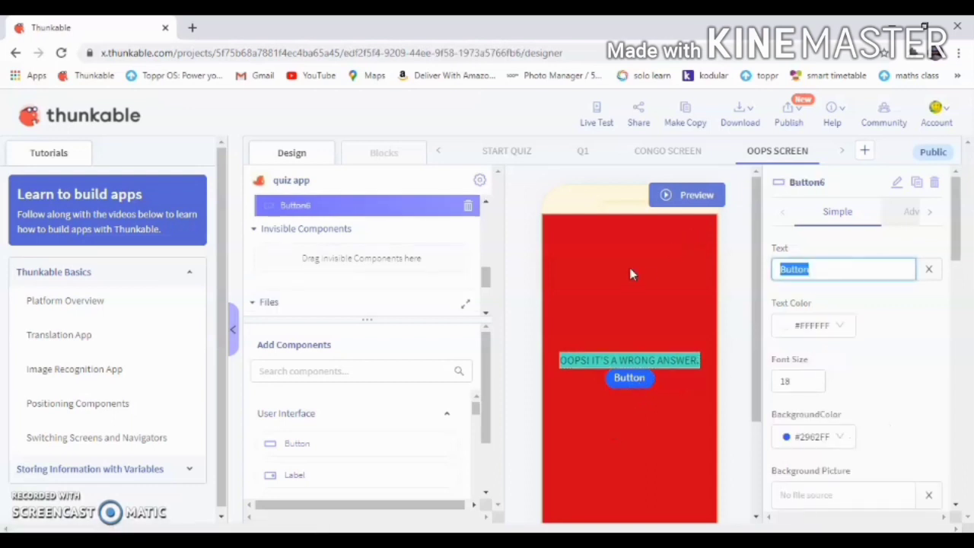
pyautogui.write('TRY AGAIN')
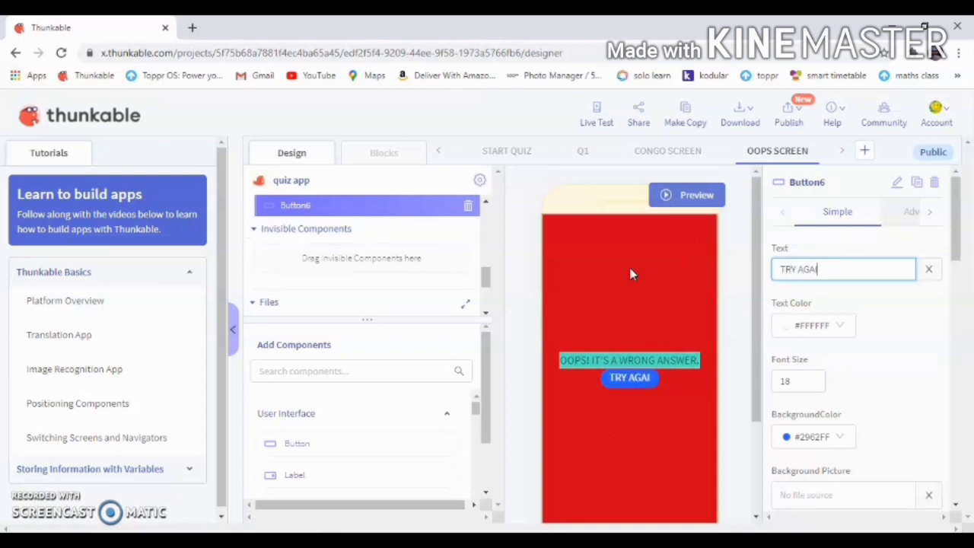
pyautogui.click(897, 183)
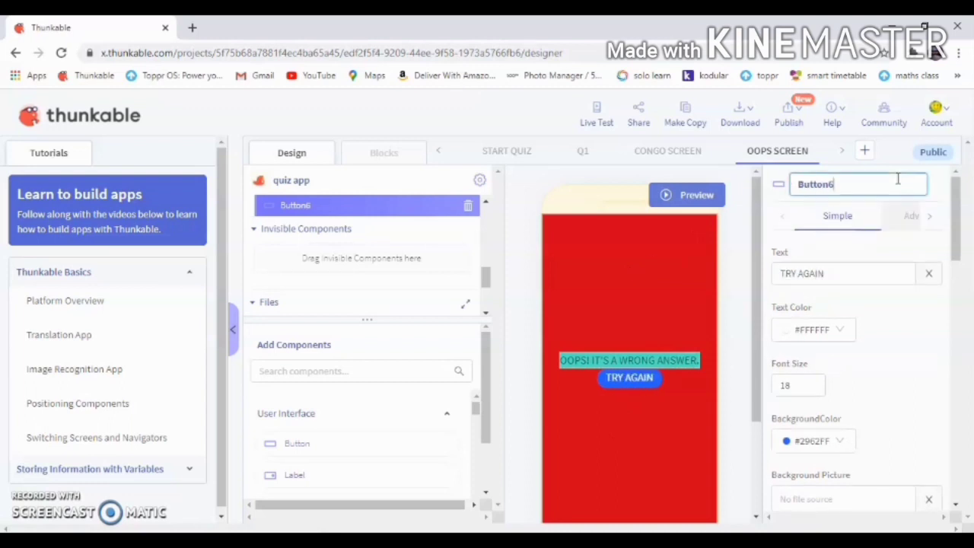
pyautogui.write('TRY AGAIN')
pyautogui.press('Return')
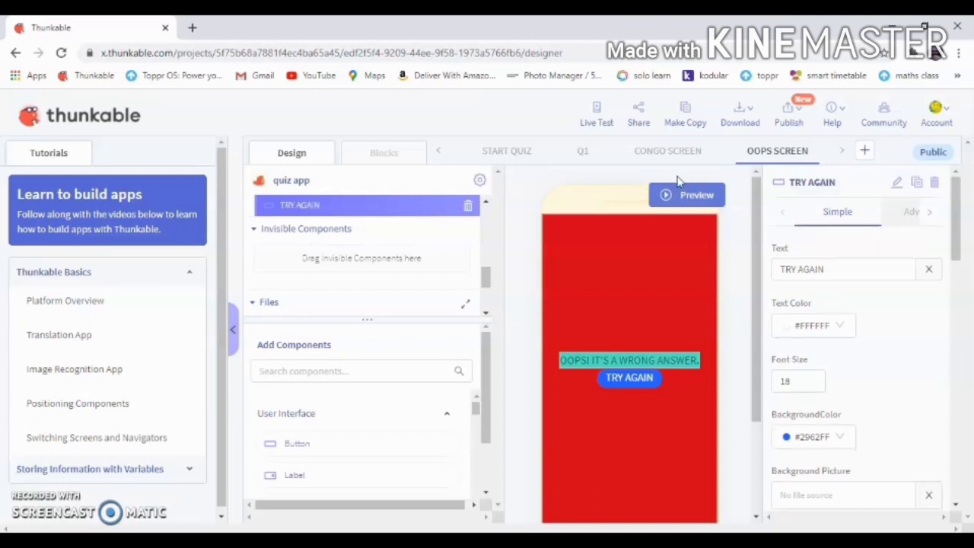
# Step: Set the TRY AGAIN button's border radius to 0 and its top margin to 20 px
pyautogui.moveTo(960, 233); pyautogui.dragTo(957, 466)
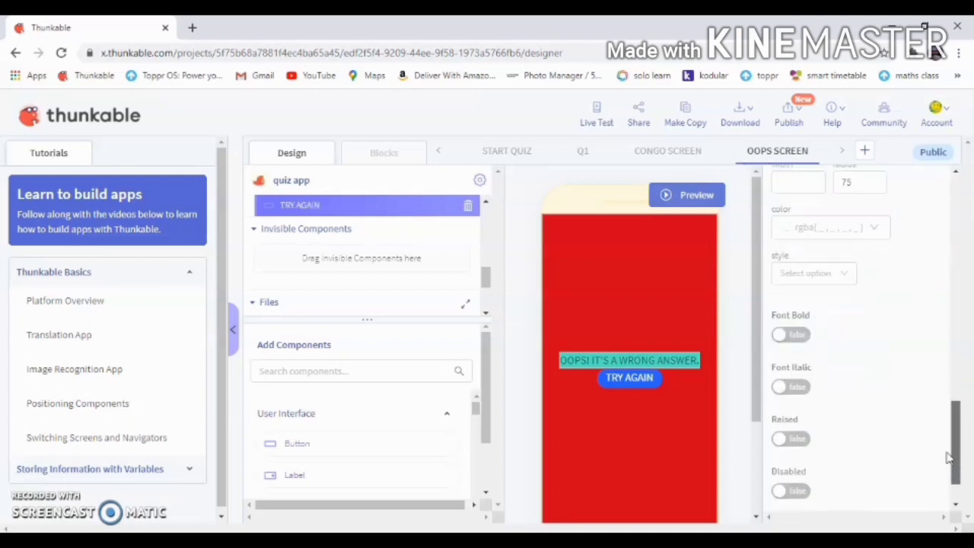
pyautogui.click(858, 181)
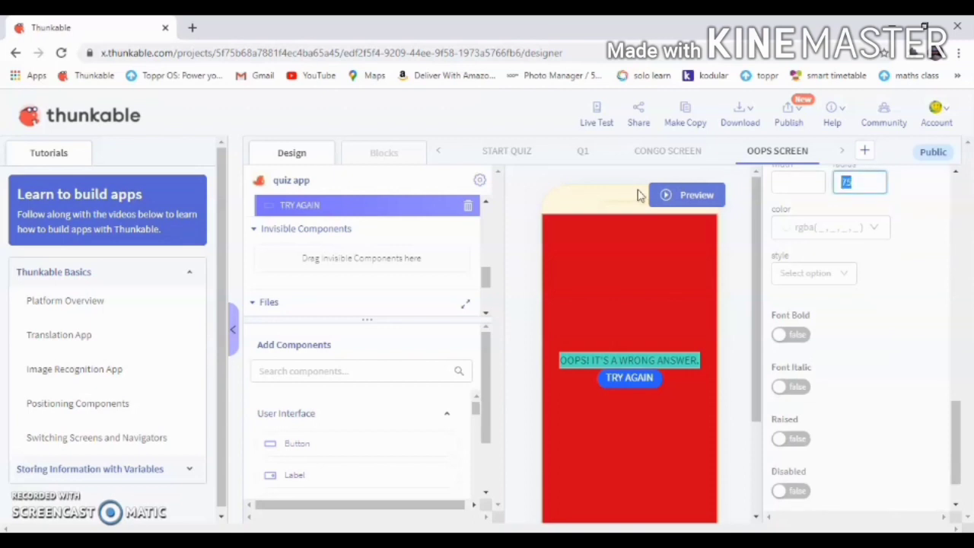
pyautogui.write('0')
pyautogui.moveTo(947, 432); pyautogui.dragTo(956, 335)
pyautogui.click(793, 279)
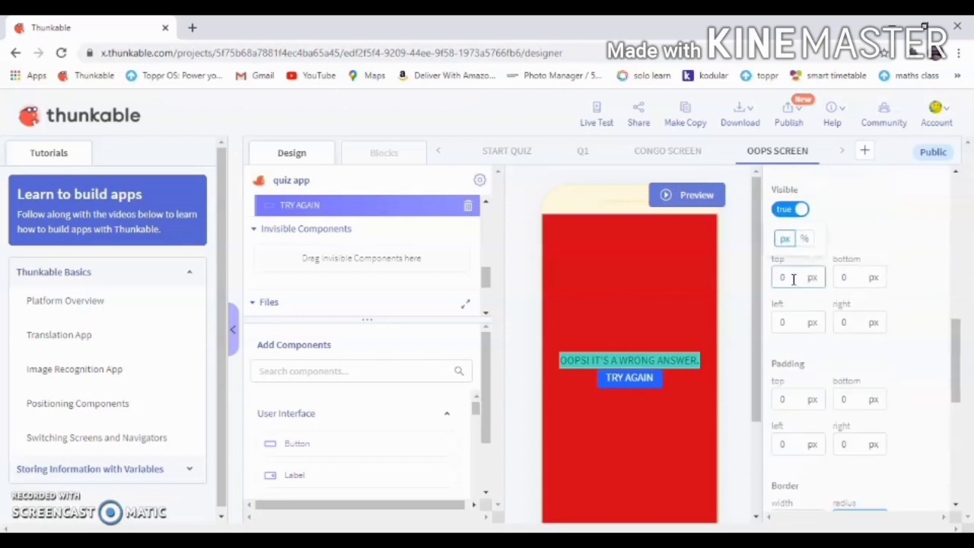
pyautogui.moveTo(793, 279); pyautogui.dragTo(765, 282)
pyautogui.write('20')
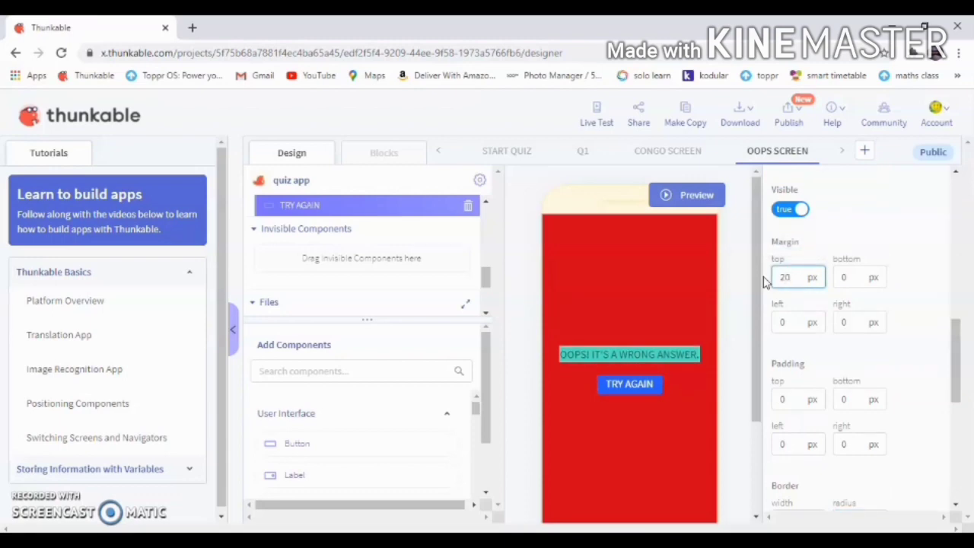
pyautogui.moveTo(959, 344); pyautogui.dragTo(971, 102)
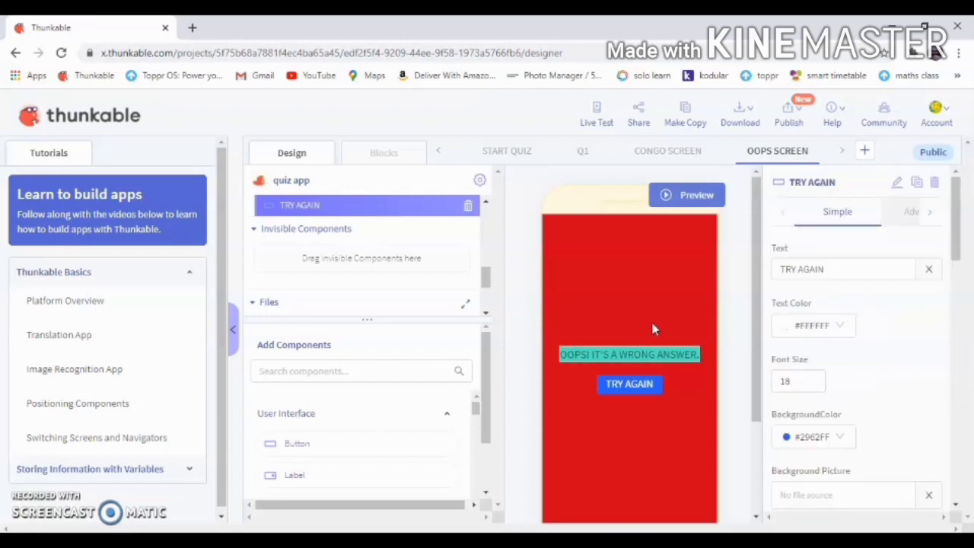
# Step: On the Q1 screen, rename the first answer button's component to NARENDRA MODI JII
pyautogui.click(666, 150)
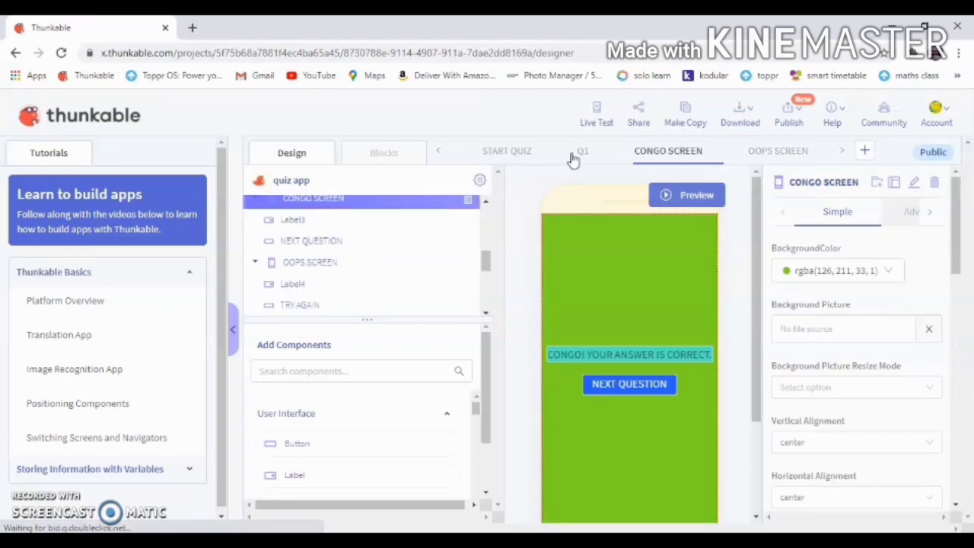
pyautogui.click(582, 154)
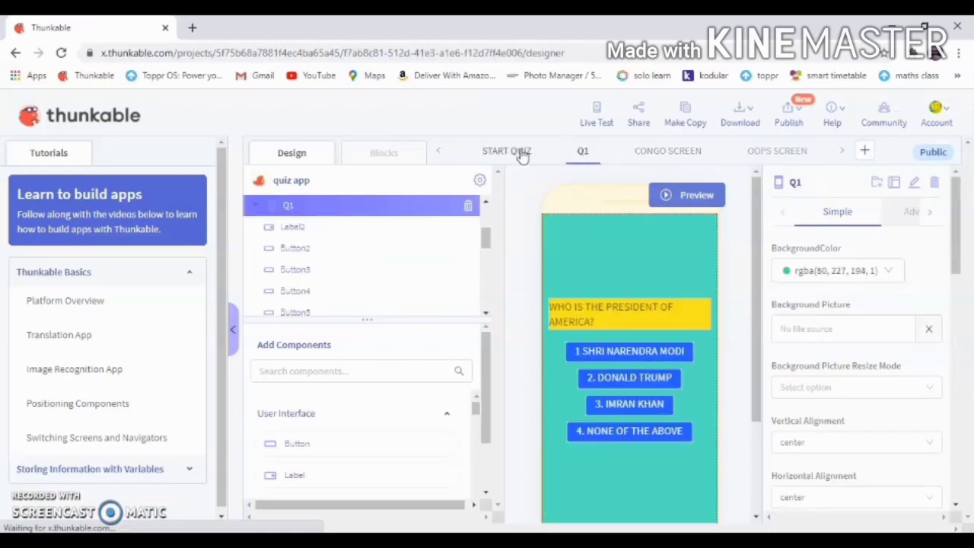
pyautogui.click(512, 152)
pyautogui.click(585, 154)
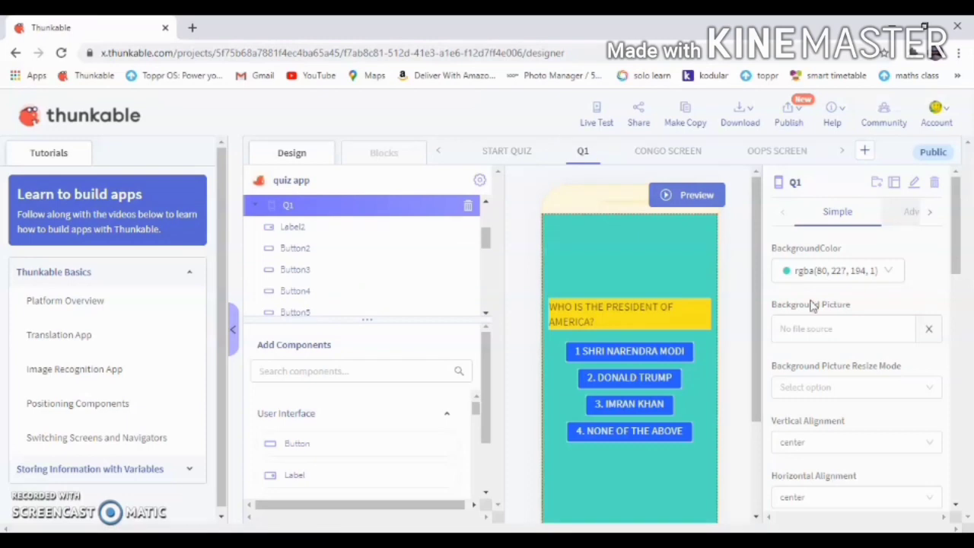
pyautogui.click(677, 359)
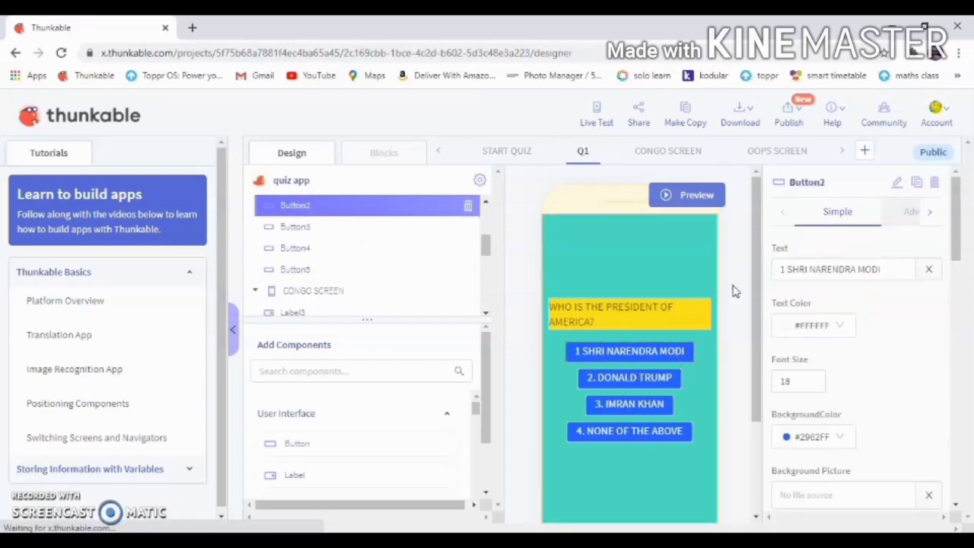
pyautogui.click(898, 182)
pyautogui.write('N')
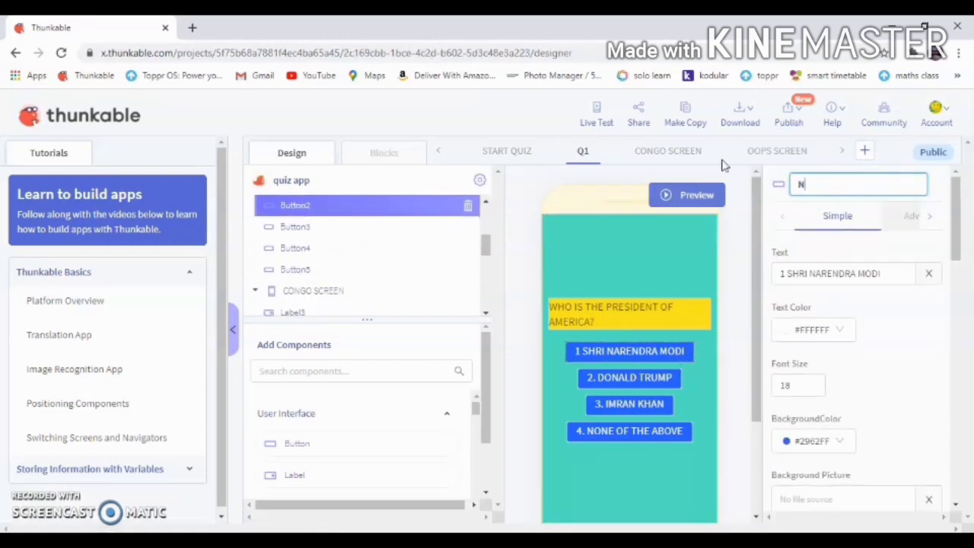
pyautogui.write('ARENDRA MODI')
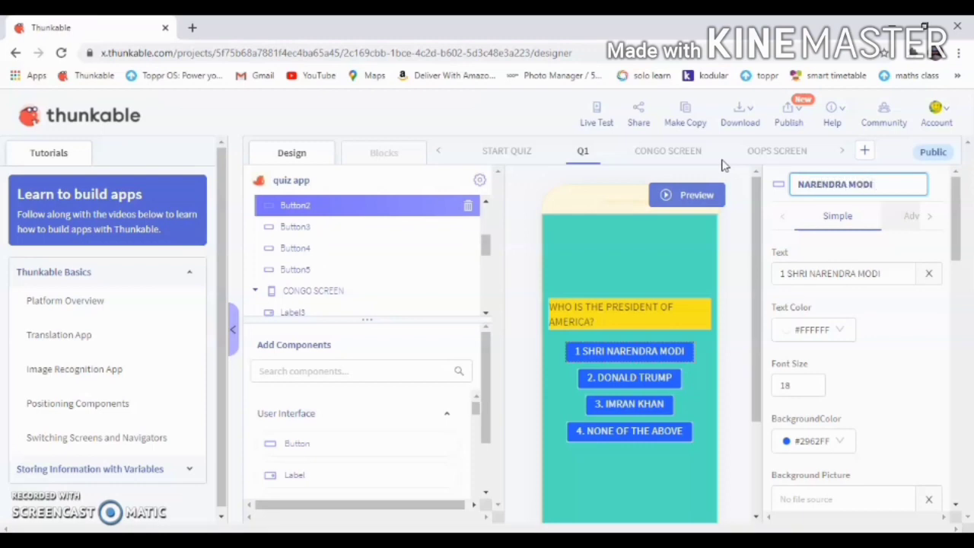
pyautogui.write(' JII')
pyautogui.click(874, 221)
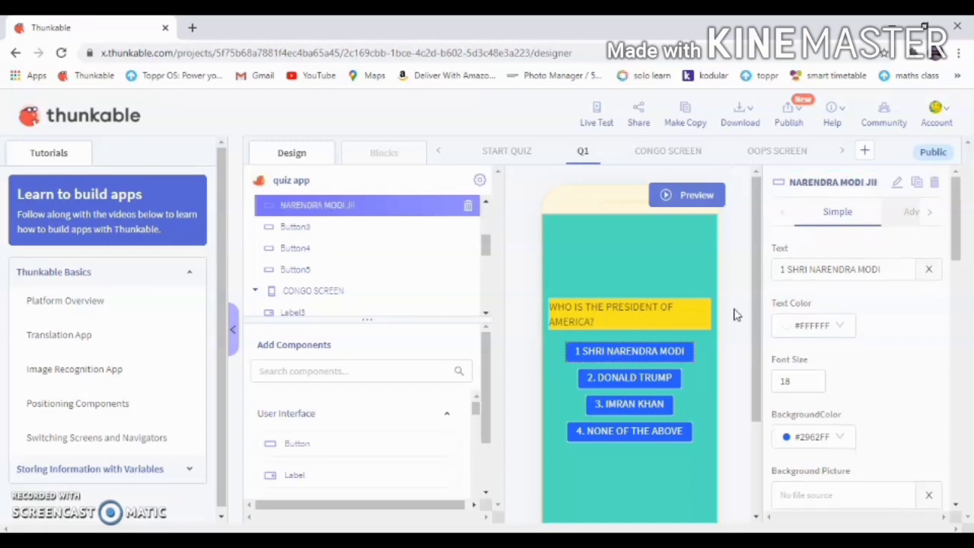
# Step: Rename the second answer button's component on Q1 to DONALD TRUMP
pyautogui.click(670, 375)
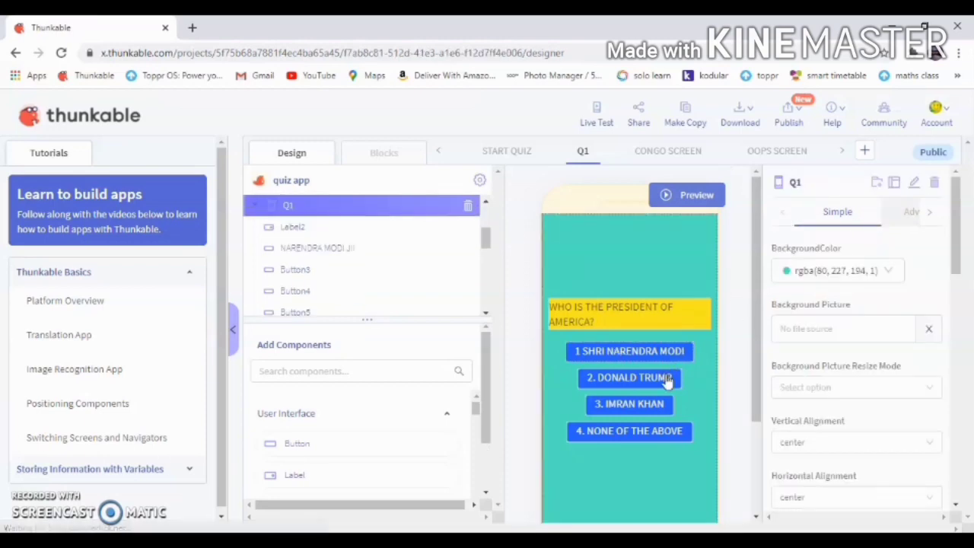
pyautogui.click(667, 378)
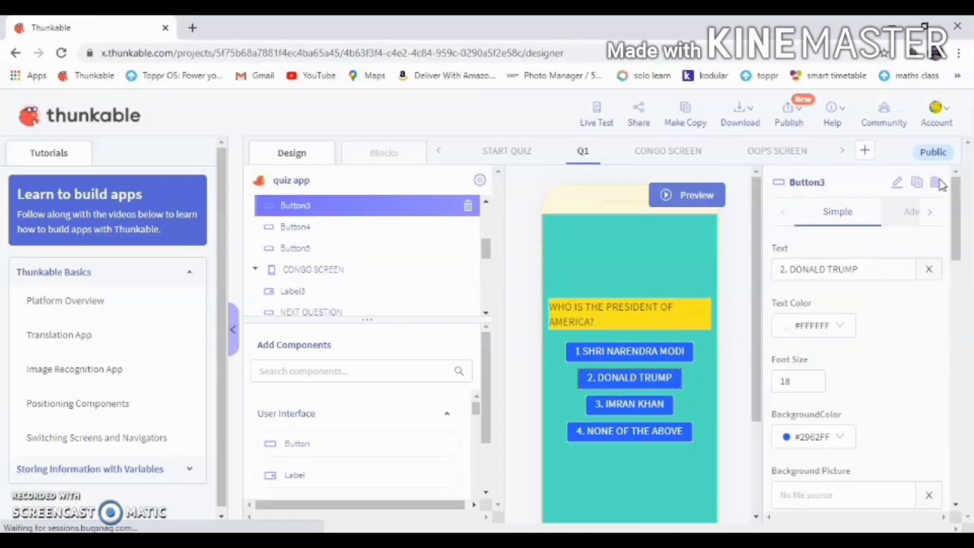
pyautogui.click(896, 186)
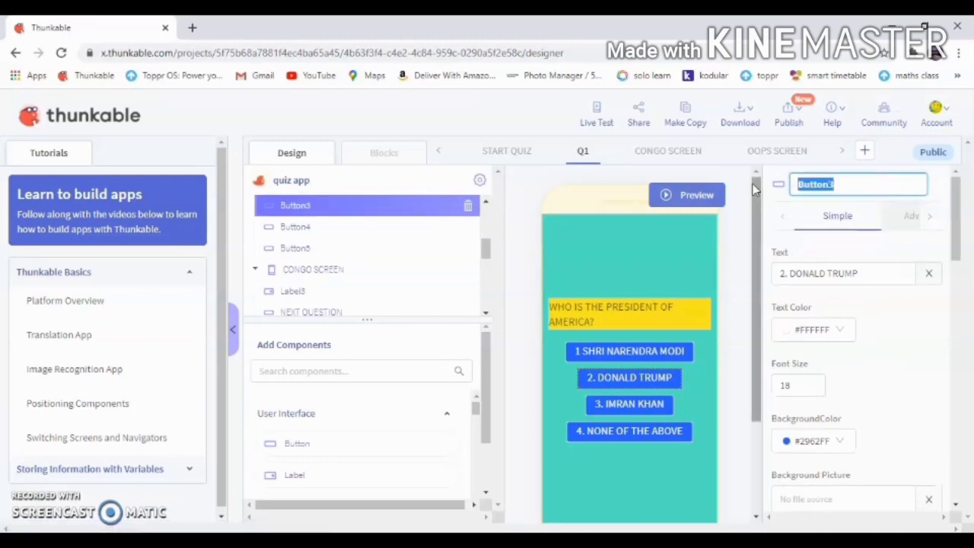
pyautogui.write('DON')
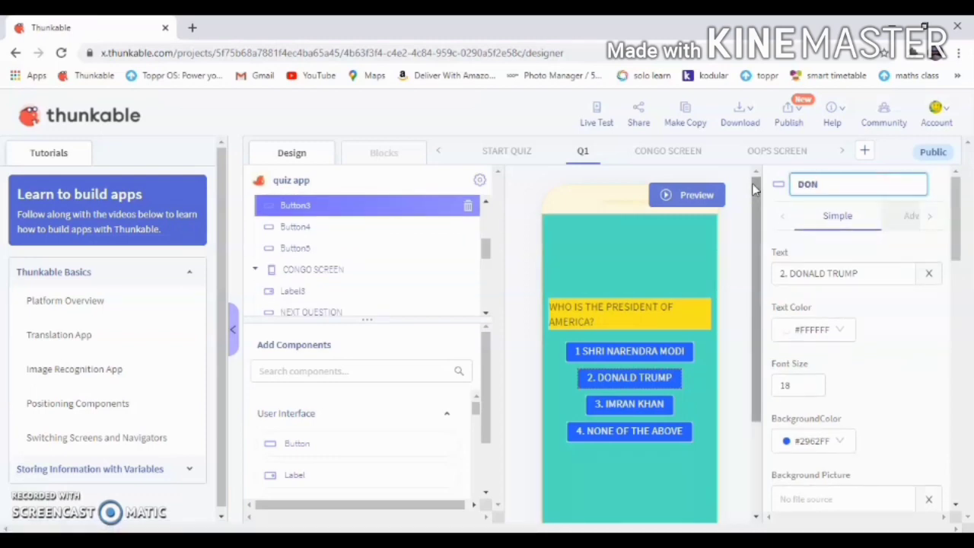
pyautogui.write('L')
pyautogui.write('ALD')
pyautogui.write(' TRUMP')
pyautogui.press('Return')
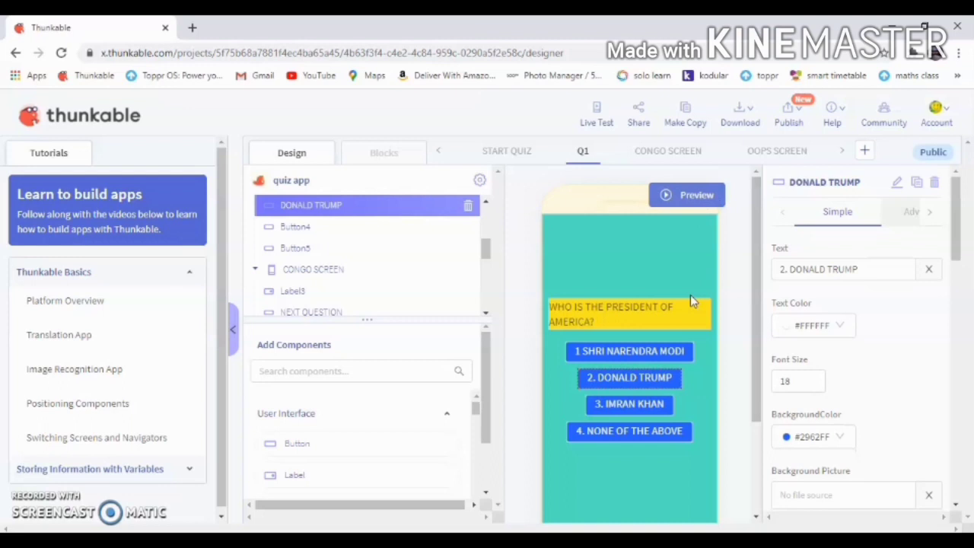
# Step: Rename the third answer button's component on Q1 to IMRAN KHAN
pyautogui.click(624, 405)
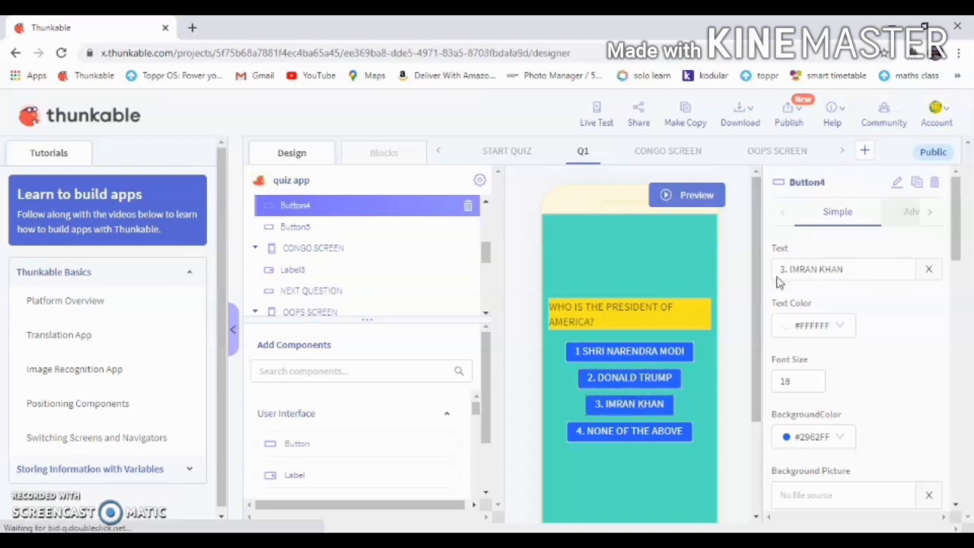
pyautogui.click(896, 182)
pyautogui.write('IMRA')
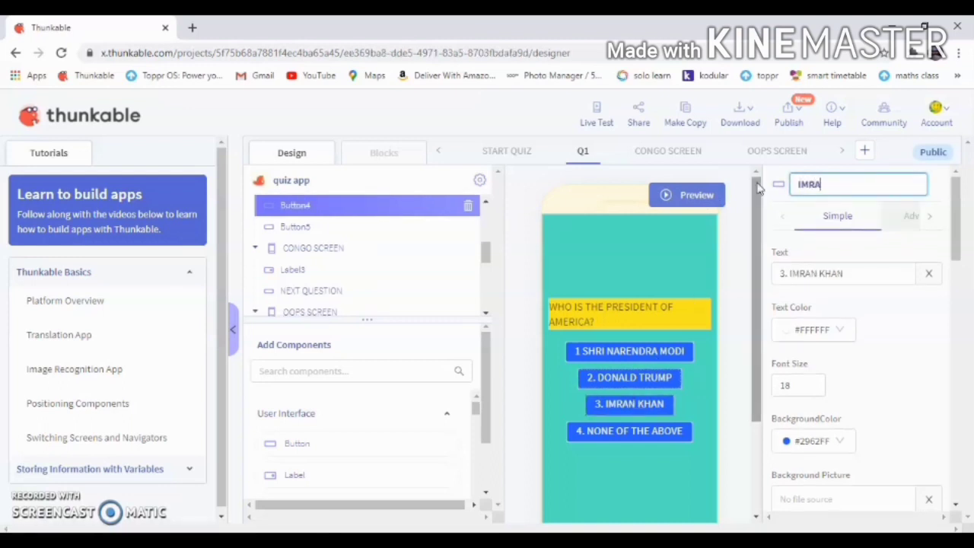
pyautogui.write('N KHAN')
pyautogui.press('Return')
# Step: Rename the fourth answer button's component on Q1 to NONE
pyautogui.click(653, 431)
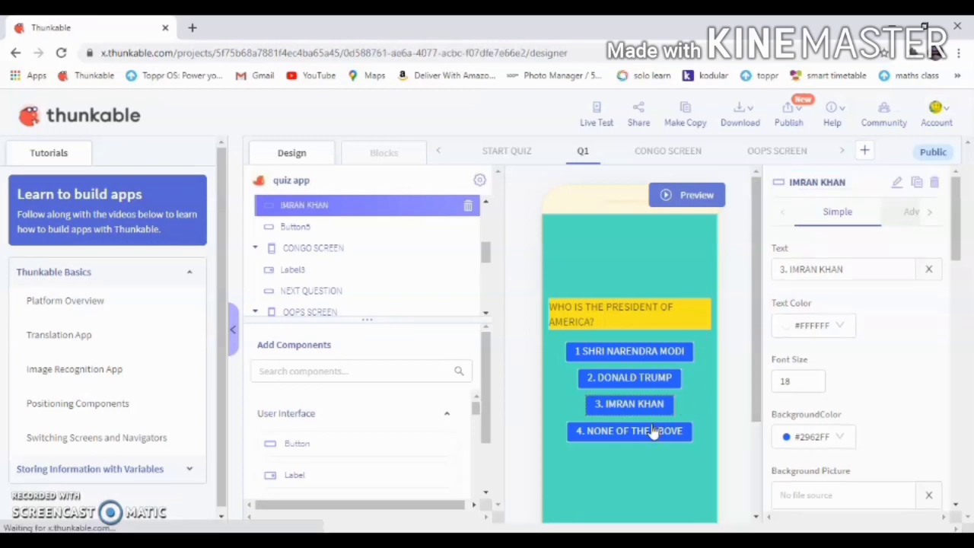
pyautogui.click(897, 188)
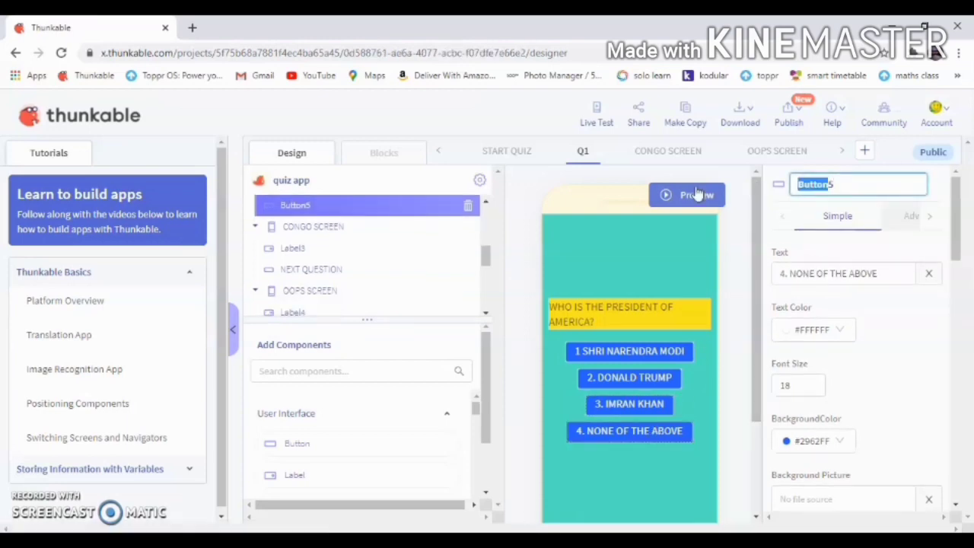
pyautogui.write('NONEE')
pyautogui.press('Return')
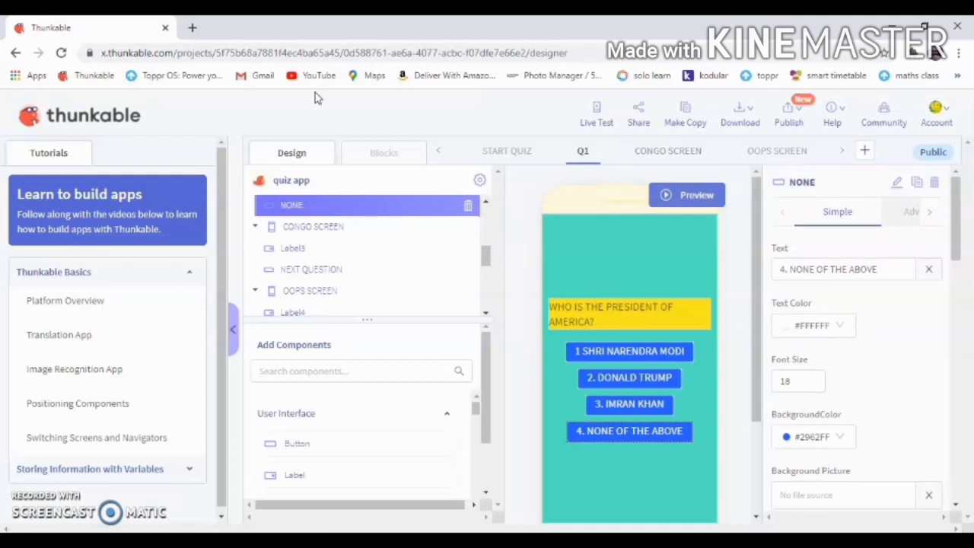
# Step: In Q1's blocks, add a Click event for NARENDRA MODI JII and make three copies of it
pyautogui.click(375, 160)
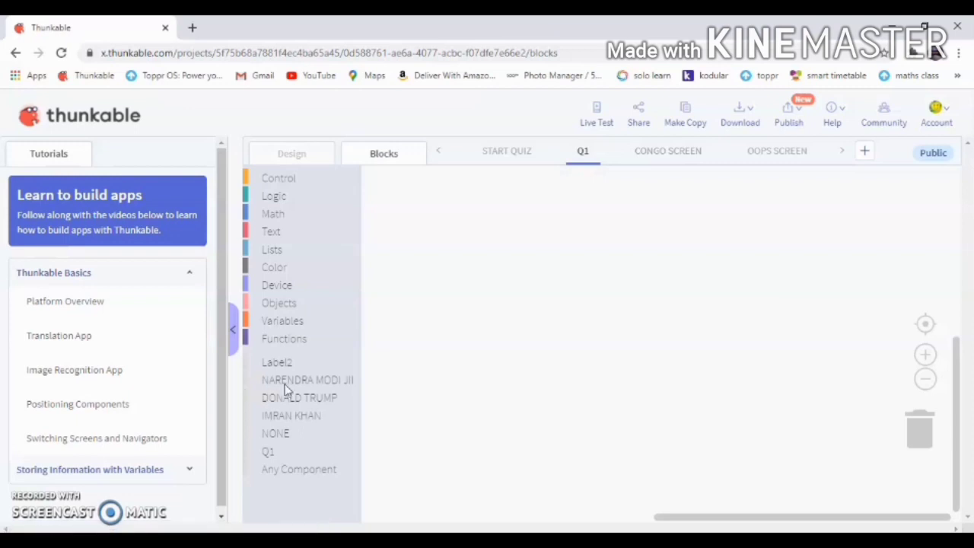
pyautogui.click(307, 379)
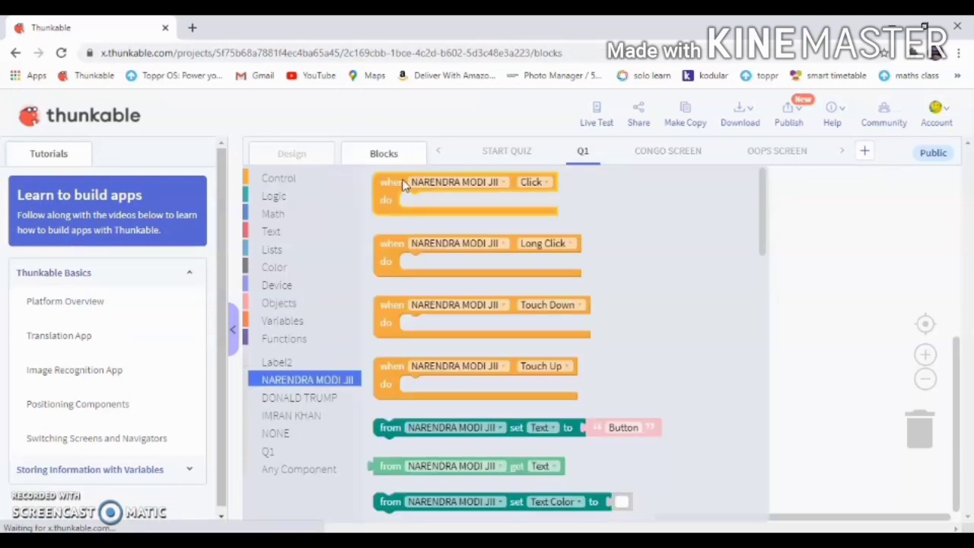
pyautogui.moveTo(392, 184); pyautogui.dragTo(392, 185)
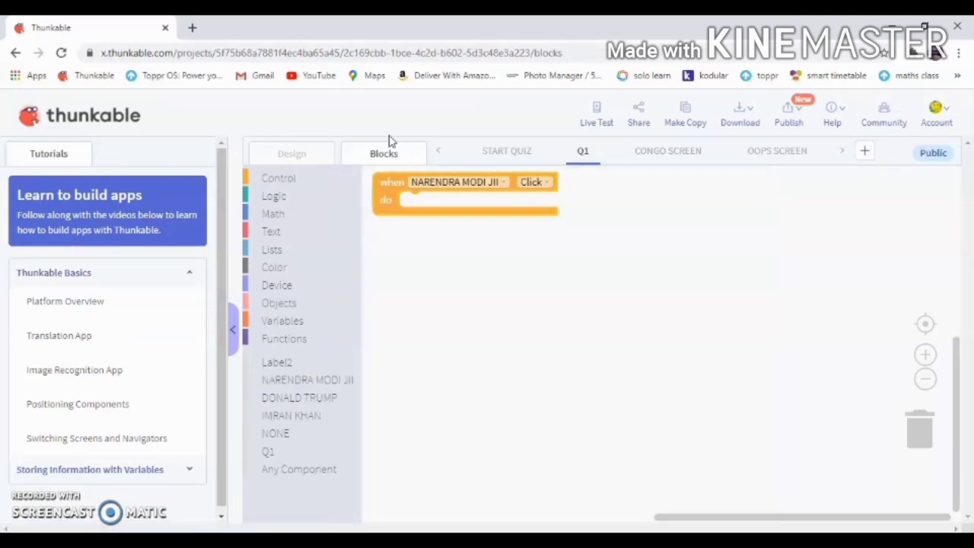
pyautogui.hotkey('ctrl', 'c')
pyautogui.hotkey('ctrl', 'v')
pyautogui.hotkey('ctrl', 'v')
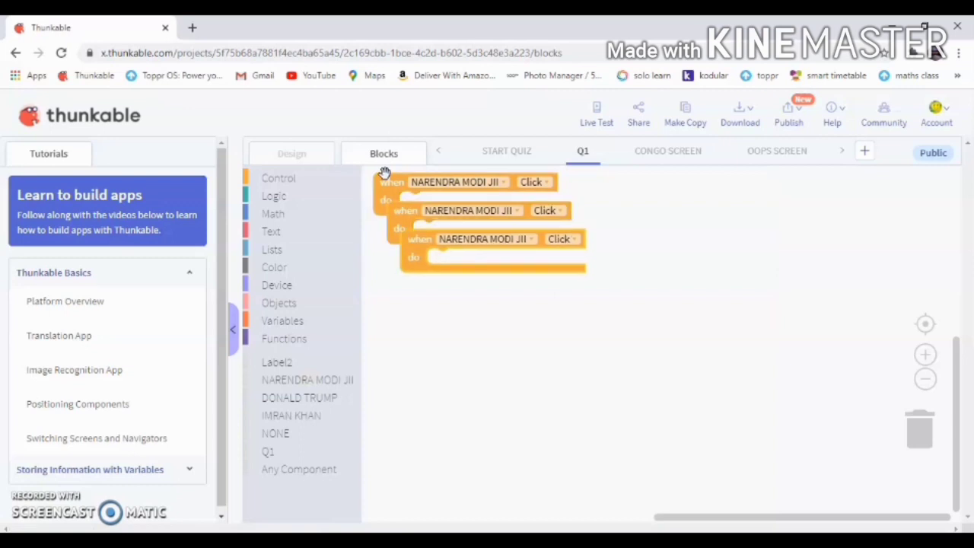
pyautogui.hotkey('ctrl', 'v')
# Step: Assign the three copied Click events to DONALD TRUMP, IMRAN KHAN and NONE, and arrange the blocks in a column without overlaps
pyautogui.click(461, 212)
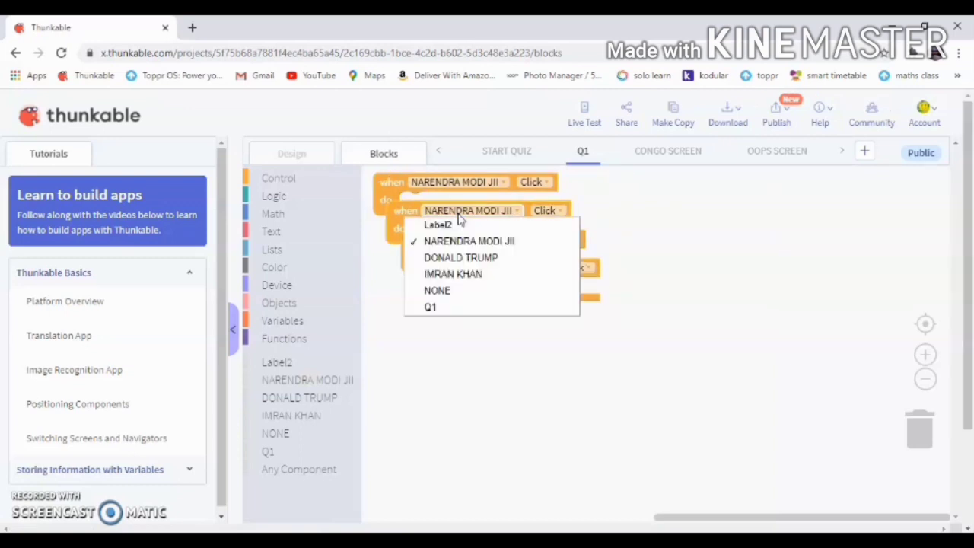
pyautogui.click(468, 259)
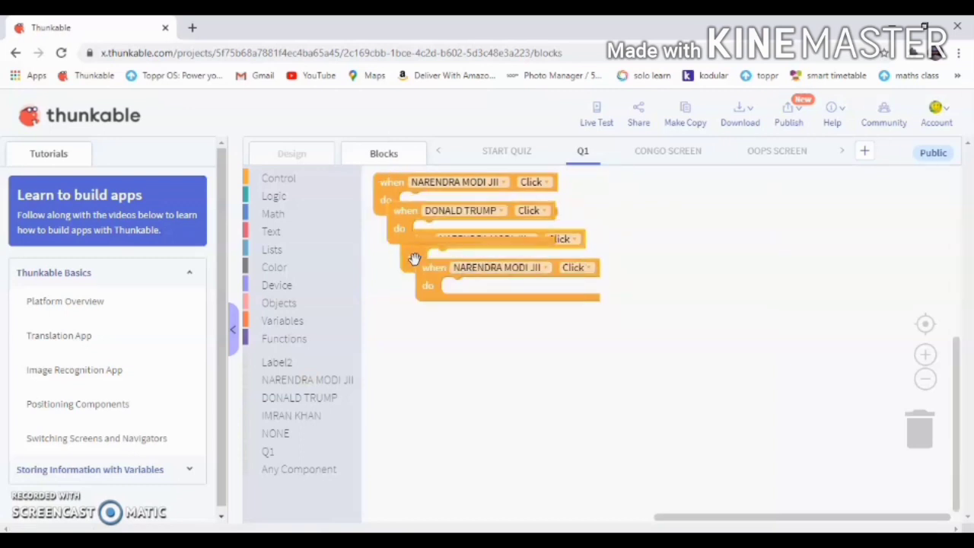
pyautogui.moveTo(414, 259); pyautogui.dragTo(397, 388)
pyautogui.click(472, 371)
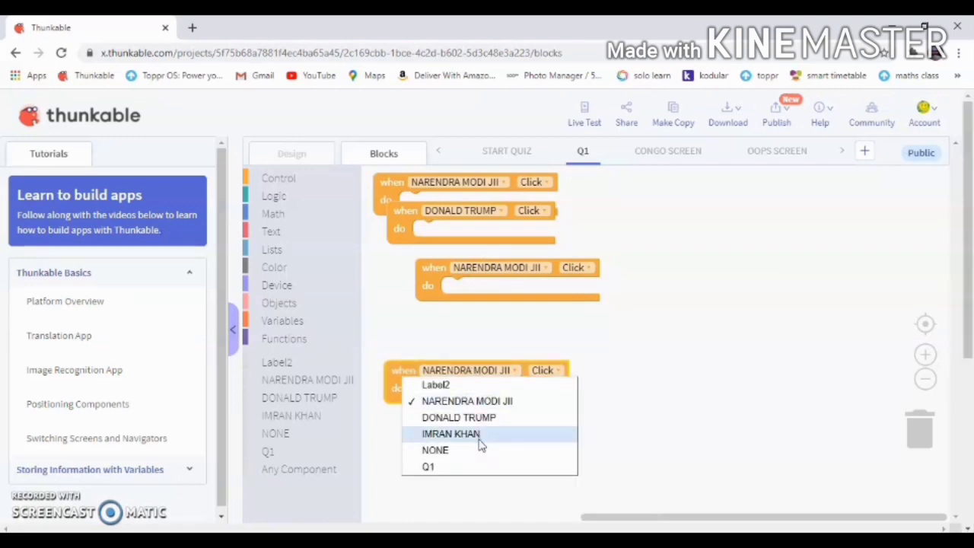
pyautogui.click(479, 435)
pyautogui.click(524, 267)
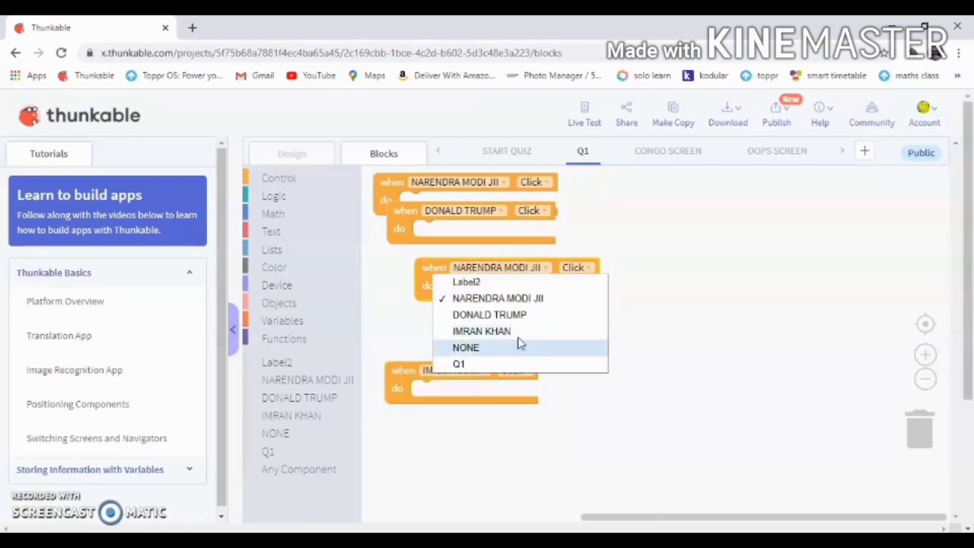
pyautogui.click(518, 351)
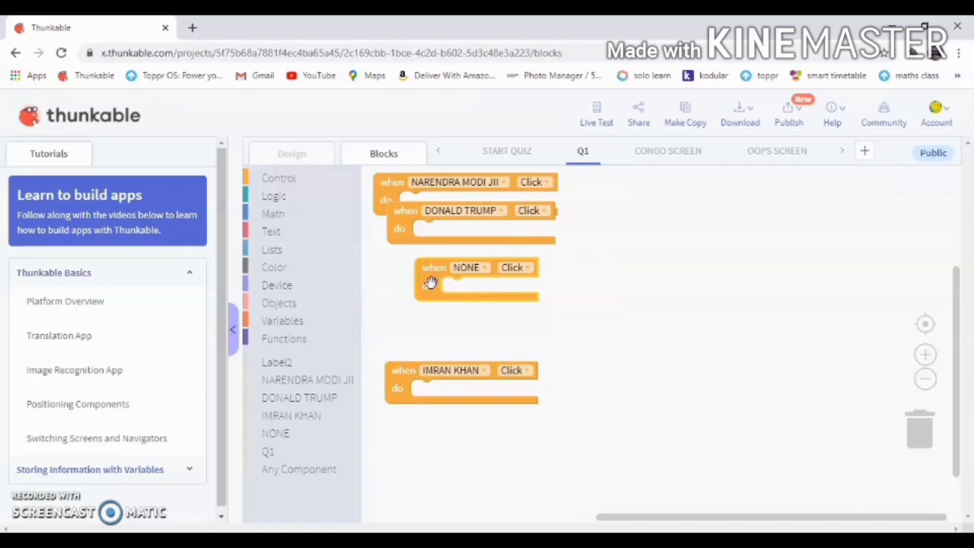
pyautogui.moveTo(431, 282); pyautogui.dragTo(398, 326)
pyautogui.moveTo(417, 232); pyautogui.dragTo(398, 271)
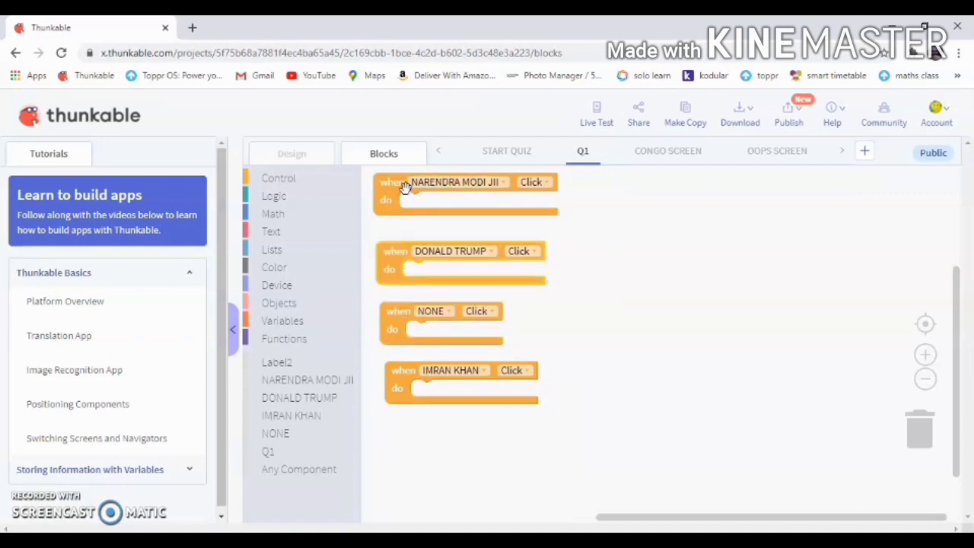
# Step: Put a navigate block inside the NARENDRA MODI JII Click event and set its destination to OOPS SCREEN
pyautogui.click(405, 187)
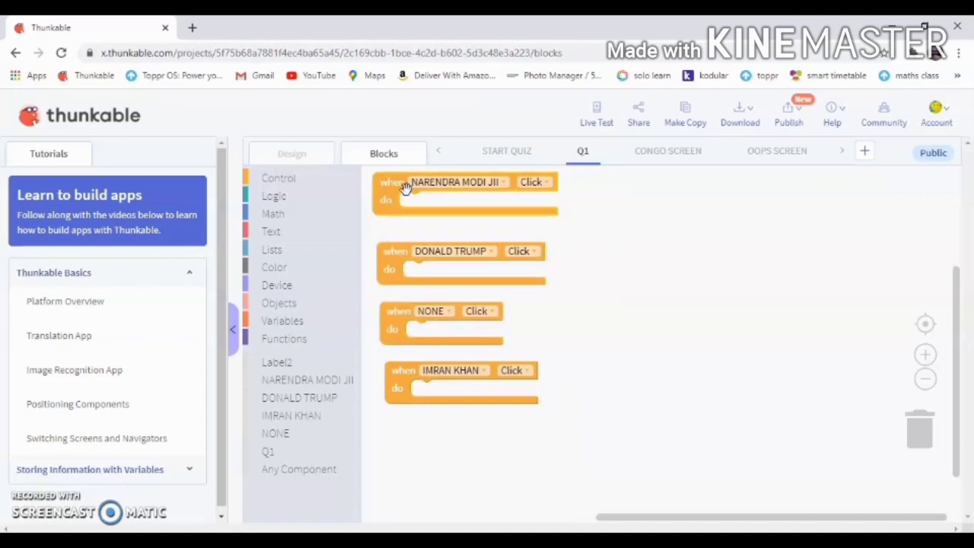
pyautogui.click(295, 181)
pyautogui.moveTo(392, 335); pyautogui.dragTo(427, 205)
pyautogui.click(520, 204)
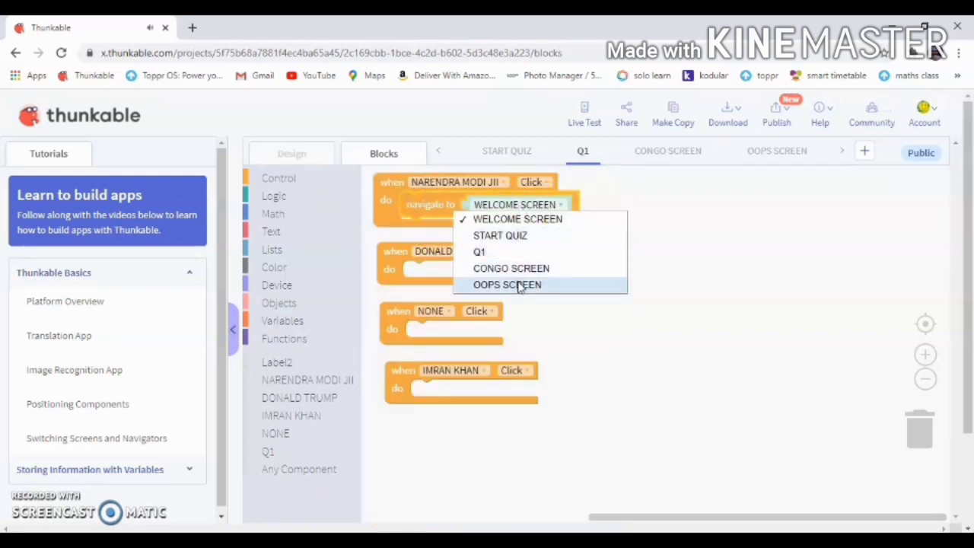
pyautogui.click(519, 285)
# Step: Copy the navigate to OOPS SCREEN block into the NONE and IMRAN KHAN Click events and delete the spare copy
pyautogui.hotkey('ctrl', 'v')
pyautogui.hotkey('ctrl', 'v')
pyautogui.hotkey('ctrl', 'v')
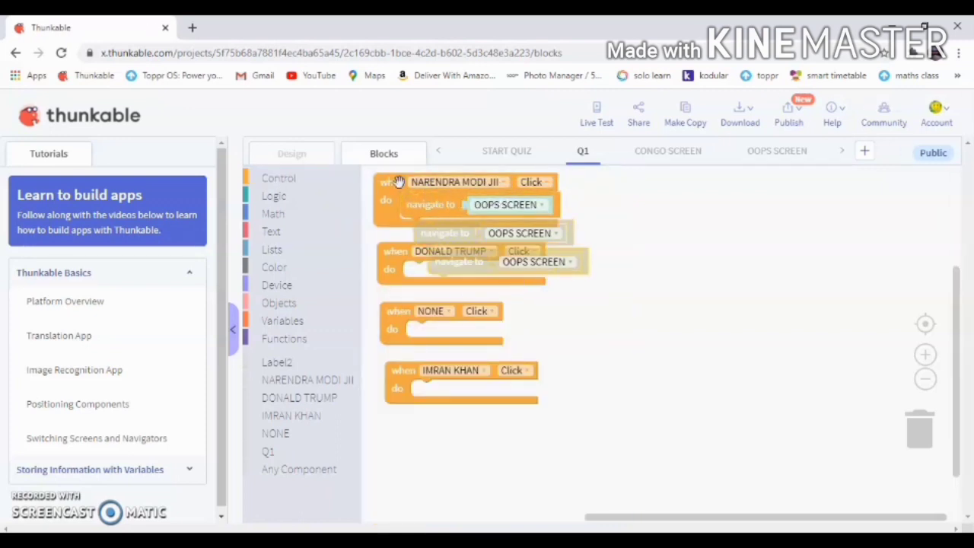
pyautogui.moveTo(459, 232); pyautogui.dragTo(452, 332)
pyautogui.moveTo(465, 290); pyautogui.dragTo(442, 393)
pyautogui.press('Delete')
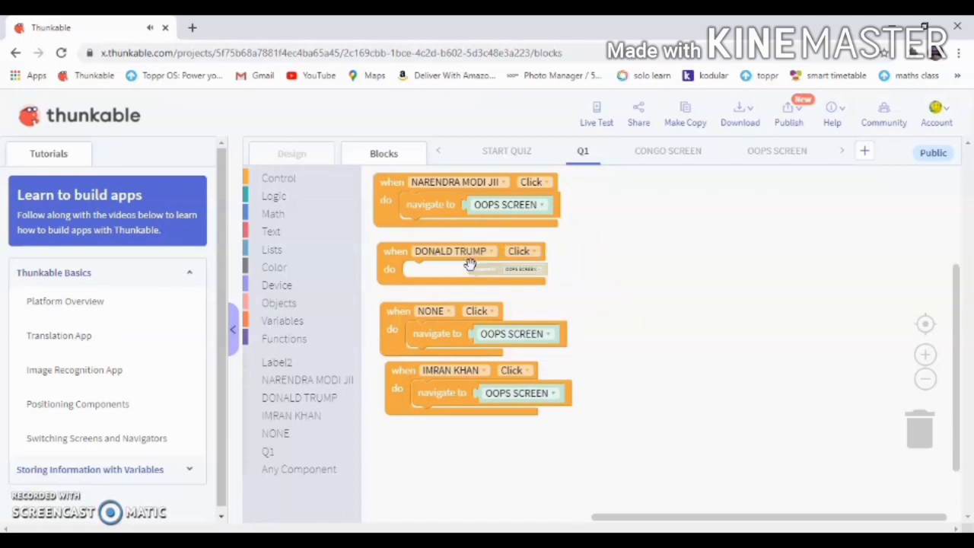
# Step: Put a navigate block inside the DONALD TRUMP Click event and set its destination to CONGO SCREEN
pyautogui.click(291, 181)
pyautogui.moveTo(410, 338); pyautogui.dragTo(449, 276)
pyautogui.click(512, 277)
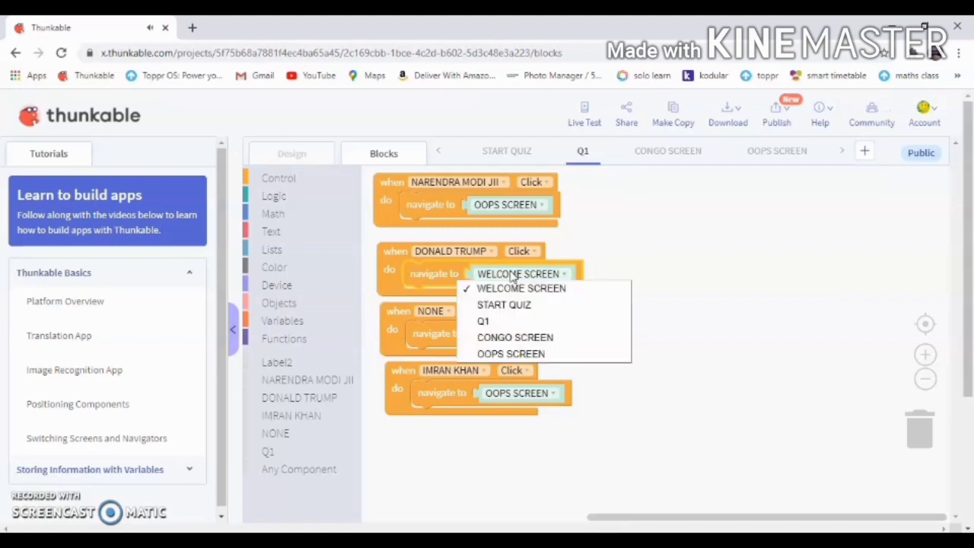
pyautogui.click(514, 340)
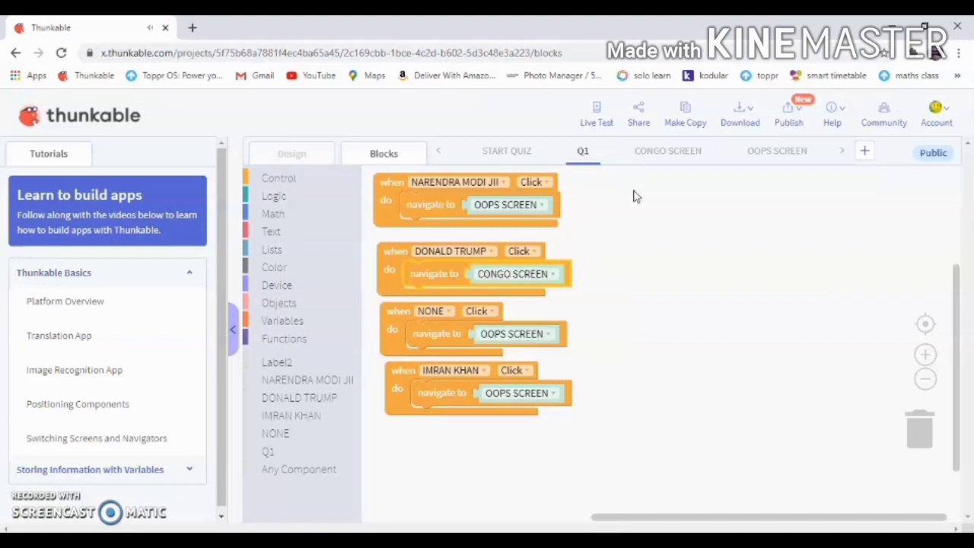
# Step: In the blocks of OOPS SCREEN, add a Click event for the TRY AGAIN button
pyautogui.click(668, 156)
pyautogui.click(765, 155)
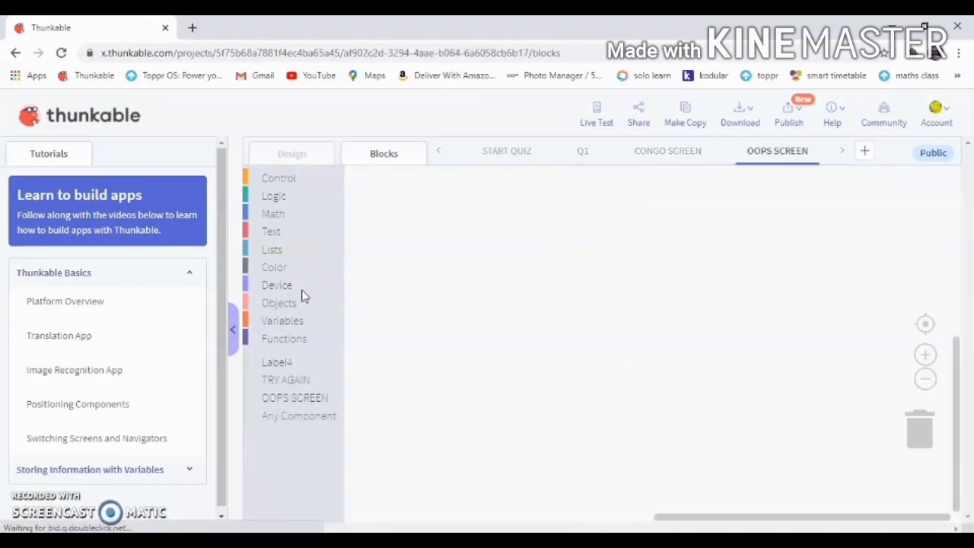
pyautogui.click(286, 380)
pyautogui.moveTo(375, 180); pyautogui.dragTo(377, 183)
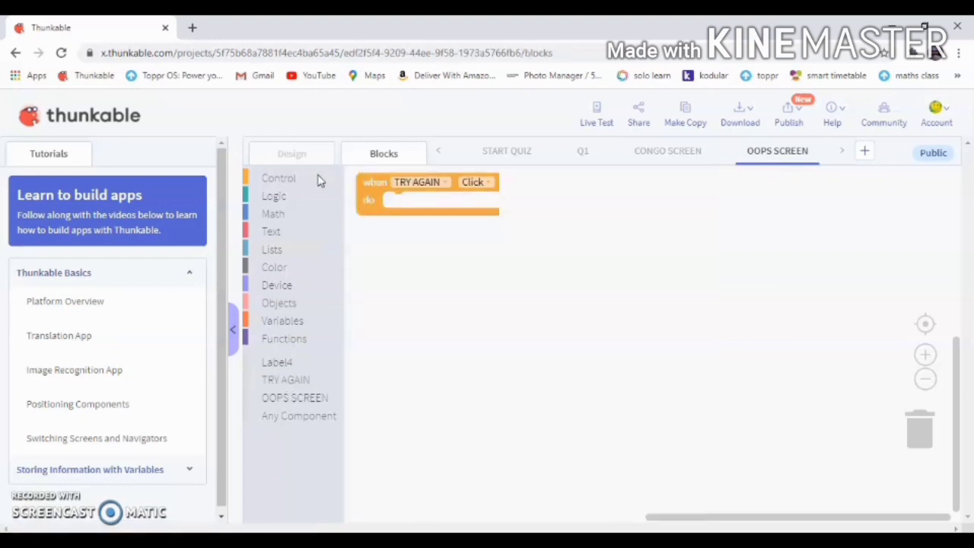
# Step: Put a navigate block inside the TRY AGAIN Click event, set its destination to Q1, and switch to CONGO SCREEN
pyautogui.click(318, 183)
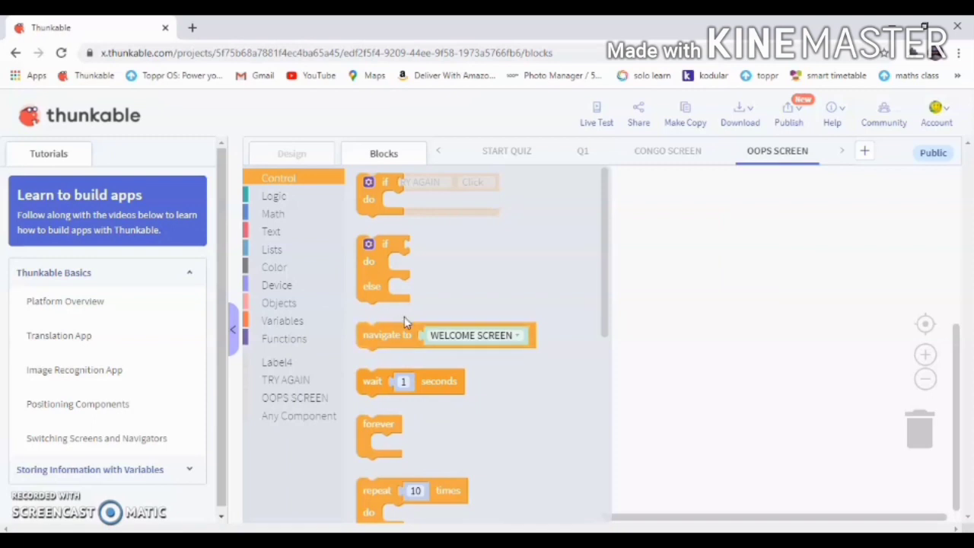
pyautogui.moveTo(476, 335); pyautogui.dragTo(502, 210)
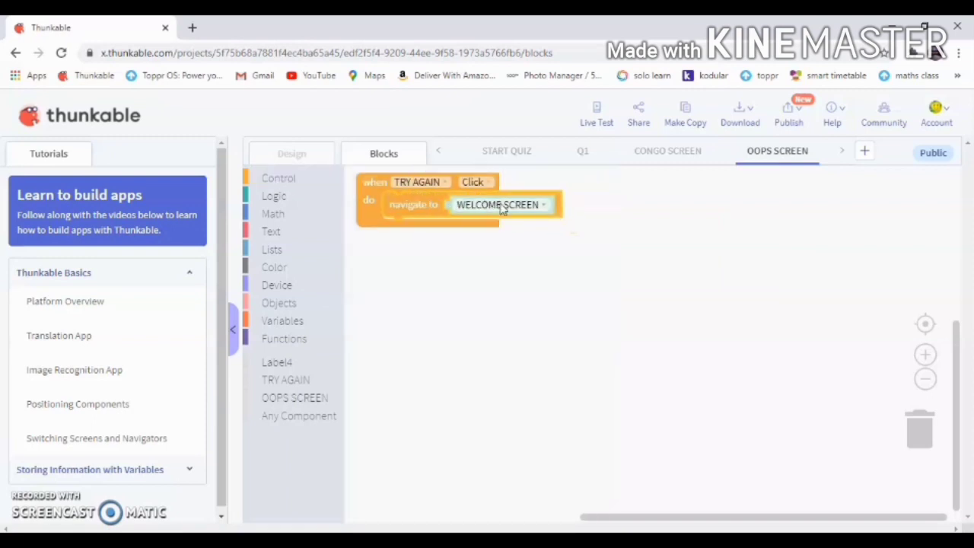
pyautogui.click(502, 210)
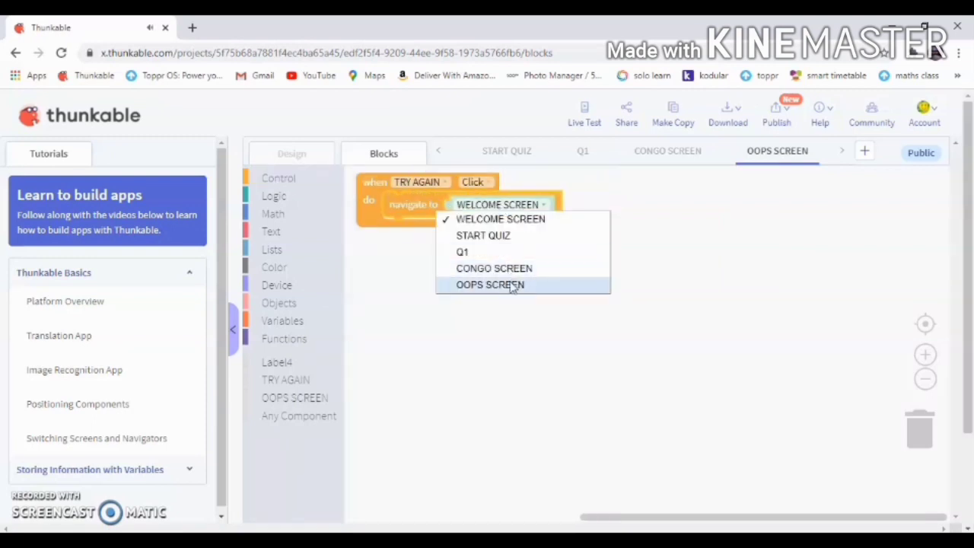
pyautogui.click(517, 253)
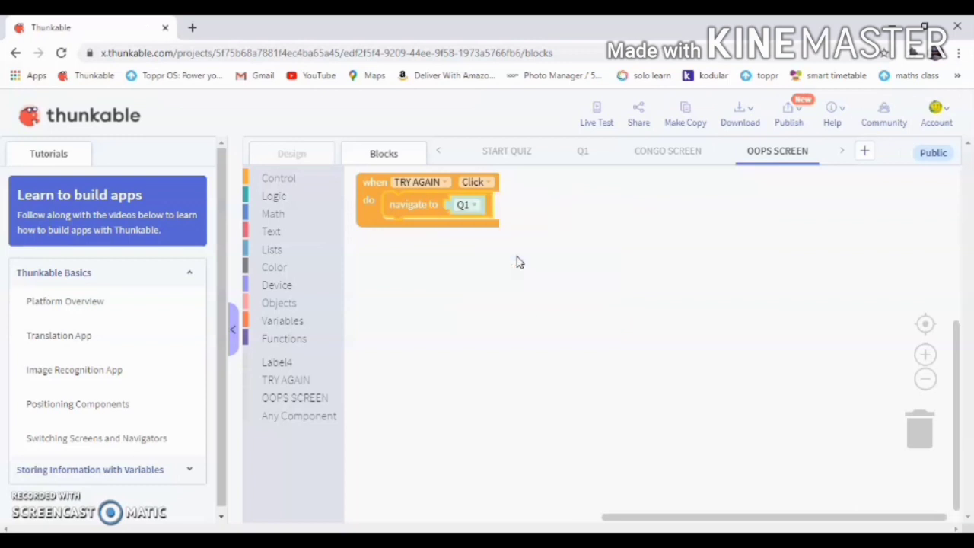
pyautogui.click(659, 151)
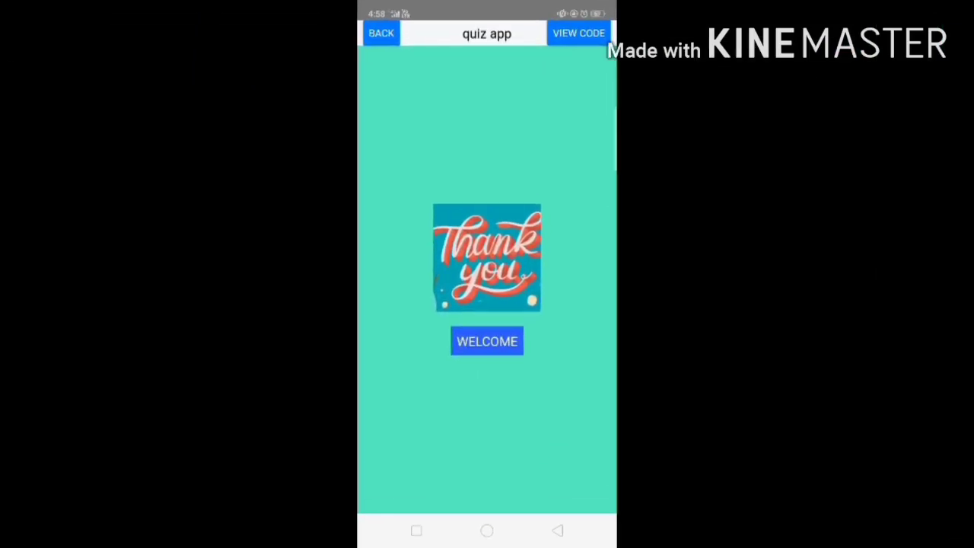
# Step: In the quiz app's live preview on the phone, go past the welcome screen and start the quiz
pyautogui.click(487, 341)
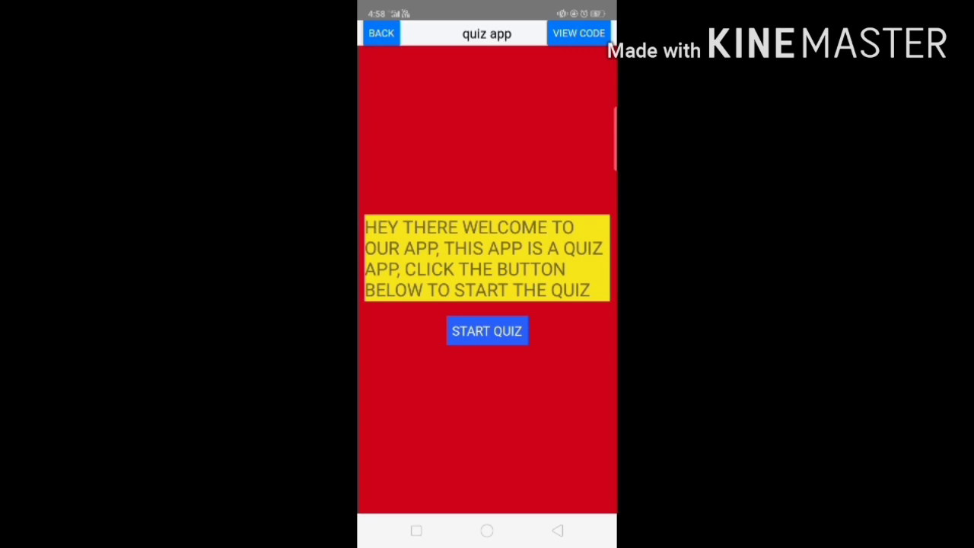
pyautogui.moveTo(591, 247); pyautogui.dragTo(590, 187)
pyautogui.click(489, 327)
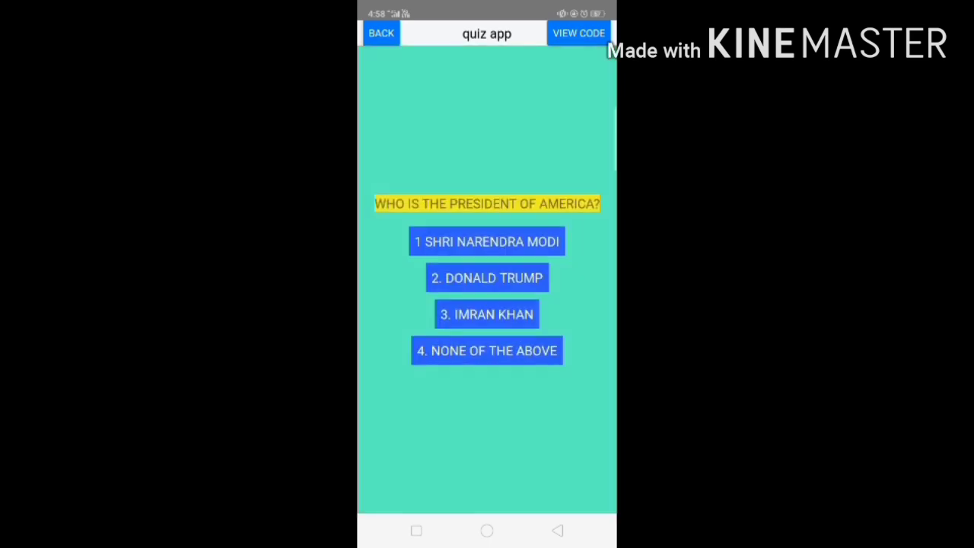
# Step: Test the wrong answers SHRI NARENDRA MODI, IMRAN KHAN and NONE OF THE ABOVE, using TRY AGAIN to return to the question between them
pyautogui.click(509, 244)
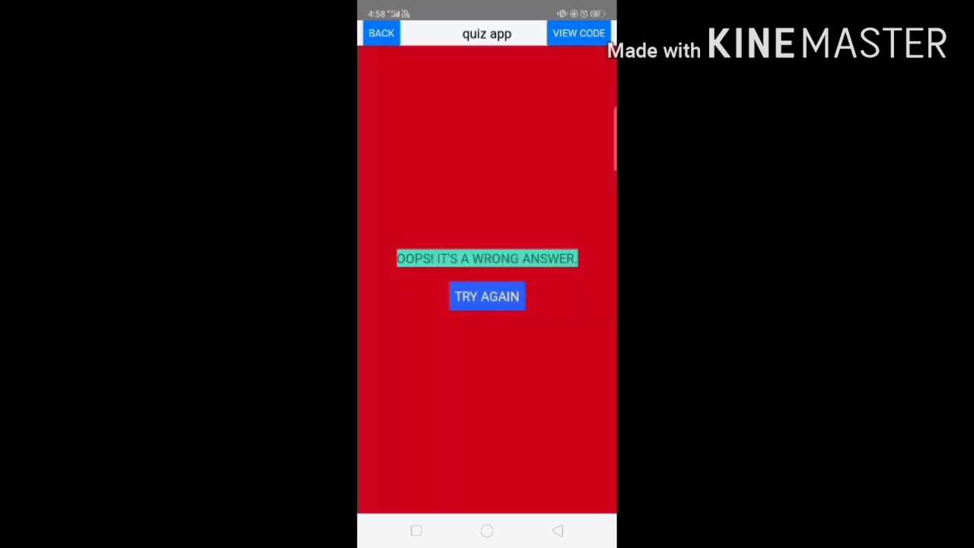
pyautogui.click(488, 297)
pyautogui.click(487, 313)
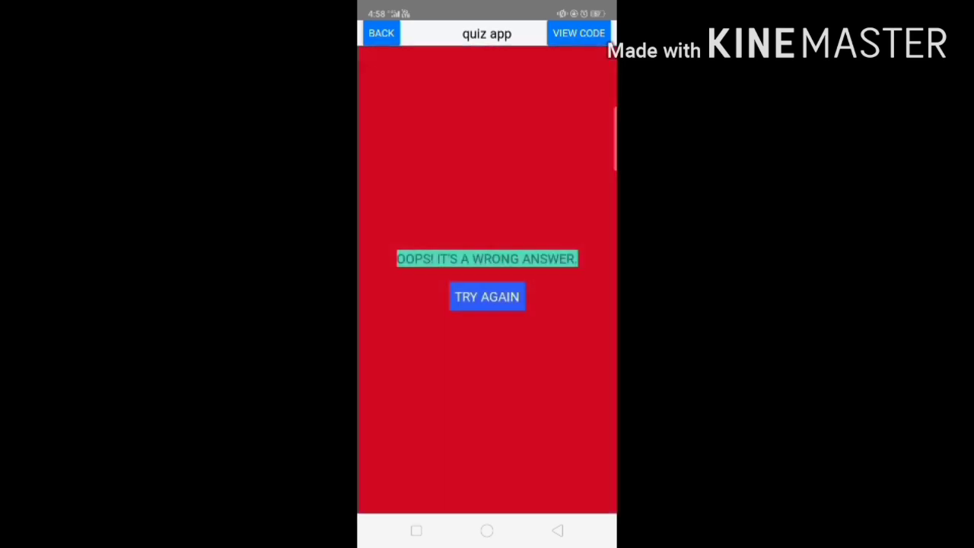
pyautogui.click(499, 301)
pyautogui.click(505, 359)
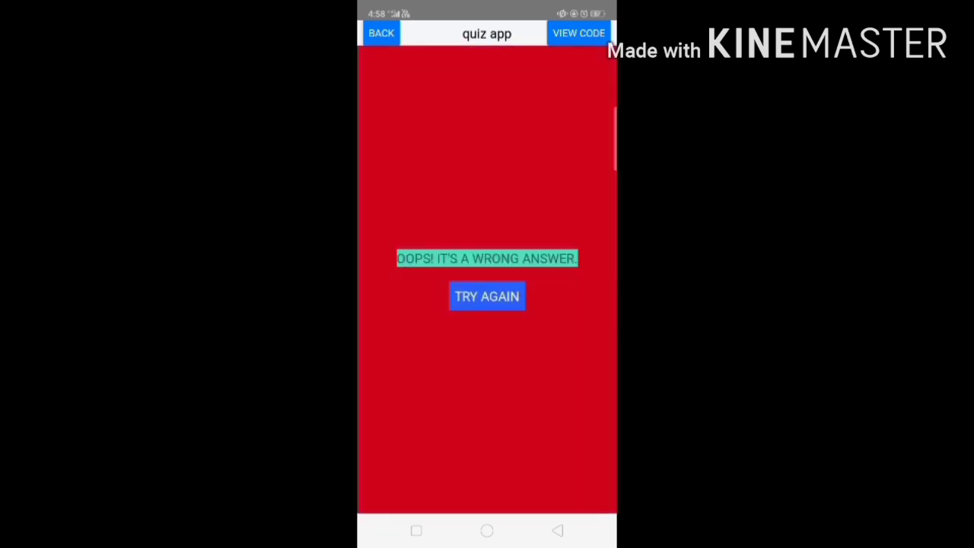
# Step: Return to the question, test the DONALD TRUMP answer, and try the NEXT QUESTION button
pyautogui.click(487, 297)
pyautogui.click(487, 278)
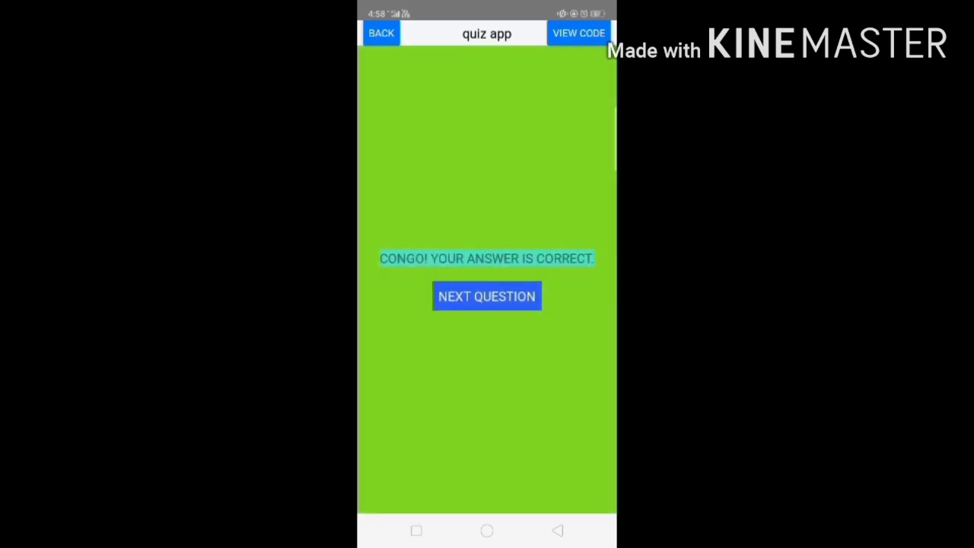
pyautogui.click(487, 296)
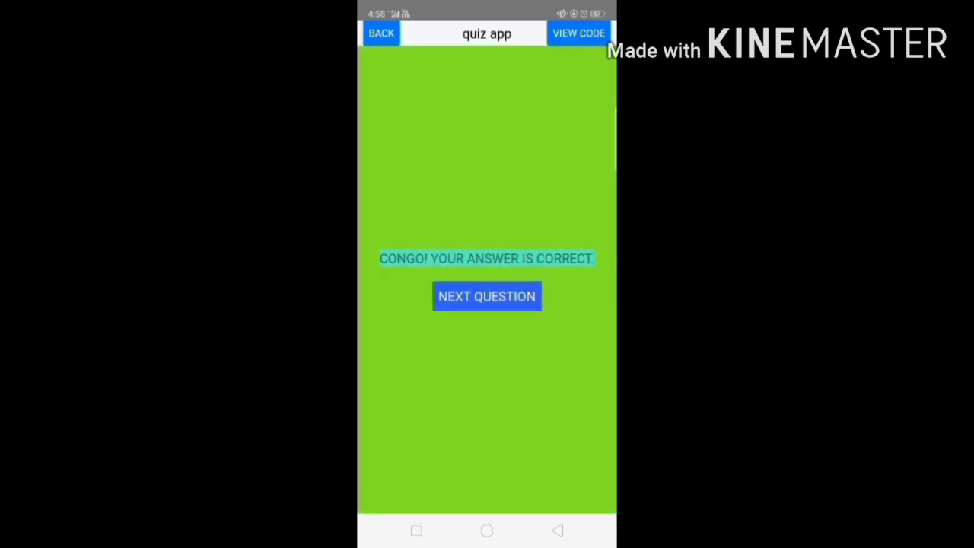